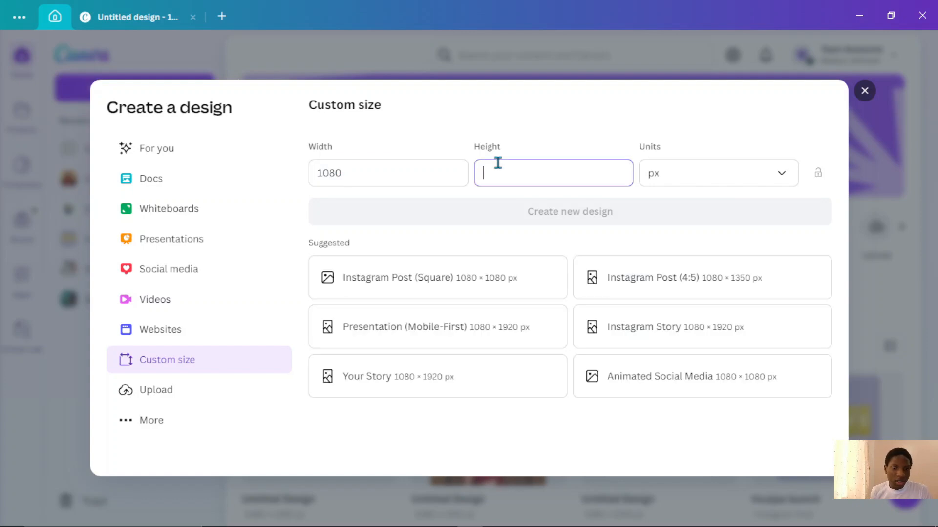
# - Create a new custom-size design of 1080 × 1350 px
pyautogui.write('1350')
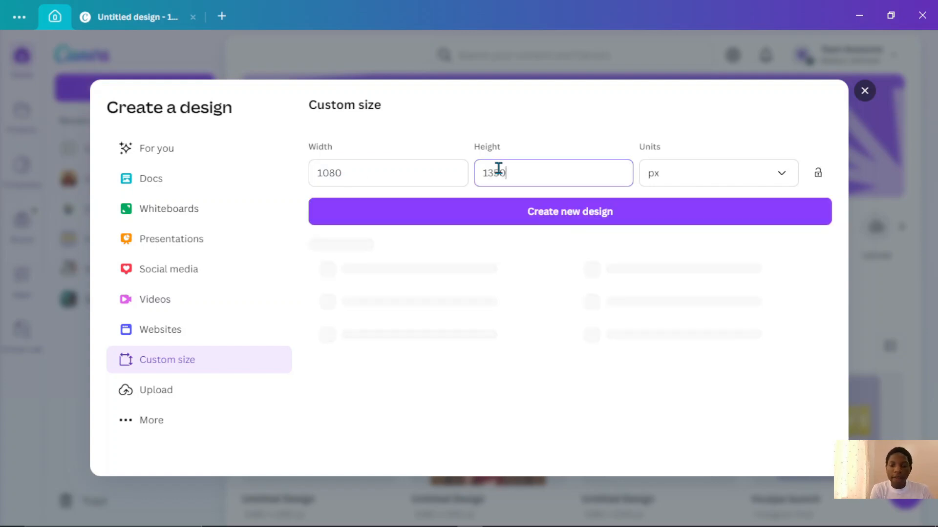
pyautogui.press('Return')
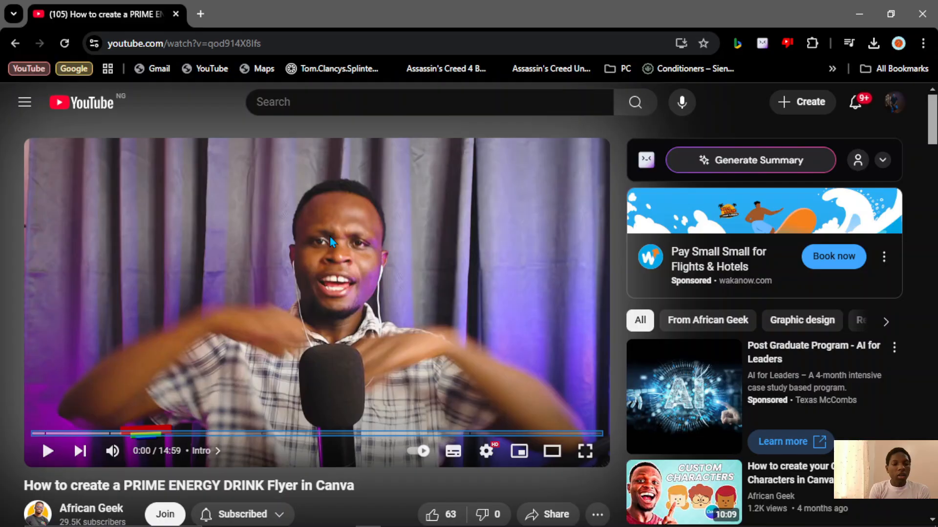
pyautogui.click(384, 266)
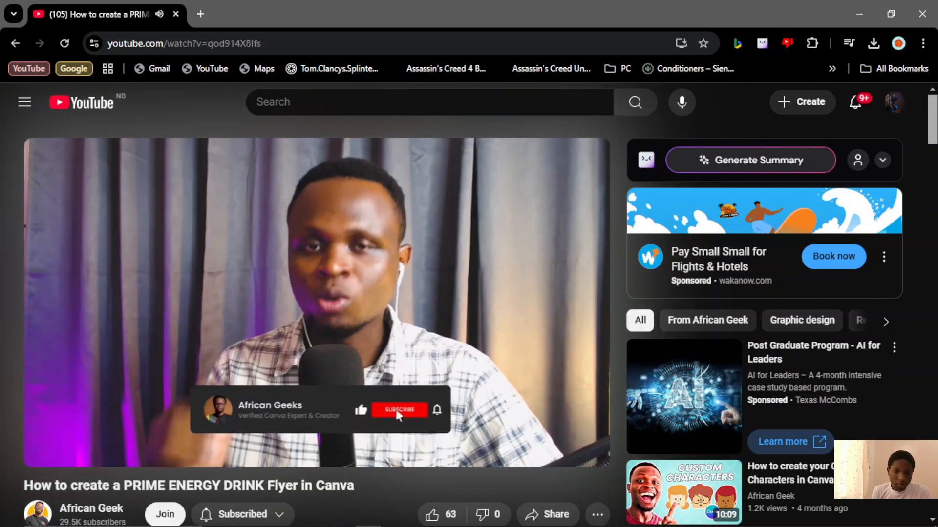
pyautogui.click(384, 267)
pyautogui.middleClick(383, 270)
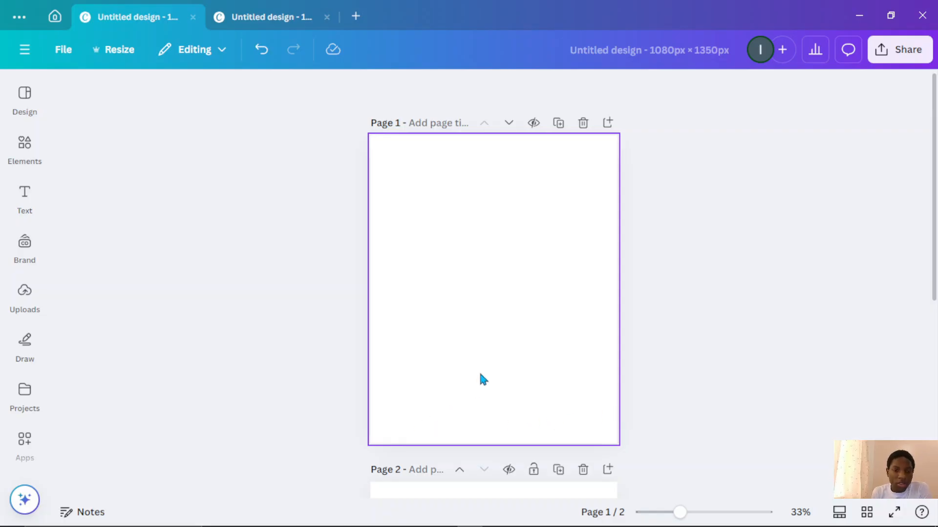
# - Search the elements for jungle photos and add a forest path photo as page 1's background
pyautogui.scroll(-5, 479, 376)
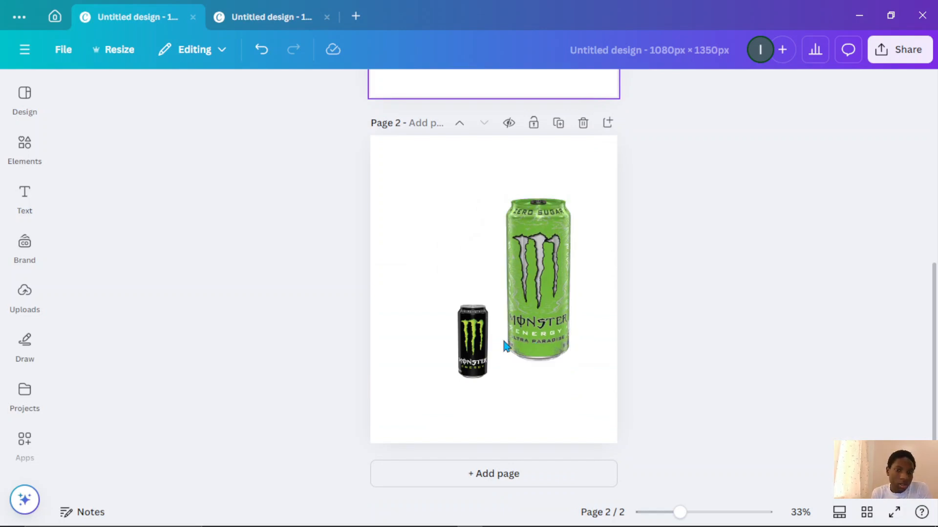
pyautogui.scroll(5, 308, 217)
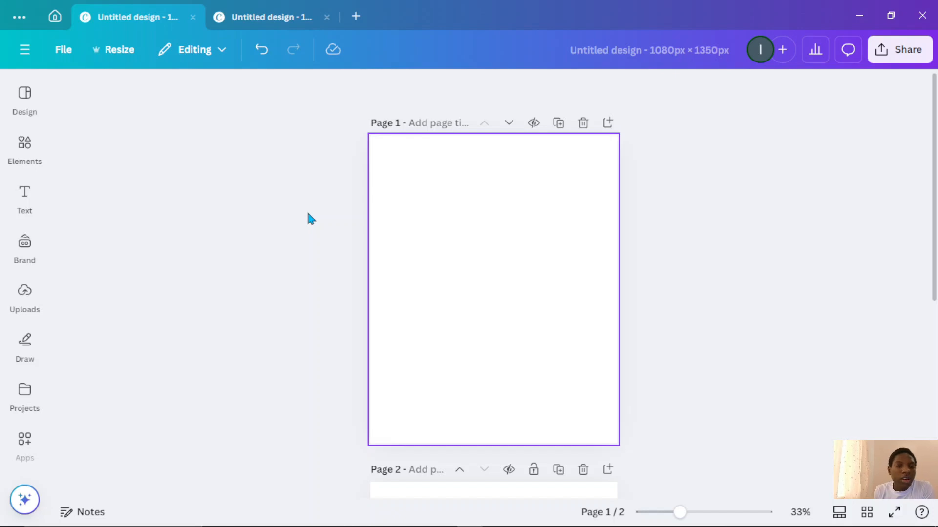
pyautogui.click(25, 143)
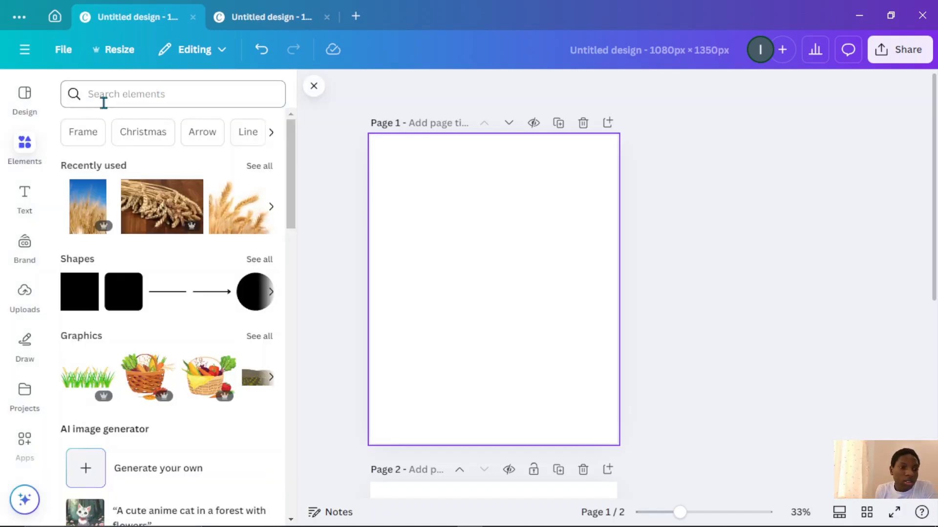
pyautogui.click(103, 96)
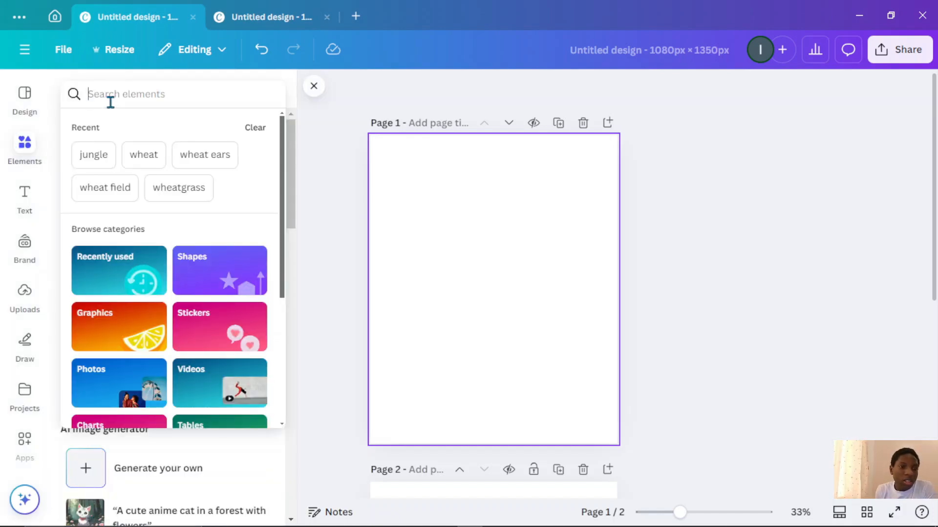
pyautogui.click(81, 164)
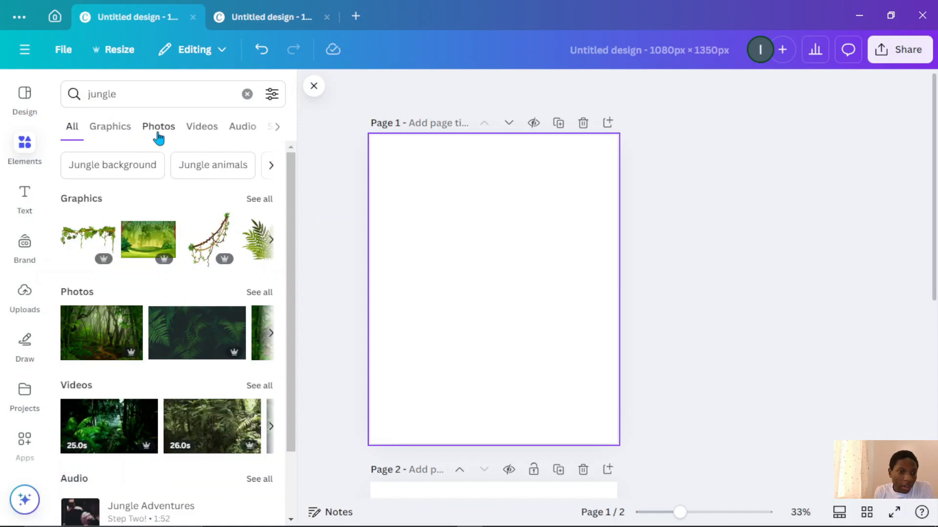
pyautogui.click(157, 132)
pyautogui.scroll(-3, 195, 215)
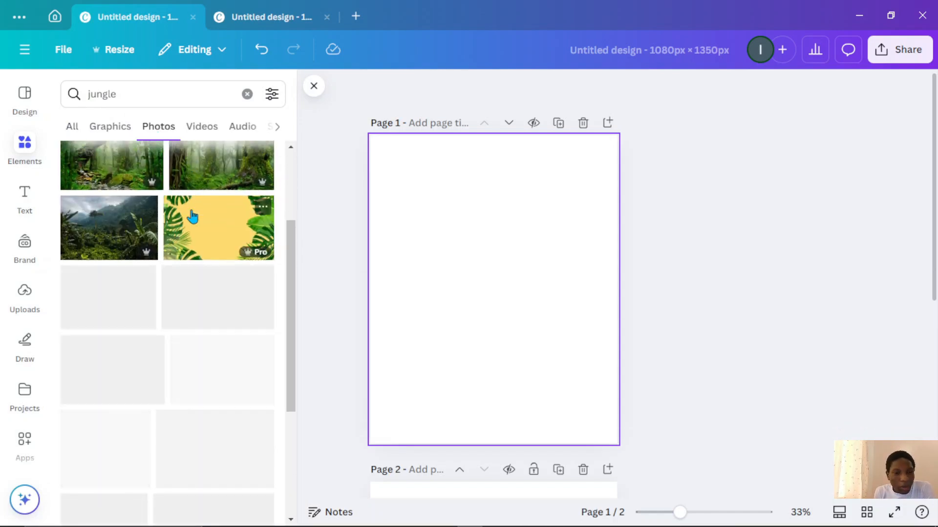
pyautogui.scroll(-1, 192, 217)
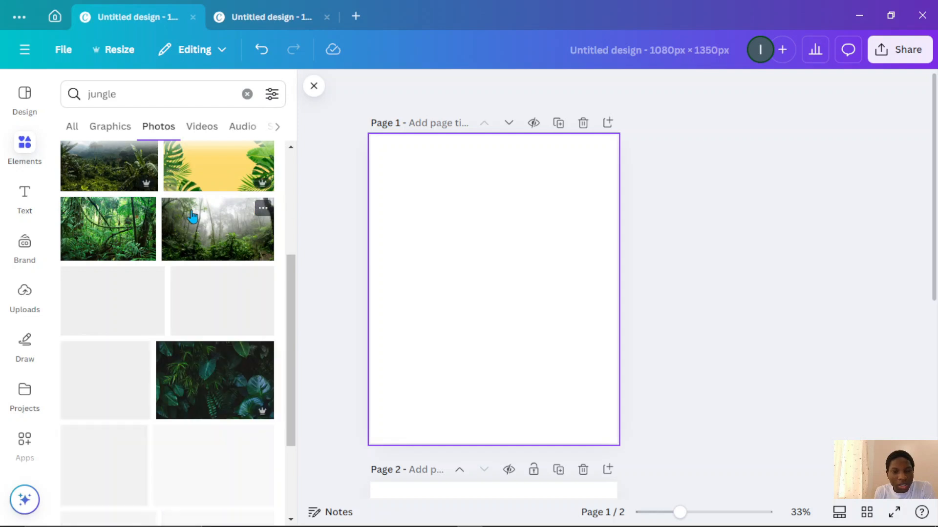
pyautogui.scroll(-4, 193, 217)
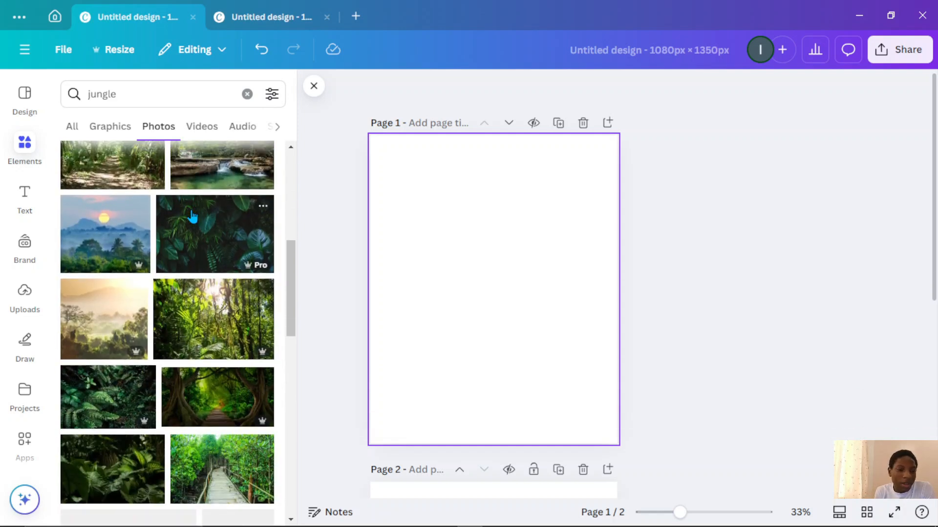
pyautogui.scroll(-3, 192, 217)
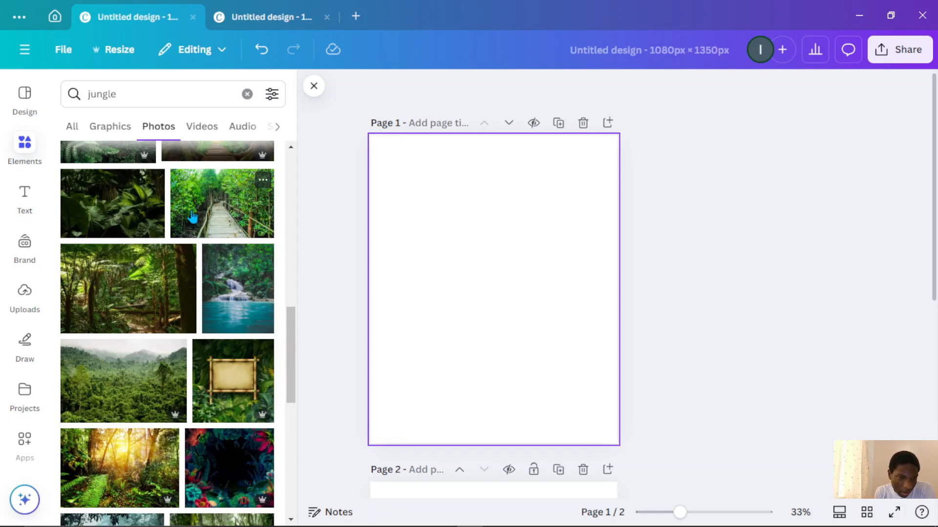
pyautogui.scroll(10, 193, 216)
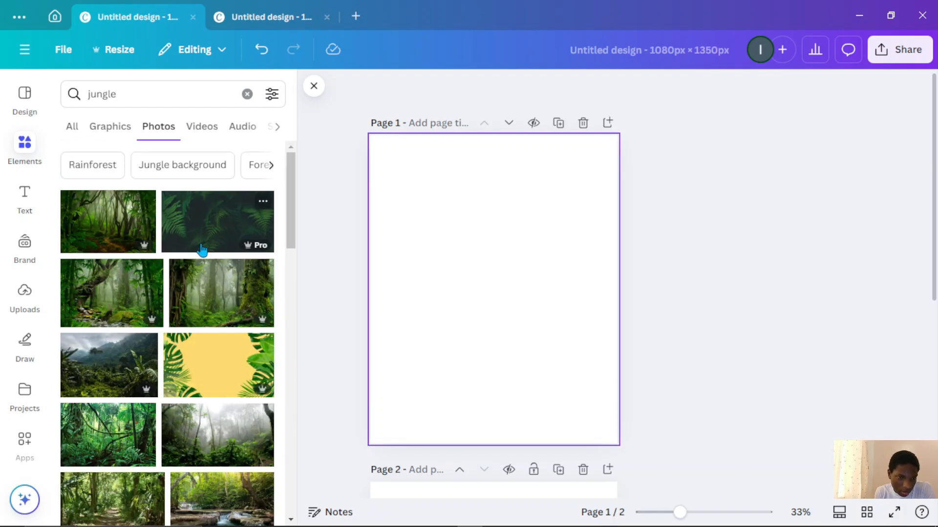
pyautogui.click(268, 283)
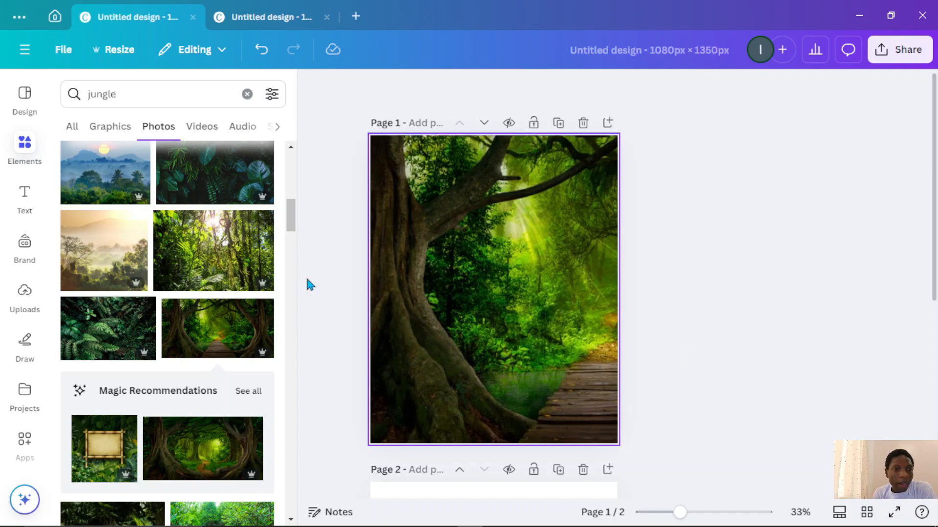
# - Move the green Monster Ultra Paradise can from page 2 onto page 1's lower right and resize it slightly
pyautogui.scroll(-5, 305, 274)
pyautogui.click(523, 340)
pyautogui.moveTo(524, 351); pyautogui.dragTo(553, 340)
pyautogui.scroll(5, 522, 293)
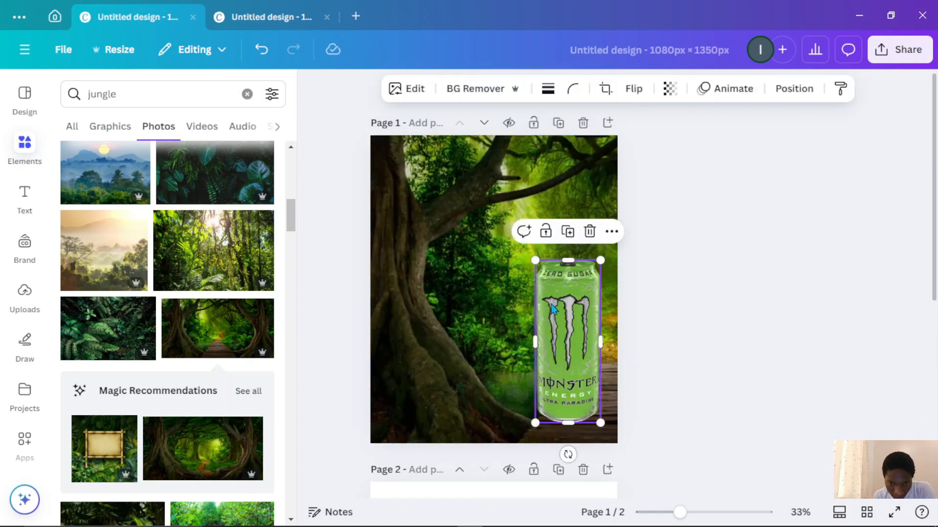
pyautogui.moveTo(536, 259); pyautogui.dragTo(541, 273)
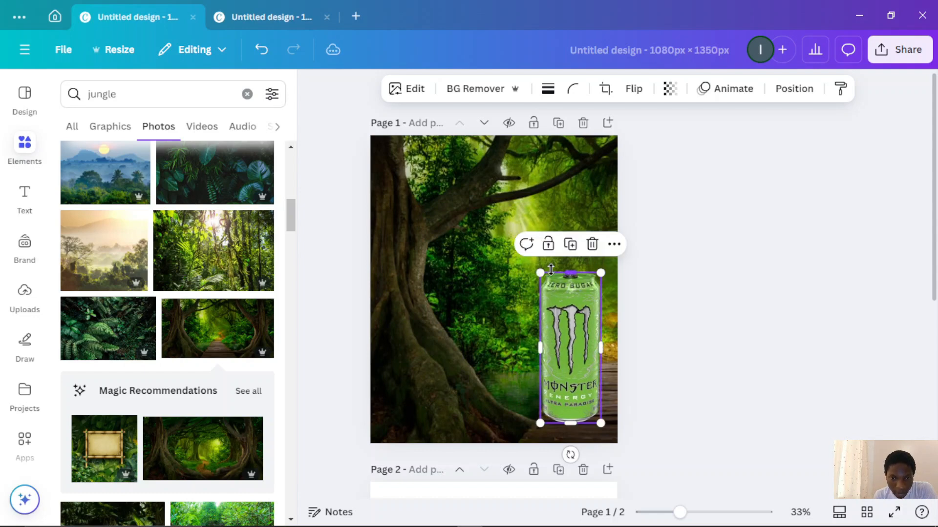
# - Clear the element search and search for rocks
pyautogui.click(177, 95)
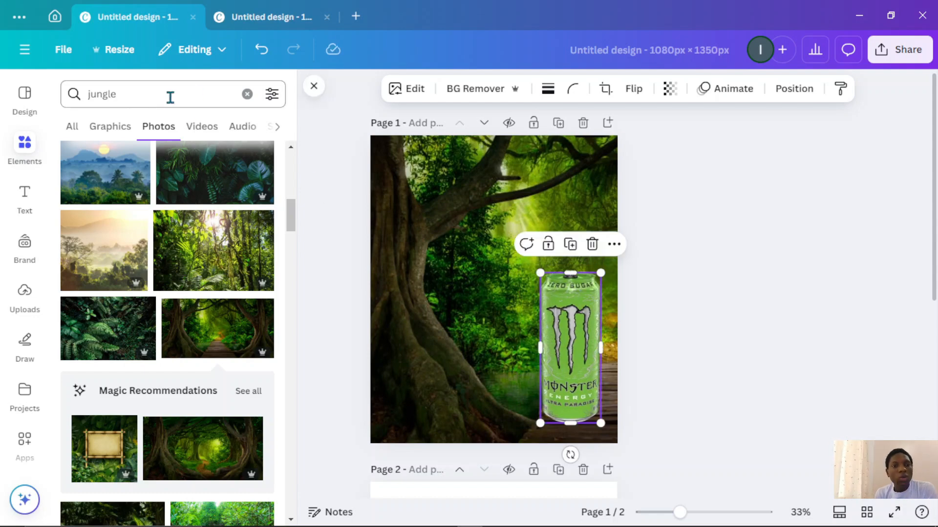
pyautogui.click(247, 94)
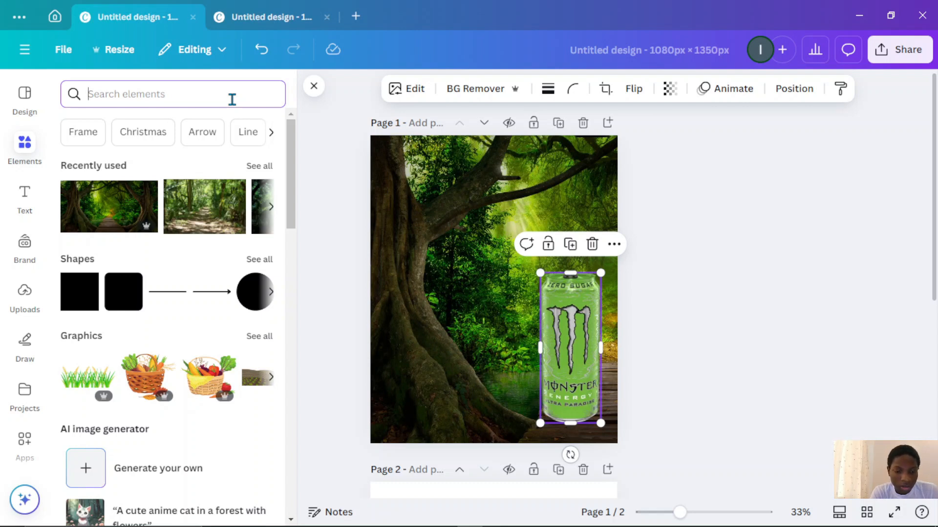
pyautogui.write('rocks')
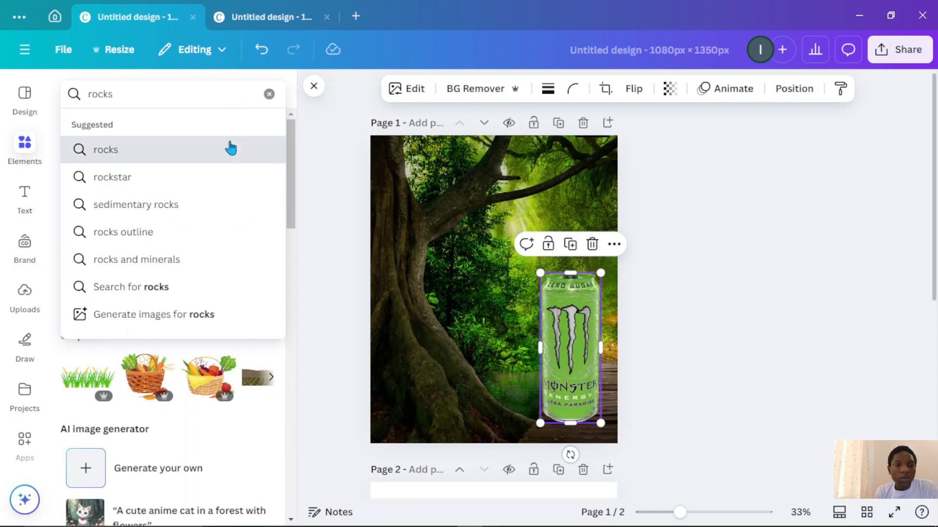
pyautogui.click(231, 148)
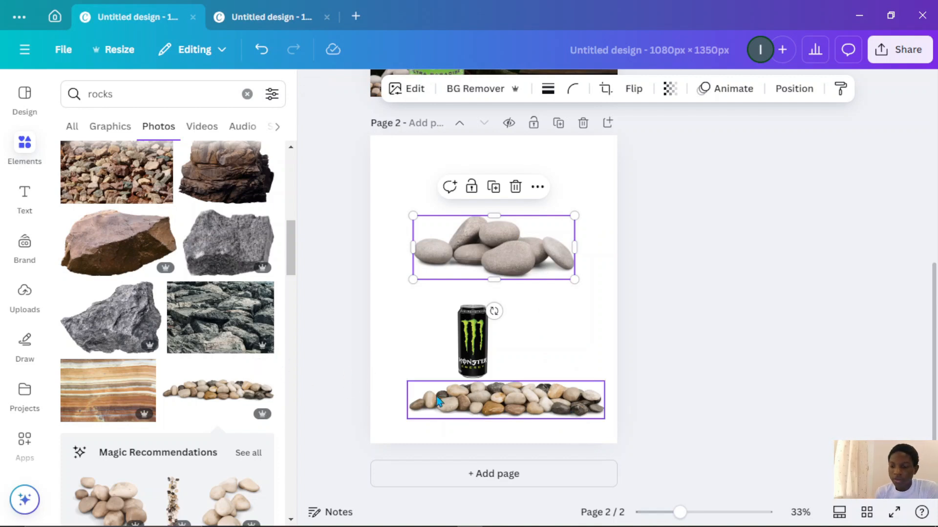
# - Search the elements for vines and add three hanging vine photos to page 2
pyautogui.click(215, 101)
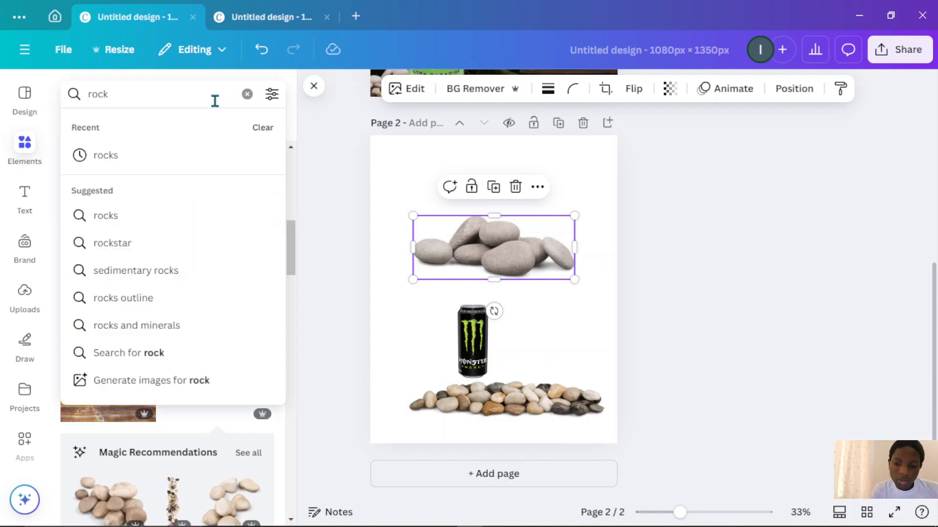
pyautogui.press('BackSpace')
pyautogui.press('BackSpace')
pyautogui.press('BackSpace')
pyautogui.press('BackSpace')
pyautogui.write('vines')
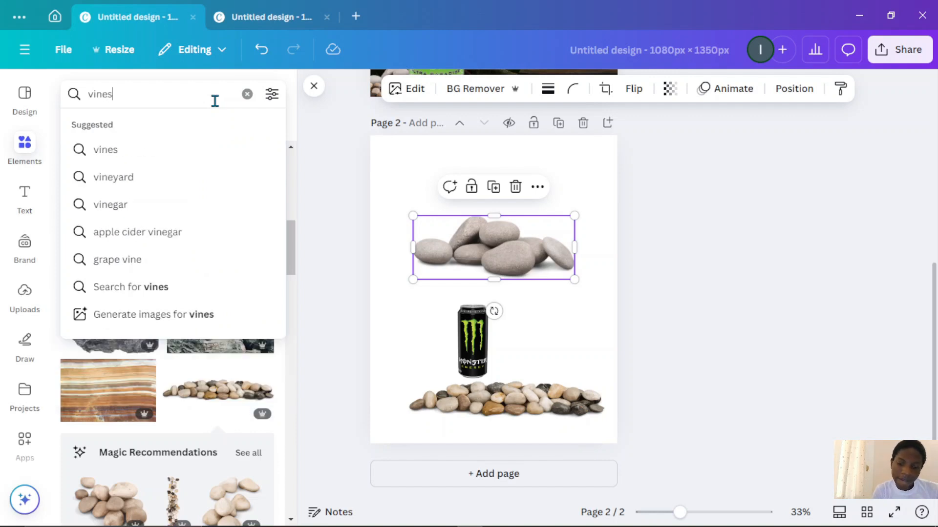
pyautogui.press('Return')
pyautogui.click(423, 360)
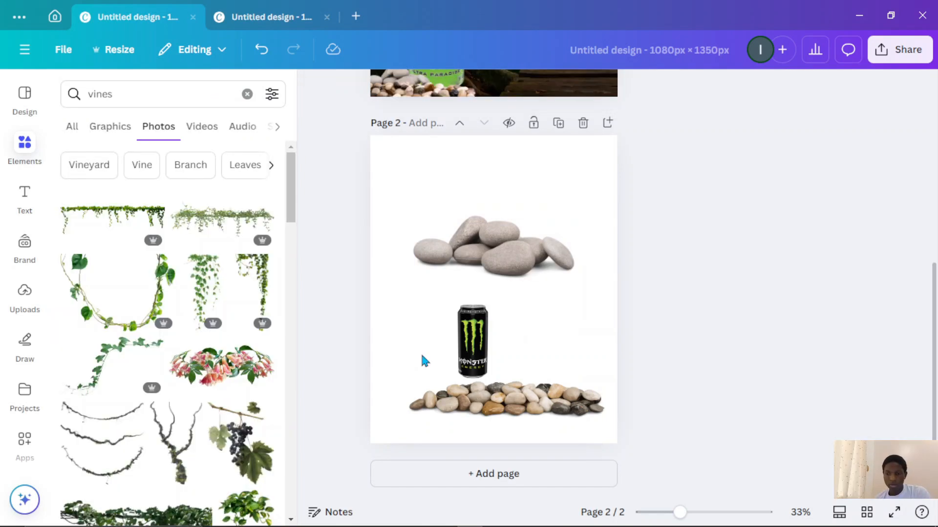
pyautogui.click(127, 215)
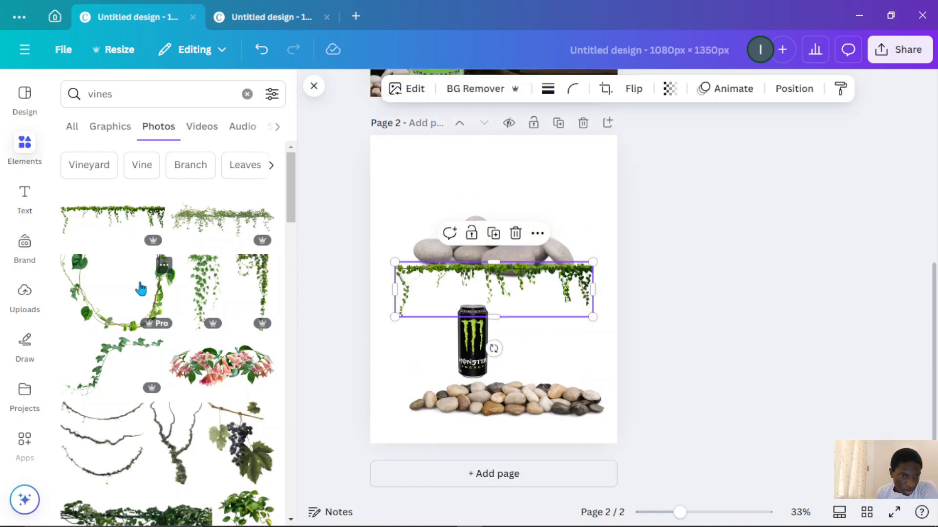
pyautogui.click(152, 311)
pyautogui.click(258, 294)
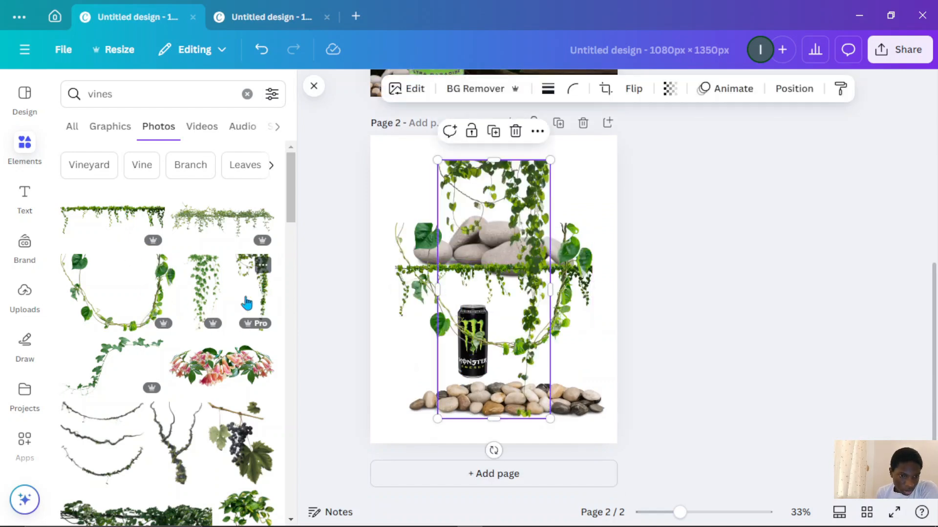
# - Add a twisted brown vine photo from the vines results to page 2
pyautogui.scroll(-5, 198, 322)
pyautogui.scroll(-3, 197, 322)
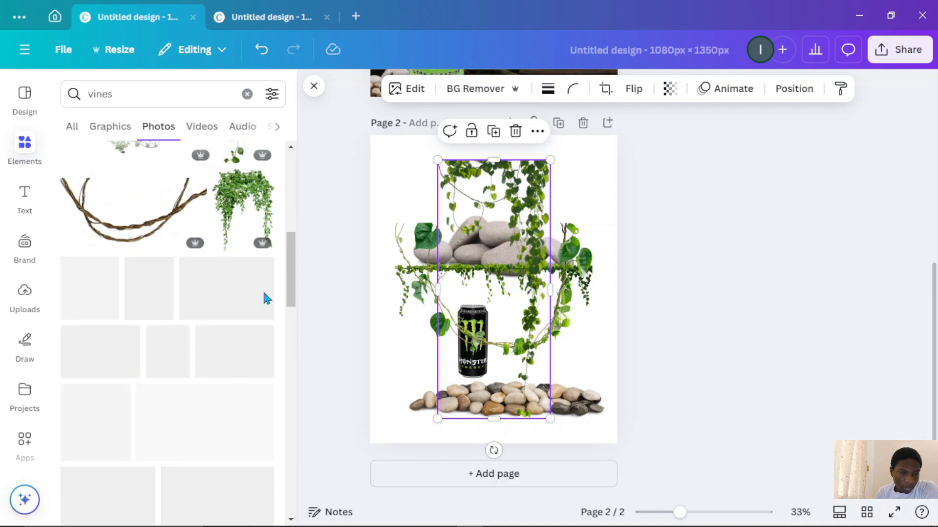
pyautogui.scroll(4, 262, 293)
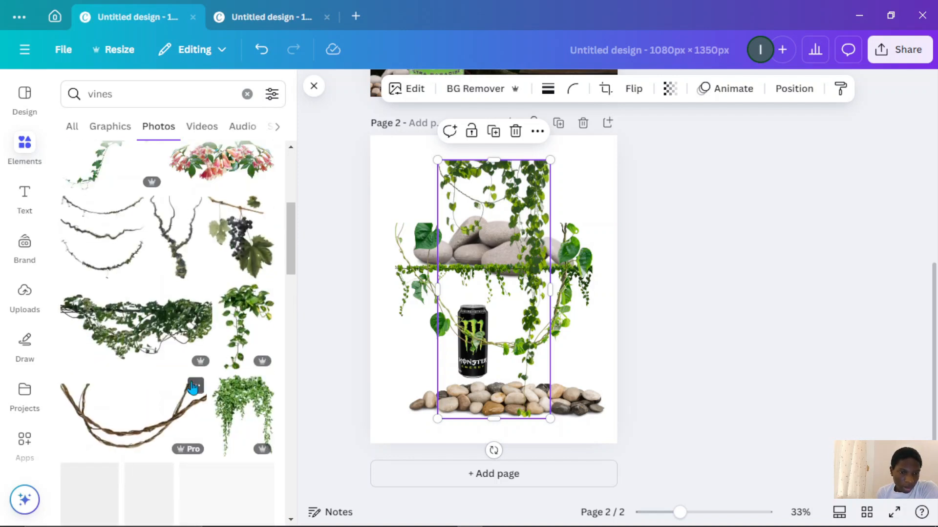
pyautogui.click(160, 437)
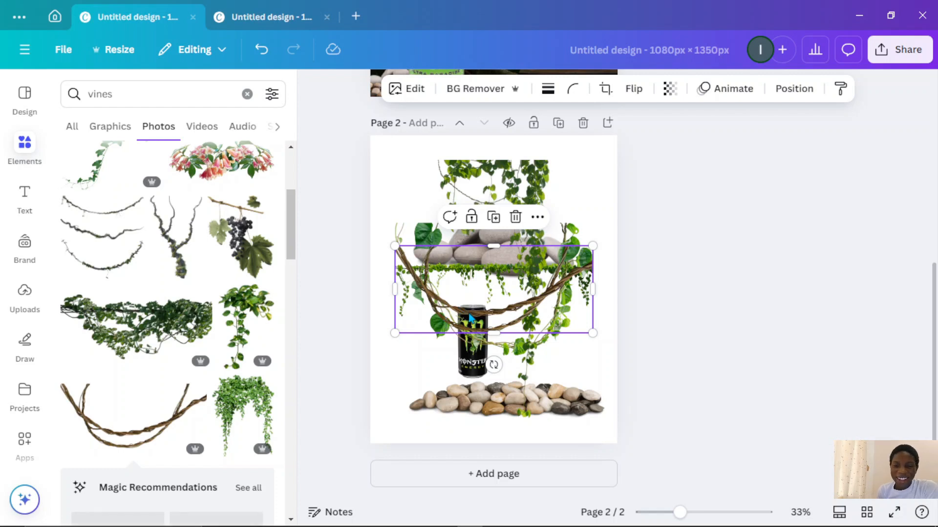
# - Move the hanging vine cluster from page 2 onto page 1's upper right area
pyautogui.scroll(2, 469, 318)
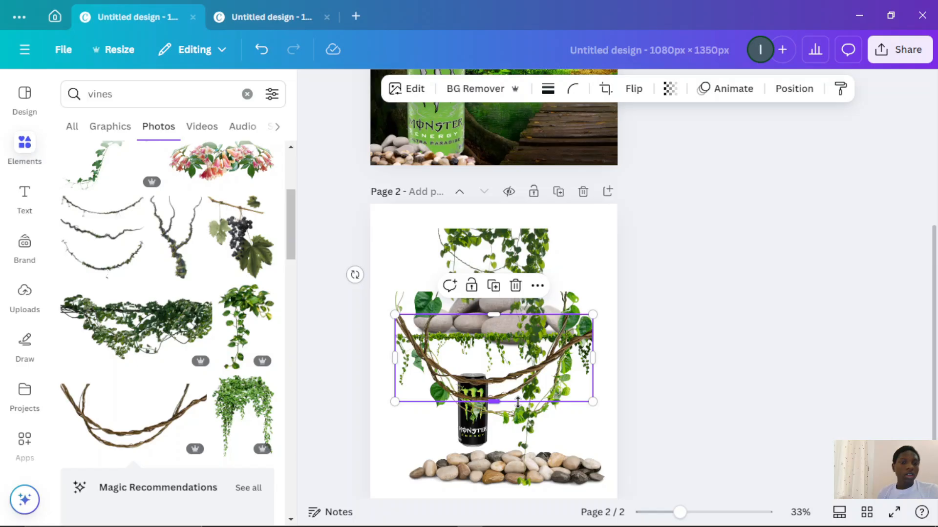
pyautogui.click(519, 246)
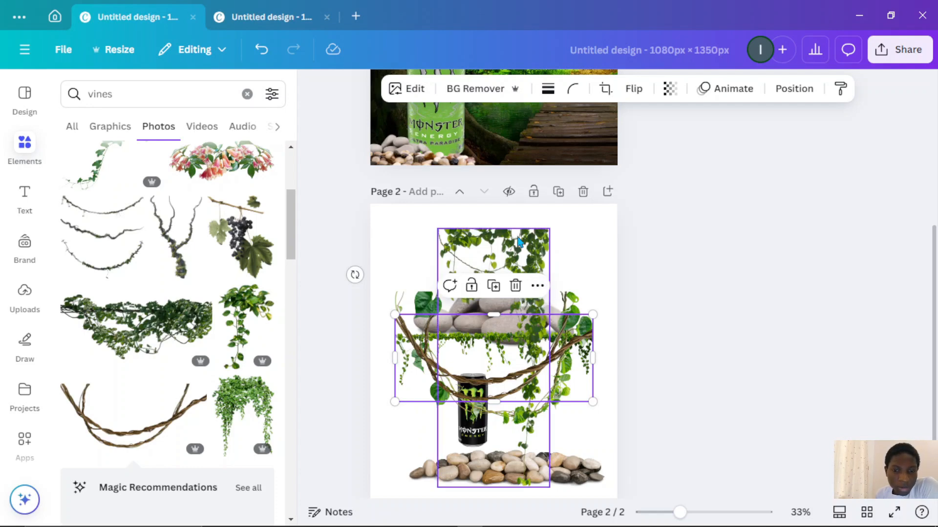
pyautogui.moveTo(519, 246); pyautogui.dragTo(531, 199)
pyautogui.moveTo(471, 412); pyautogui.dragTo(580, 238)
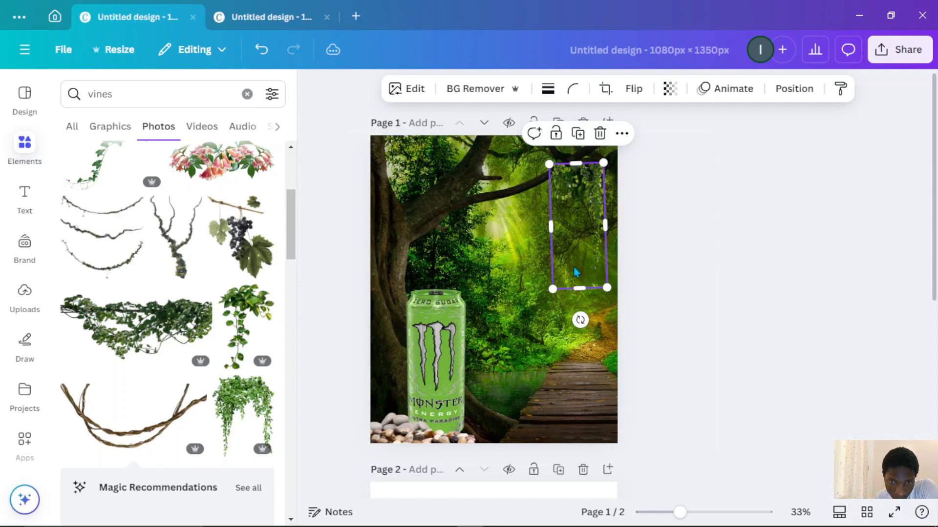
pyautogui.moveTo(575, 272); pyautogui.dragTo(583, 309)
pyautogui.click(665, 366)
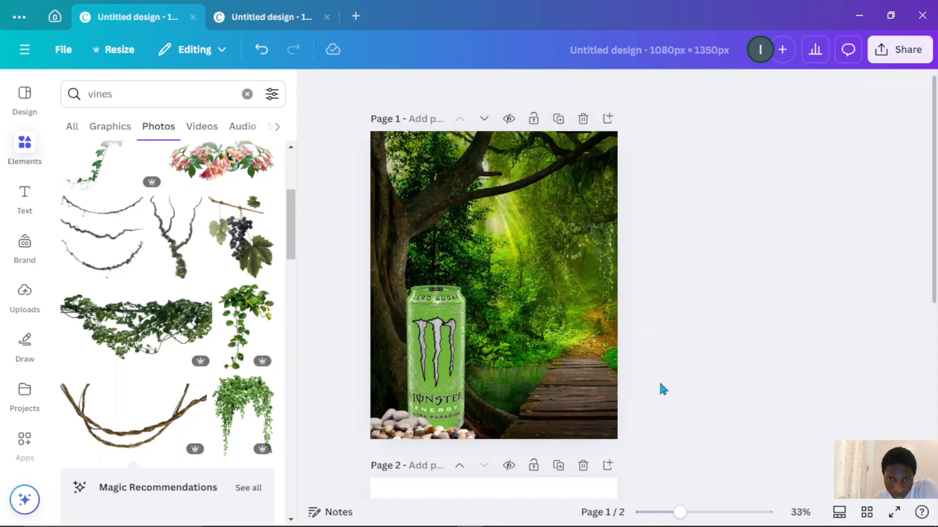
# - Move the twisted brown vine onto the top of page 1 and shorten it slightly from its top edge
pyautogui.scroll(-5, 649, 390)
pyautogui.click(534, 388)
pyautogui.moveTo(533, 390); pyautogui.dragTo(533, 247)
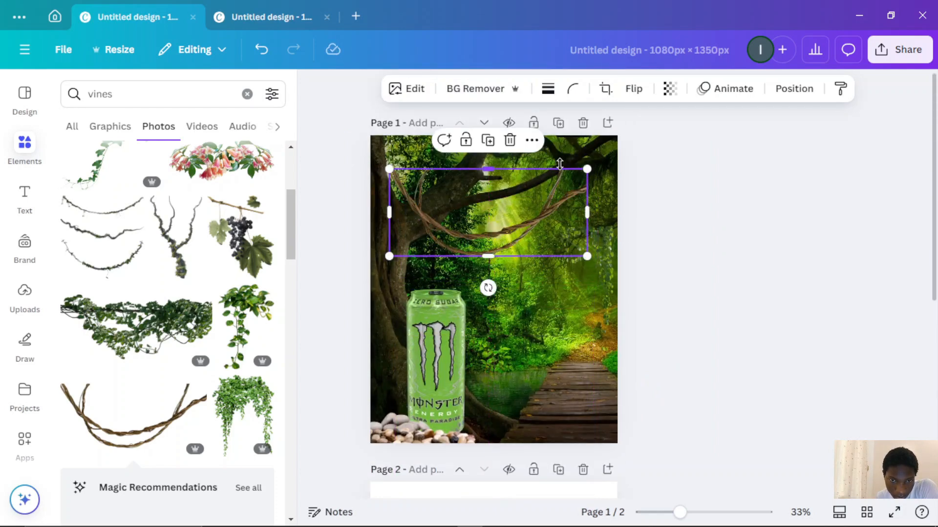
pyautogui.moveTo(579, 171); pyautogui.dragTo(576, 184)
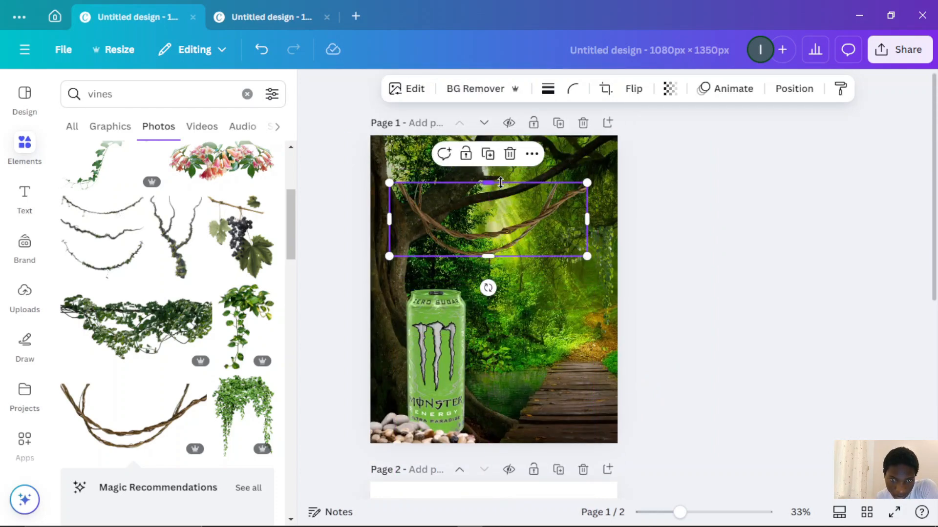
# - Flip the twisted brown vine vertically, shrink it, and place it along the top of page 1
pyautogui.moveTo(500, 182); pyautogui.dragTo(546, 161)
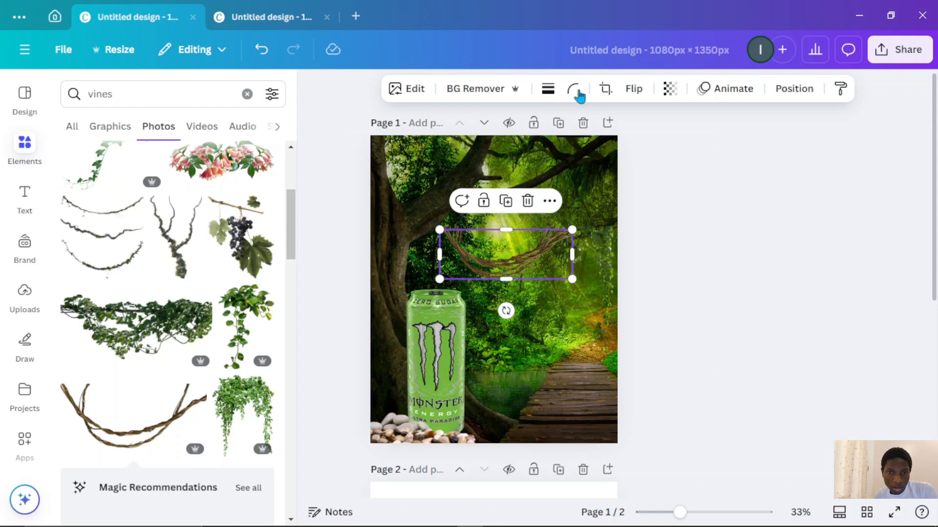
pyautogui.click(633, 88)
pyautogui.click(623, 153)
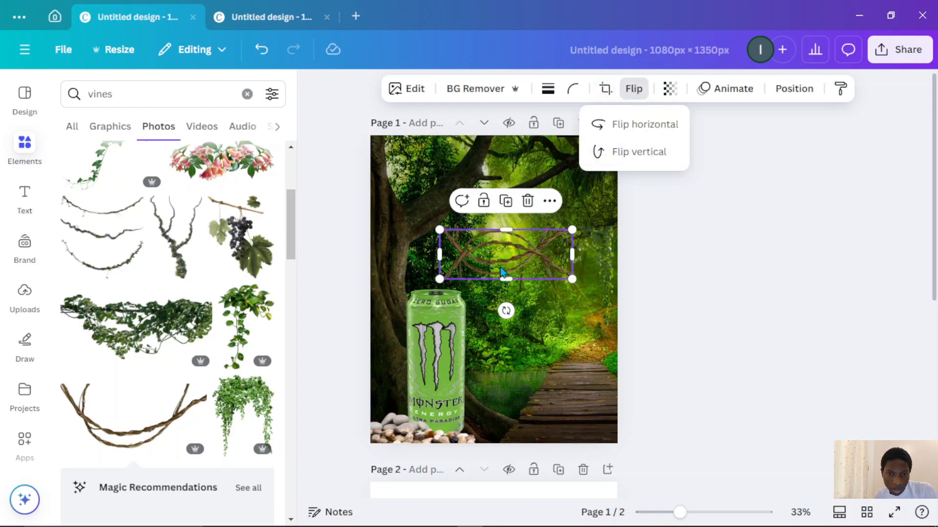
pyautogui.moveTo(502, 272); pyautogui.dragTo(449, 145)
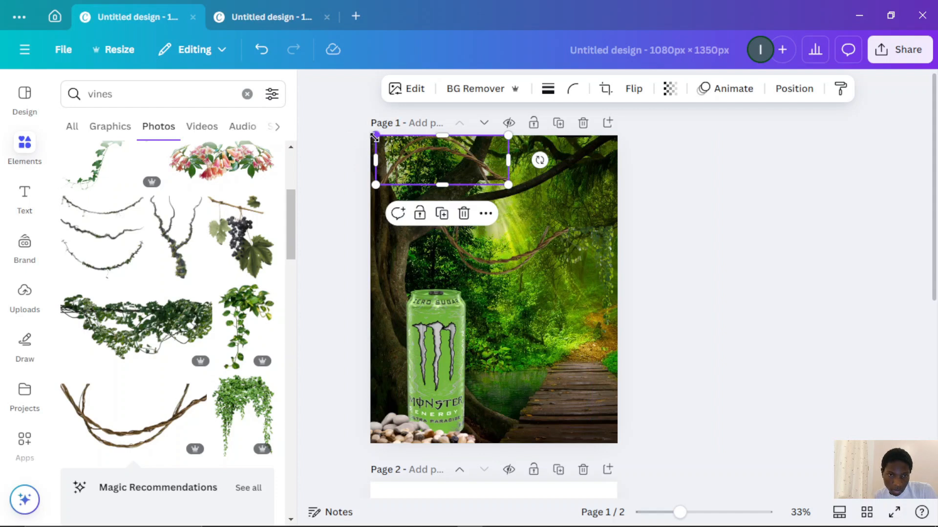
pyautogui.moveTo(375, 136); pyautogui.dragTo(428, 154)
pyautogui.moveTo(481, 170); pyautogui.dragTo(546, 163)
pyautogui.click(686, 196)
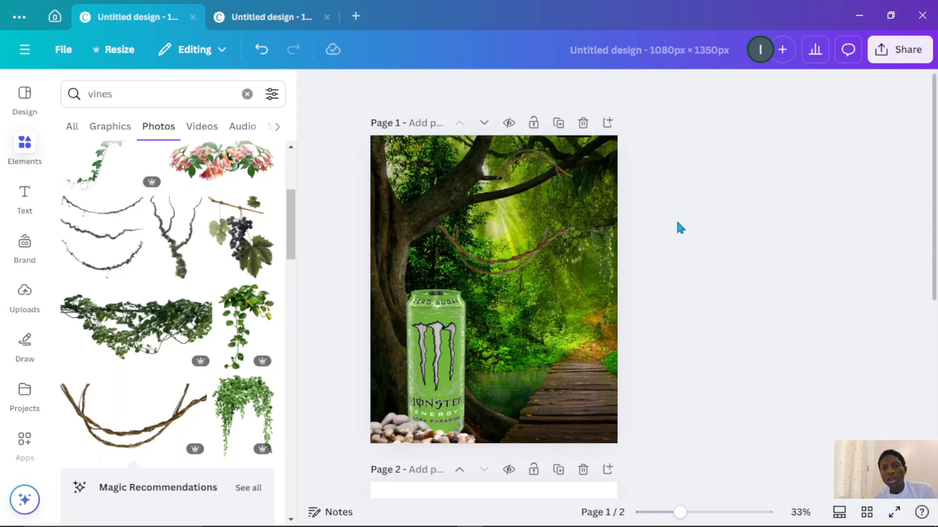
# - Nudge the top vine slightly upward and flip it vertically again
pyautogui.moveTo(512, 161); pyautogui.dragTo(515, 156)
pyautogui.scroll(-2, 641, 248)
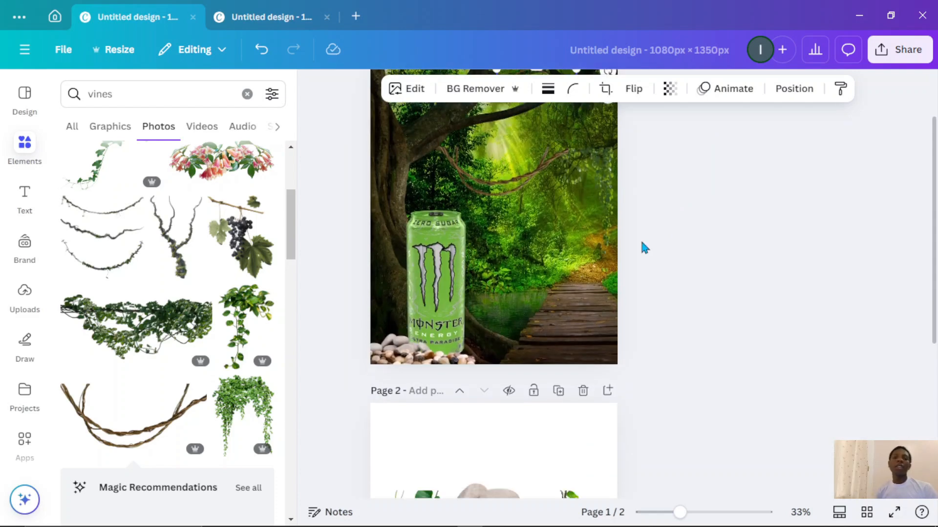
pyautogui.scroll(2, 641, 248)
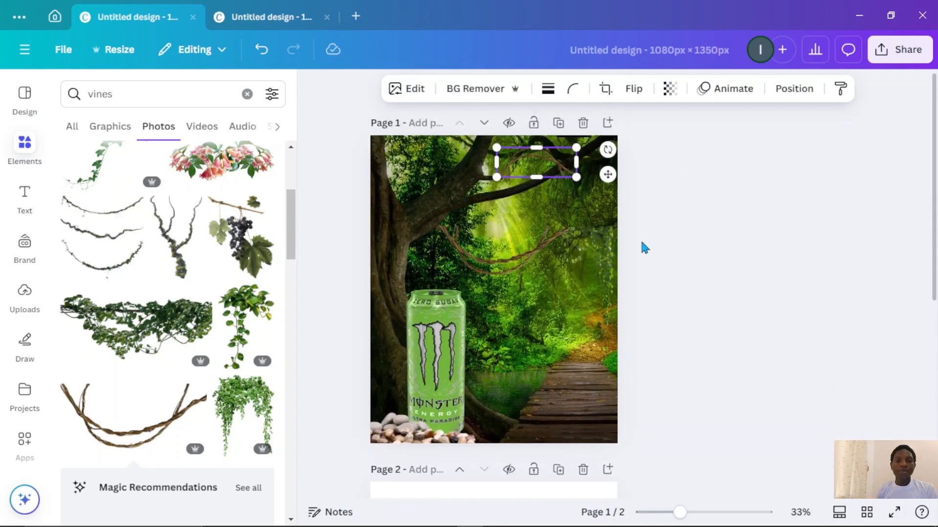
pyautogui.click(631, 97)
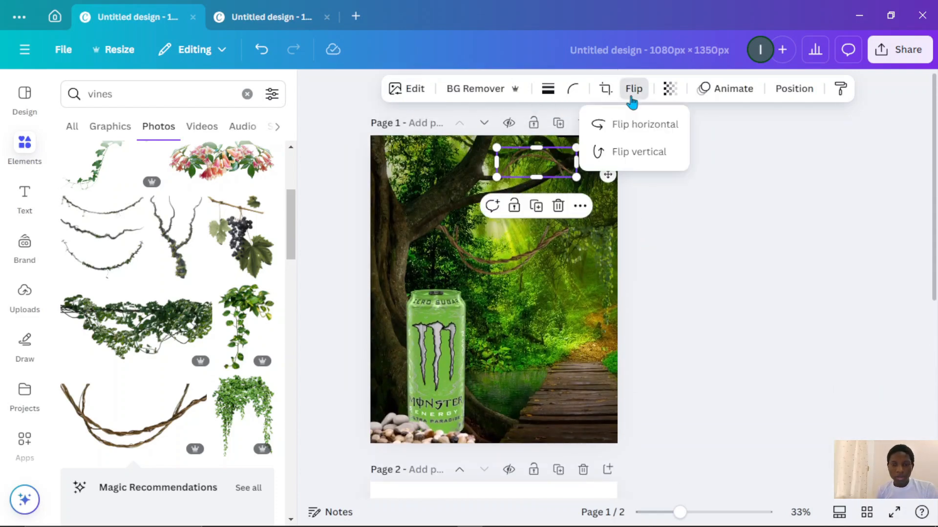
pyautogui.click(632, 162)
pyautogui.click(631, 162)
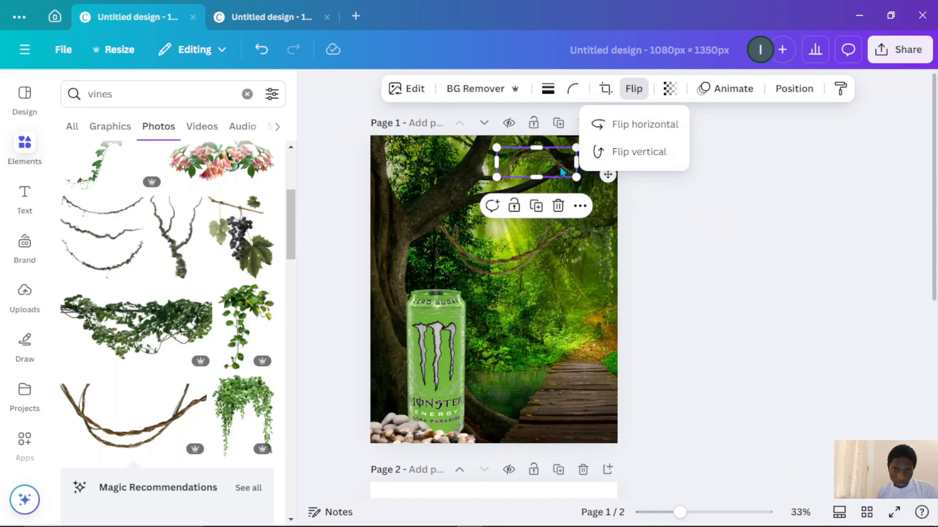
pyautogui.click(627, 153)
pyautogui.click(773, 211)
pyautogui.click(774, 214)
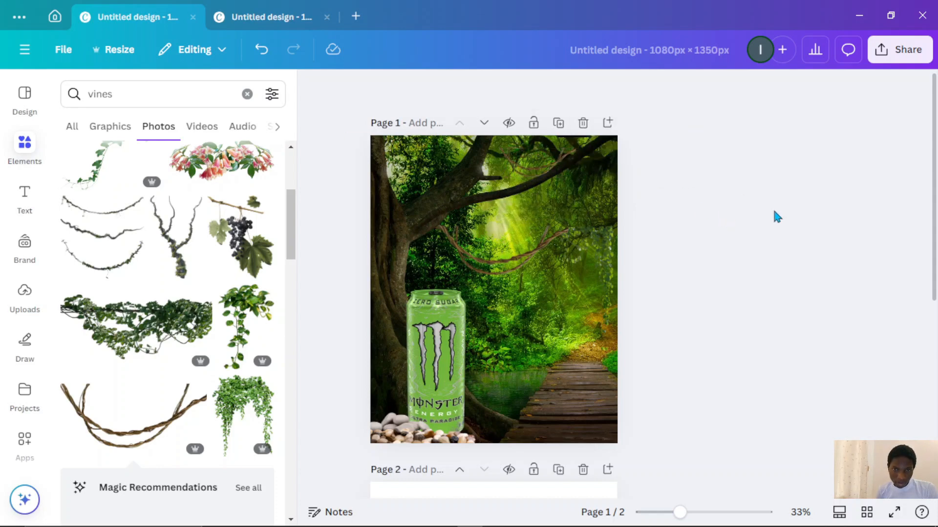
# - Move the leafy vine frame from page 2 onto the upper part of page 1
pyautogui.scroll(-5, 556, 367)
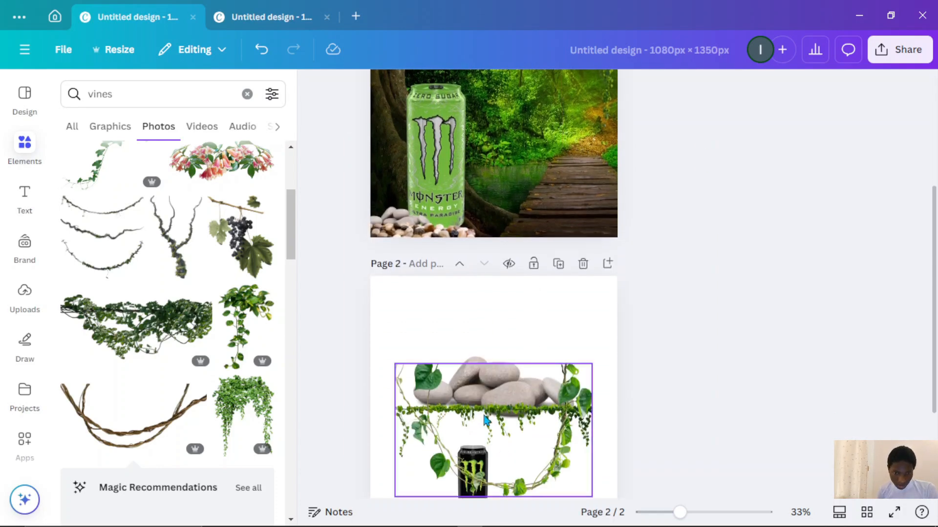
pyautogui.click(483, 405)
pyautogui.moveTo(483, 405); pyautogui.dragTo(471, 182)
pyautogui.moveTo(480, 157); pyautogui.dragTo(482, 157)
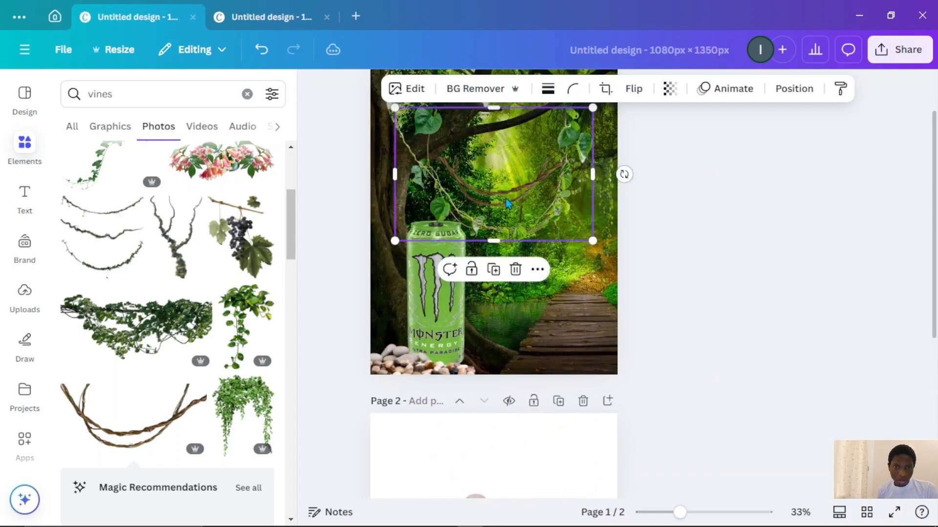
pyautogui.moveTo(506, 195); pyautogui.dragTo(504, 162)
pyautogui.scroll(2, 508, 183)
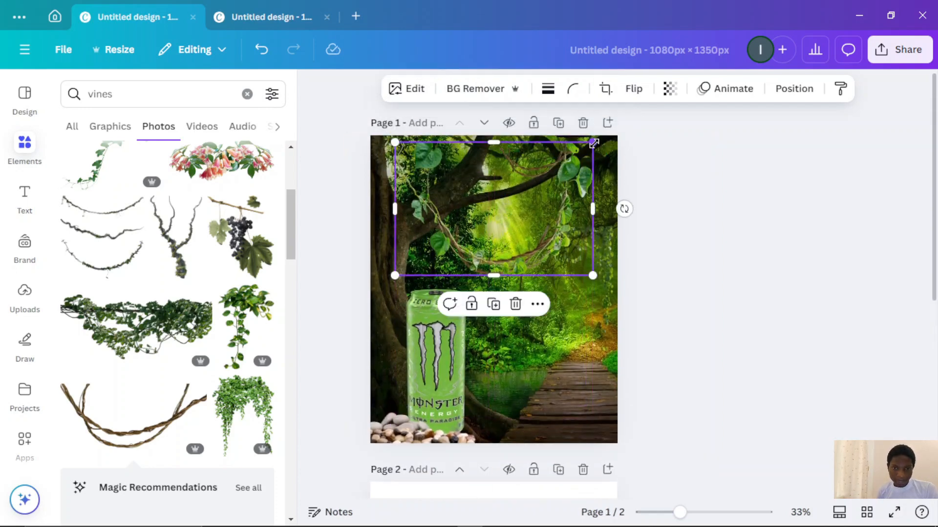
# - Shrink the leafy vine frame and place it beneath the upper branches, right of centre
pyautogui.moveTo(592, 142); pyautogui.dragTo(475, 221)
pyautogui.moveTo(467, 258); pyautogui.dragTo(519, 234)
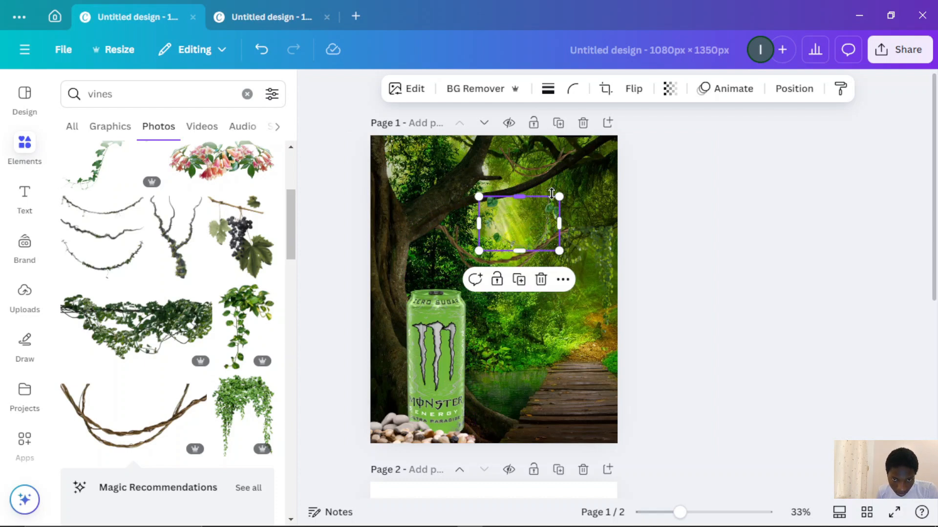
pyautogui.moveTo(558, 192); pyautogui.dragTo(570, 190)
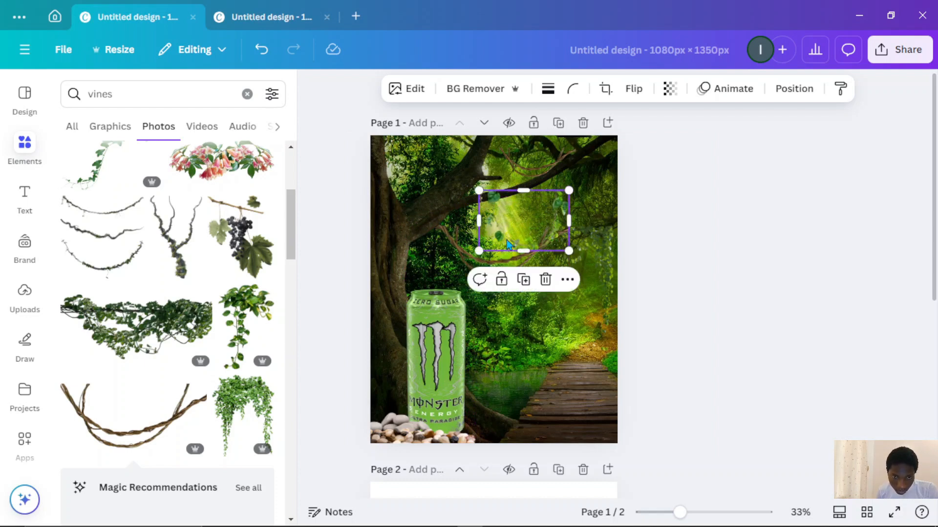
pyautogui.moveTo(518, 236); pyautogui.dragTo(509, 223)
pyautogui.click(693, 238)
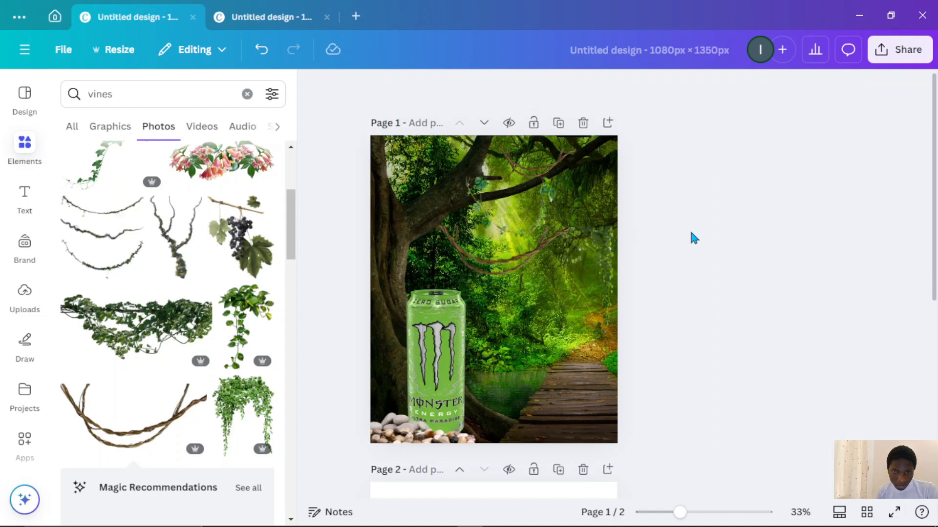
# - Rotate the small leafy vine slightly and reposition it under the branches
pyautogui.click(547, 239)
pyautogui.moveTo(508, 268); pyautogui.dragTo(519, 272)
pyautogui.moveTo(495, 204); pyautogui.dragTo(507, 214)
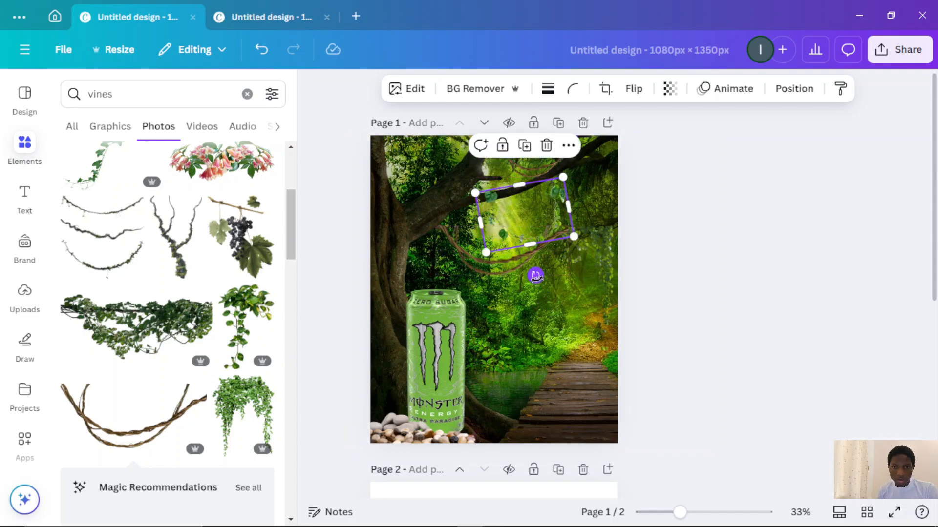
pyautogui.moveTo(536, 276); pyautogui.dragTo(537, 276)
pyautogui.click(745, 291)
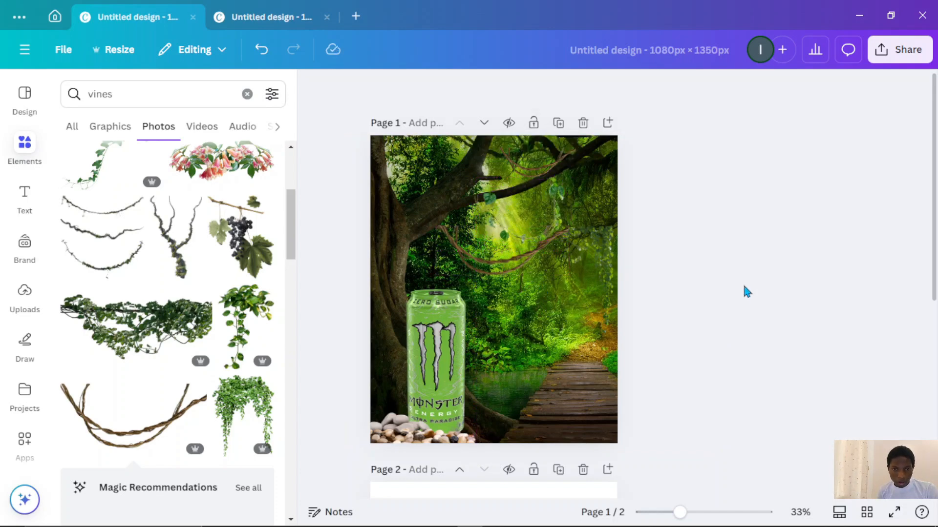
# - Move the hanging vine strip from page 2 onto page 1 near the top of the can
pyautogui.scroll(-7, 637, 360)
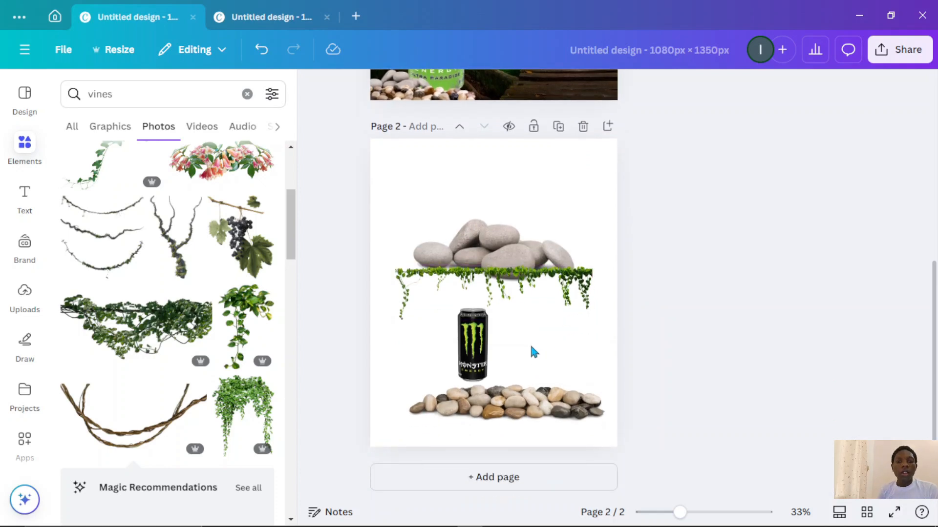
pyautogui.click(520, 298)
pyautogui.moveTo(521, 298); pyautogui.dragTo(468, 238)
pyautogui.moveTo(542, 208); pyautogui.dragTo(432, 236)
pyautogui.moveTo(402, 293); pyautogui.dragTo(436, 278)
pyautogui.click(379, 223)
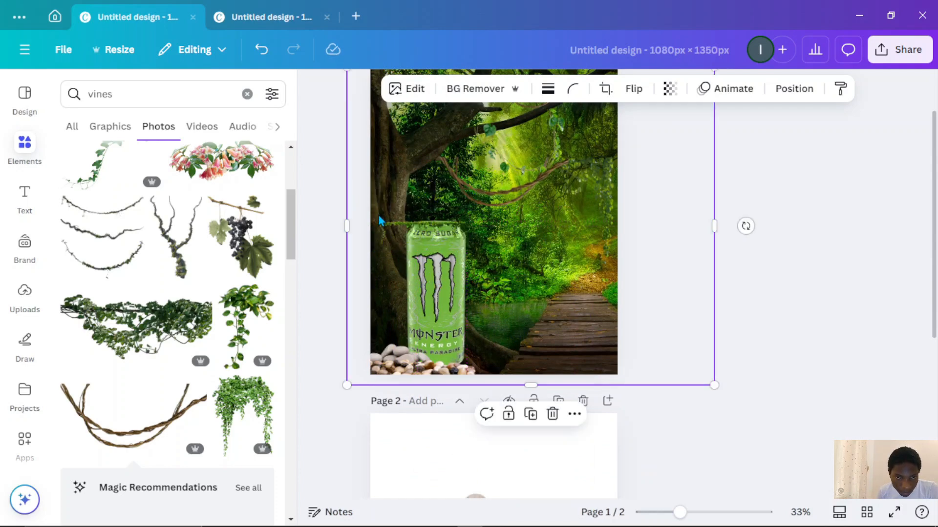
pyautogui.click(402, 226)
pyautogui.moveTo(379, 223); pyautogui.dragTo(410, 225)
# - Shrink the hanging vine strip and fit it along the top edge of the can
pyautogui.scroll(5, 415, 230)
pyautogui.scroll(2, 476, 243)
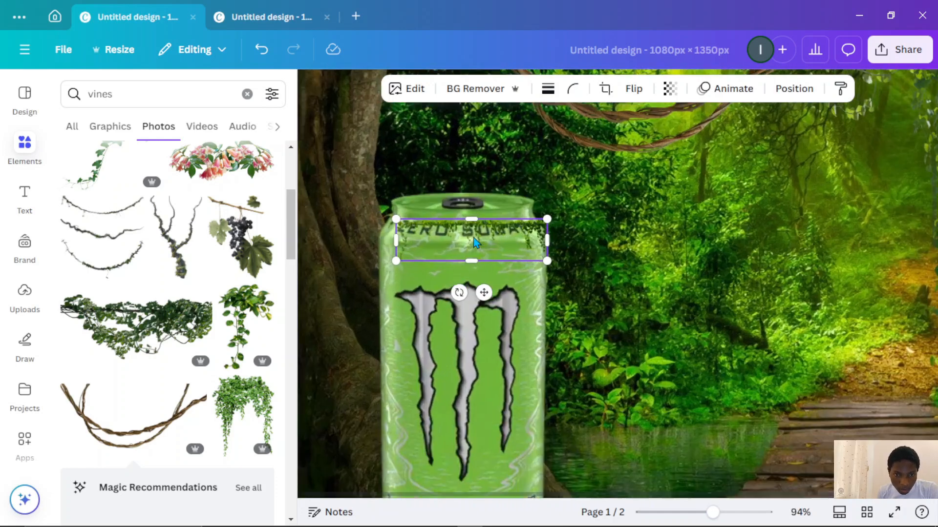
pyautogui.moveTo(477, 233); pyautogui.dragTo(475, 211)
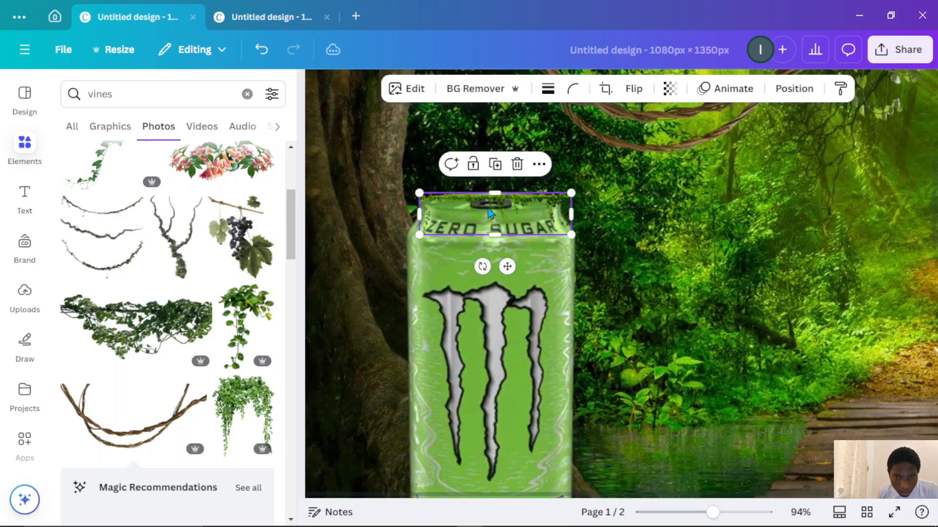
pyautogui.moveTo(570, 191); pyautogui.dragTo(528, 211)
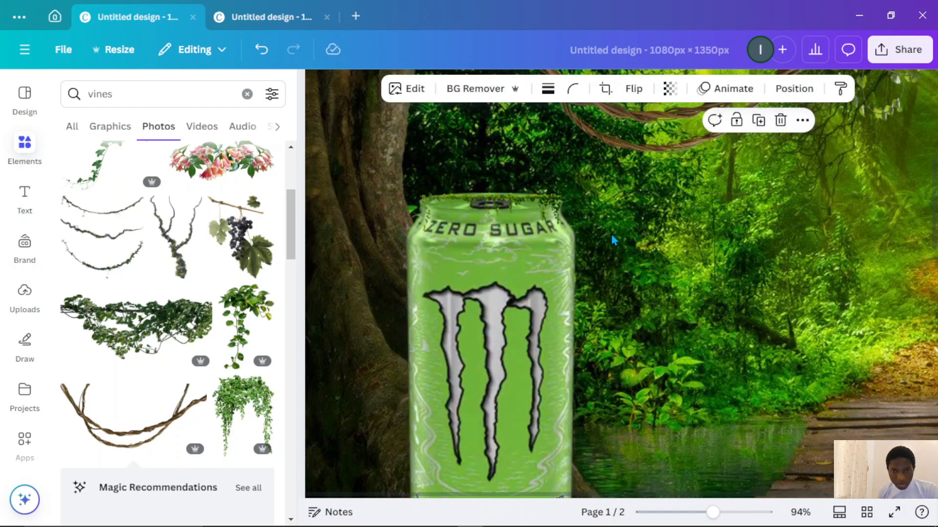
# - Search the elements for leaves and move a tropical plant photo from page 2 onto page 1
pyautogui.scroll(-5, 614, 239)
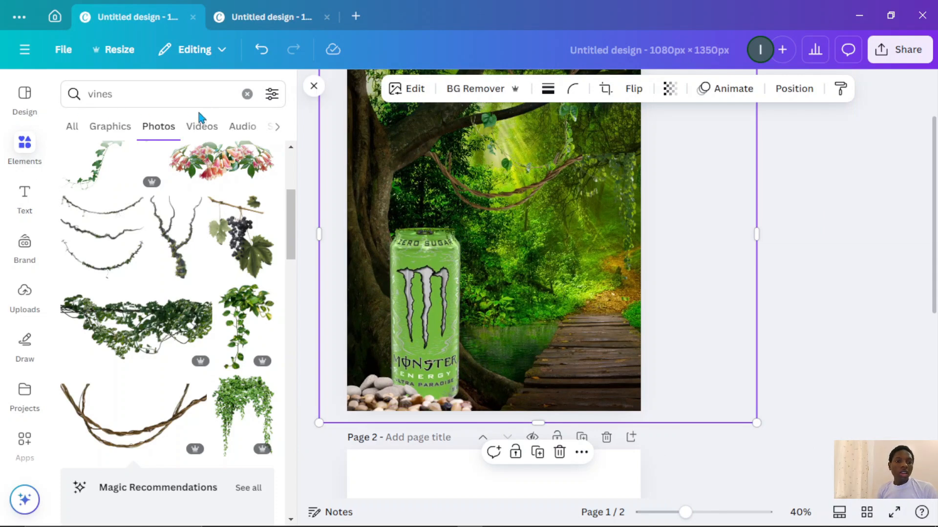
pyautogui.click(247, 94)
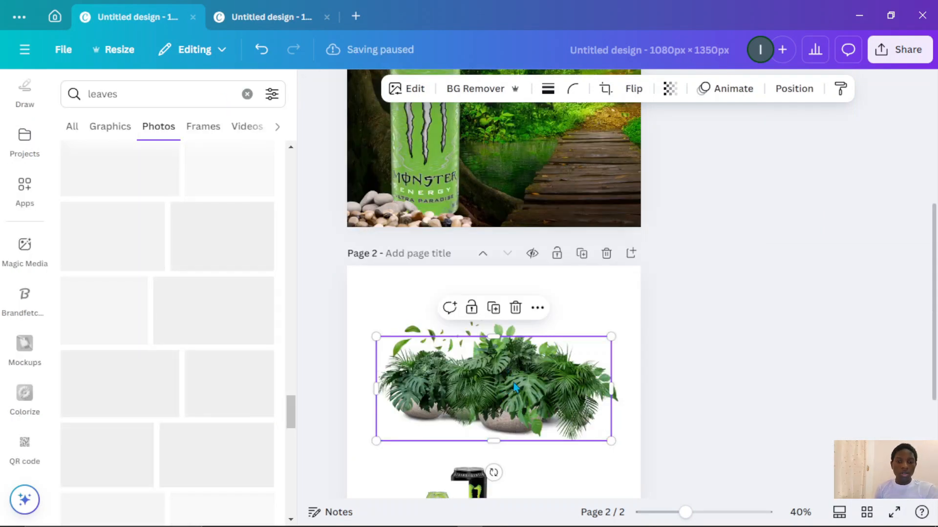
pyautogui.moveTo(513, 382); pyautogui.dragTo(494, 141)
pyautogui.moveTo(458, 315); pyautogui.dragTo(501, 181)
pyautogui.scroll(4, 498, 186)
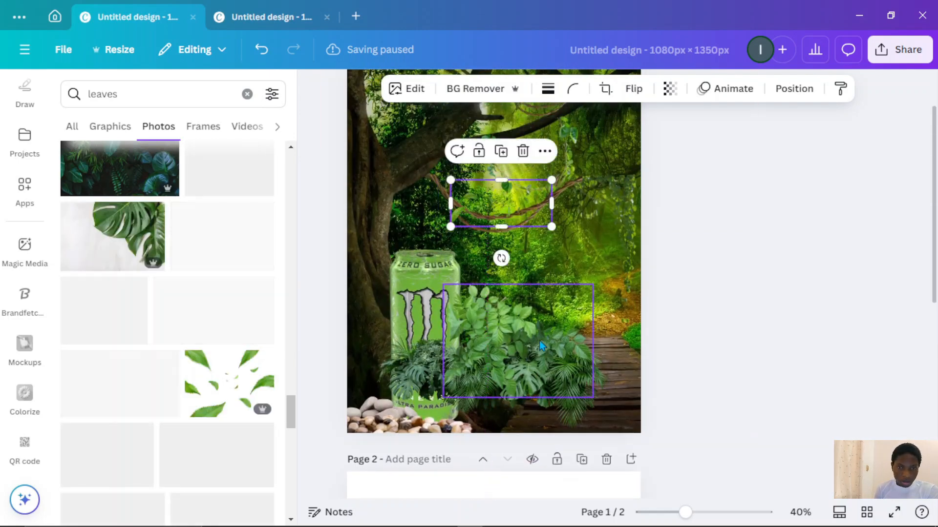
# - Place the tropical plant photo at page 1's bottom-left corner and send it backward behind the can
pyautogui.click(552, 307)
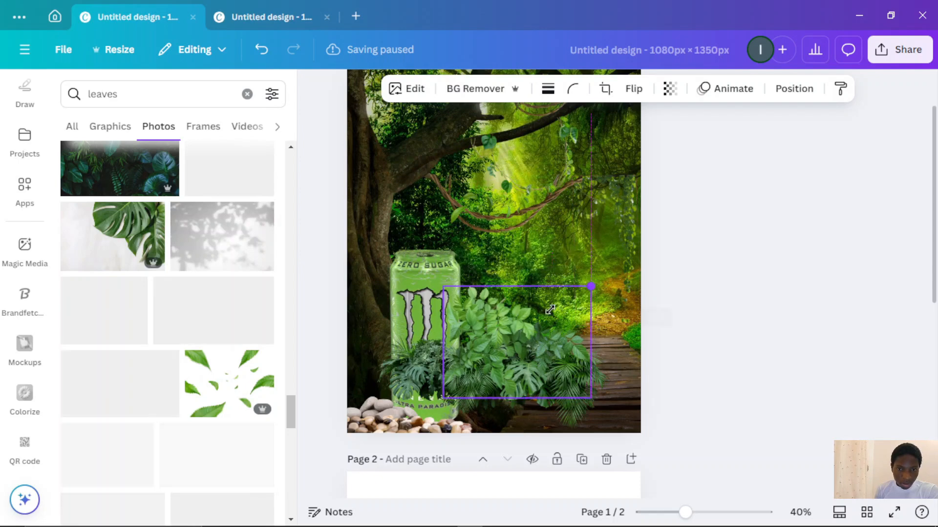
pyautogui.click(689, 397)
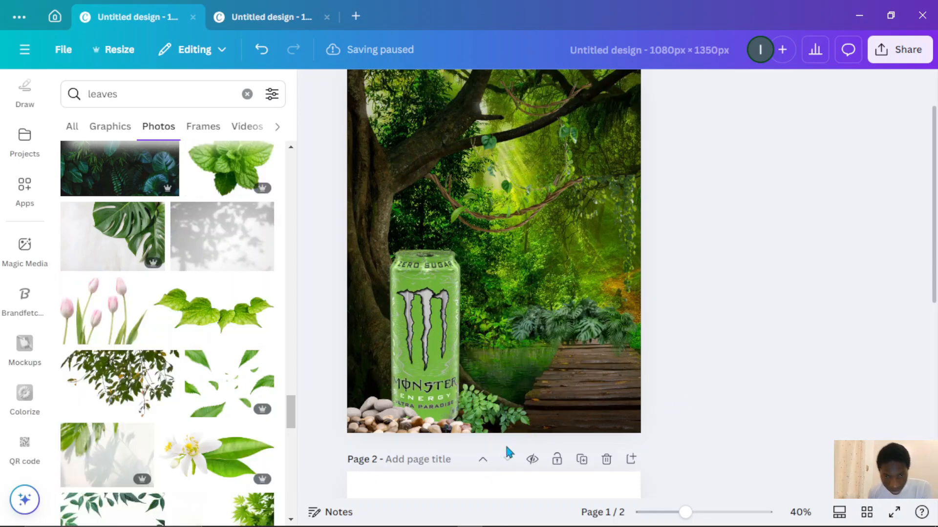
pyautogui.moveTo(539, 347); pyautogui.dragTo(347, 400)
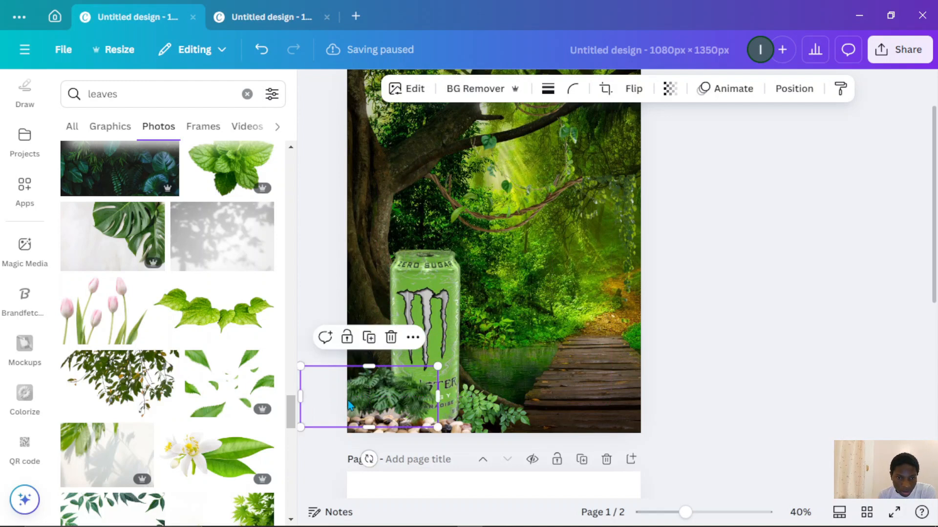
pyautogui.hotkey('ctrl', '[')
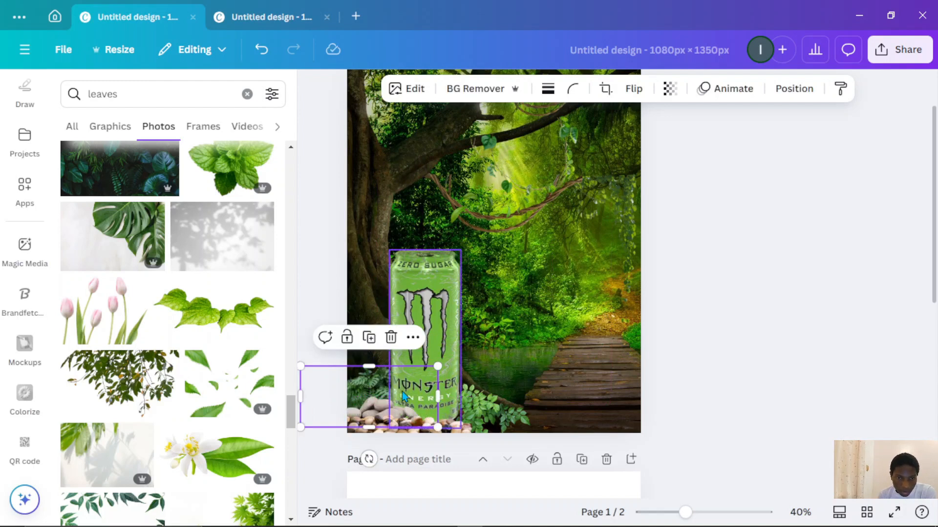
pyautogui.moveTo(391, 389)
pyautogui.mouseDown()
pyautogui.moveTo(388, 370)
pyautogui.moveTo(398, 395)
pyautogui.moveTo(382, 395)
pyautogui.moveTo(383, 381)
pyautogui.mouseUp()
pyautogui.click(703, 338)
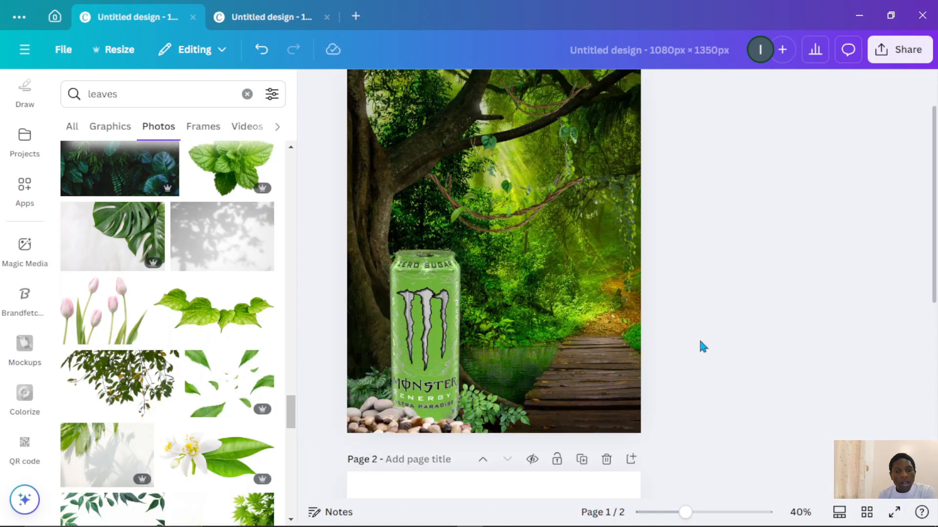
# - Move the scattered leaves photo from page 2 over the can on page 1 and enlarge it slightly
pyautogui.scroll(-2, 701, 345)
pyautogui.moveTo(477, 346); pyautogui.dragTo(466, 346)
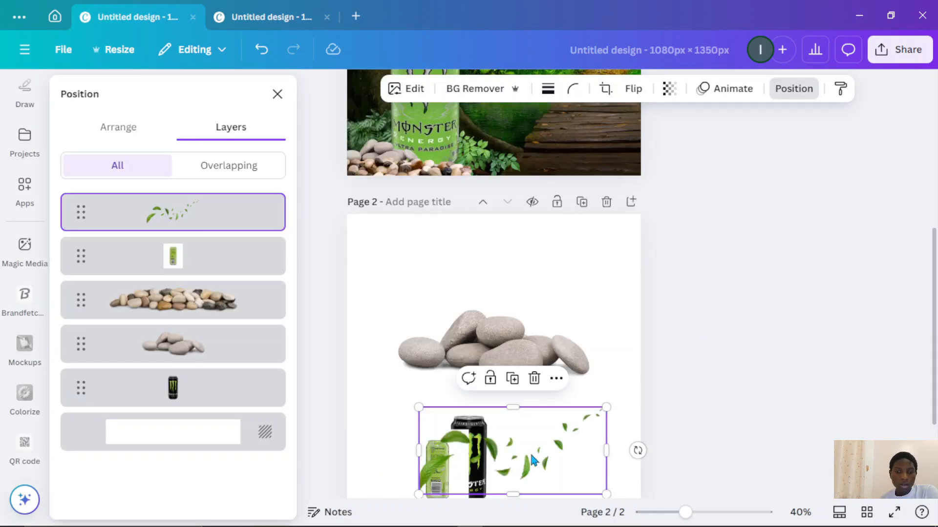
pyautogui.moveTo(536, 457); pyautogui.dragTo(522, 364)
pyautogui.scroll(5, 521, 308)
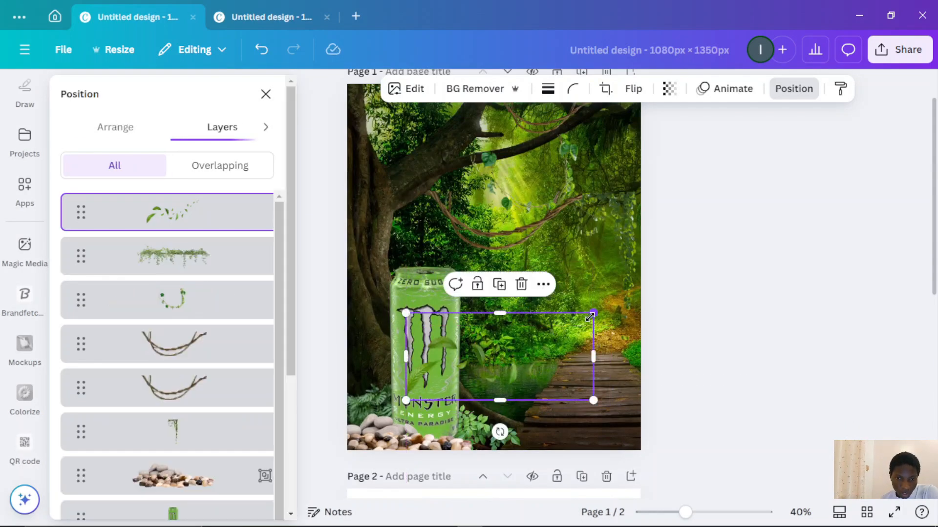
pyautogui.moveTo(591, 315); pyautogui.dragTo(631, 296)
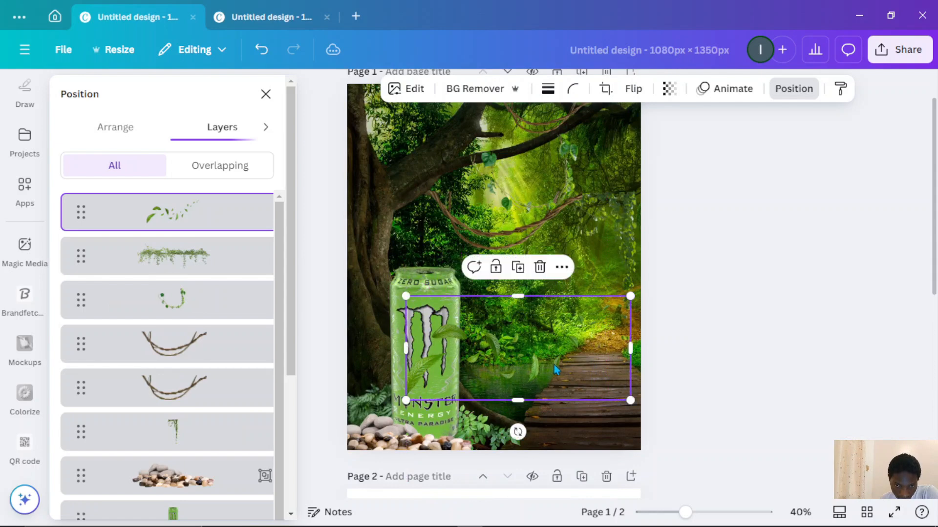
pyautogui.moveTo(556, 370); pyautogui.dragTo(557, 350)
pyautogui.click(728, 331)
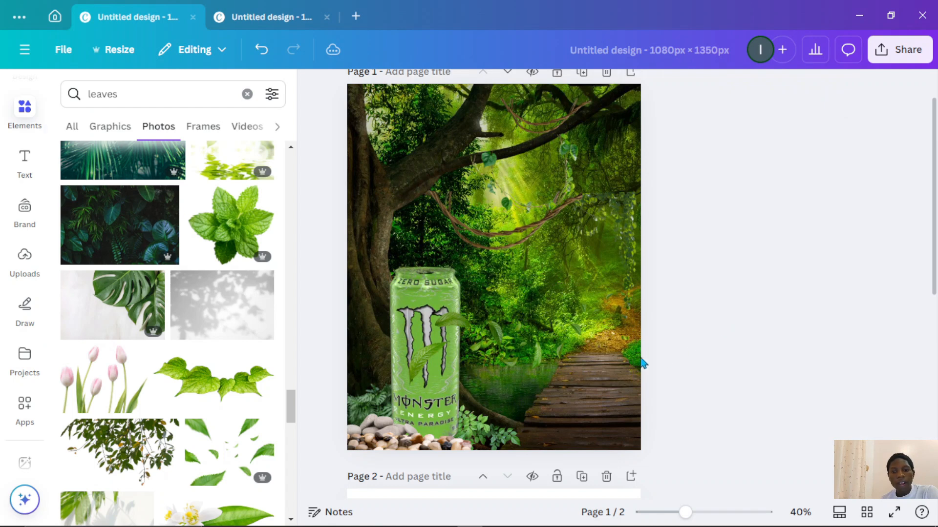
# - Rotate the scattered leaves photo so it tilts across the can
pyautogui.click(568, 349)
pyautogui.moveTo(519, 420); pyautogui.dragTo(542, 324)
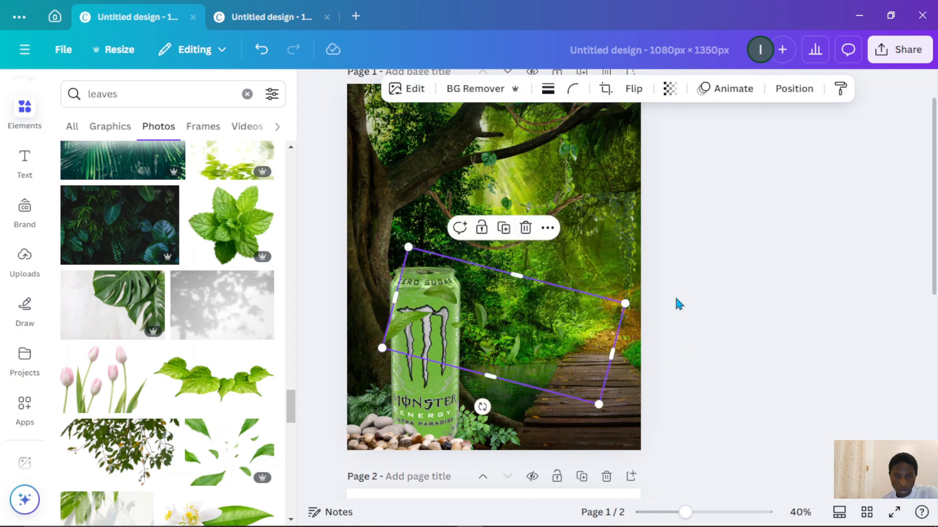
pyautogui.click(712, 299)
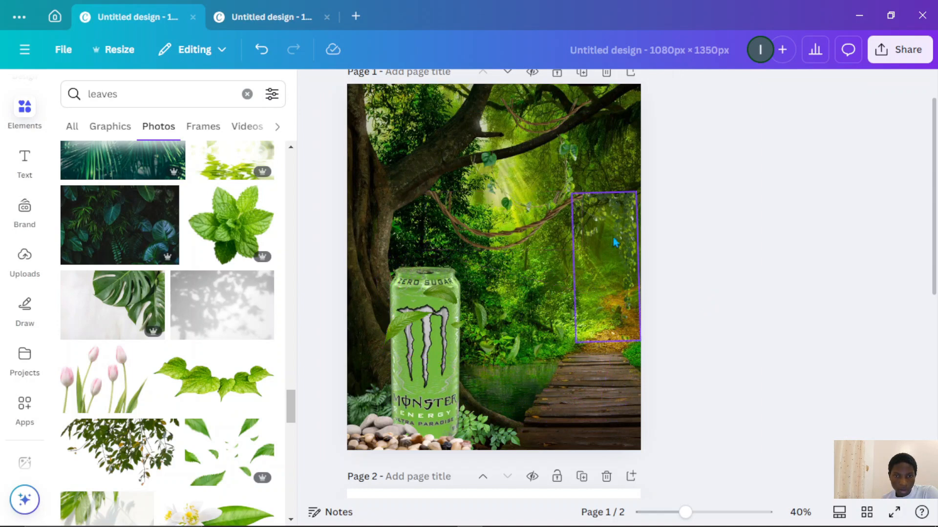
# - Move the hanging vine photo from the right edge onto the can's upper left and shrink it
pyautogui.click(630, 238)
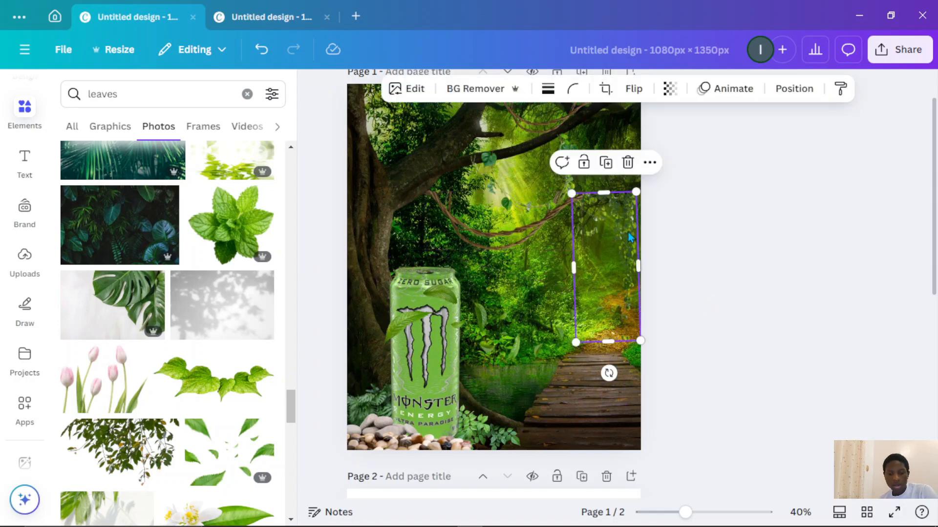
pyautogui.moveTo(626, 239); pyautogui.dragTo(398, 306)
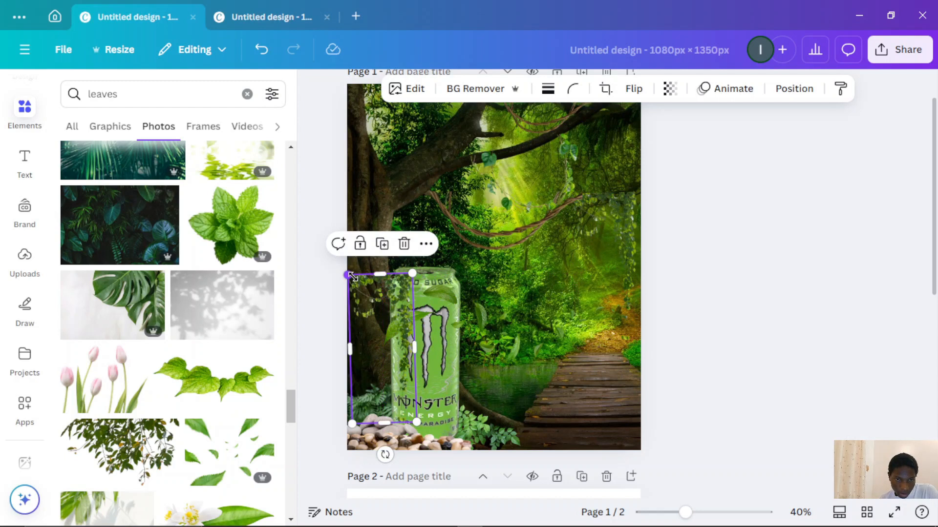
pyautogui.moveTo(352, 276); pyautogui.dragTo(384, 349)
pyautogui.moveTo(406, 380); pyautogui.dragTo(412, 310)
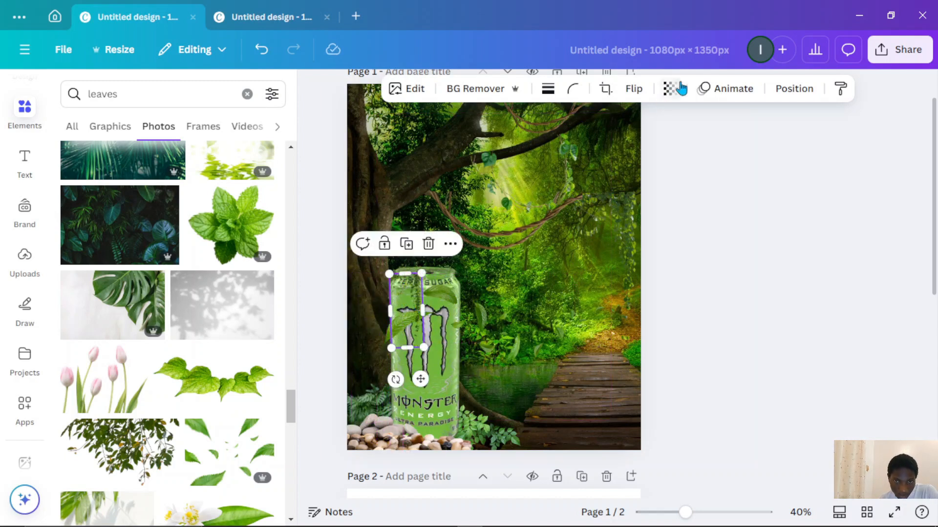
# - Flip the hanging vine photo horizontally and deselect it
pyautogui.click(633, 89)
pyautogui.click(632, 125)
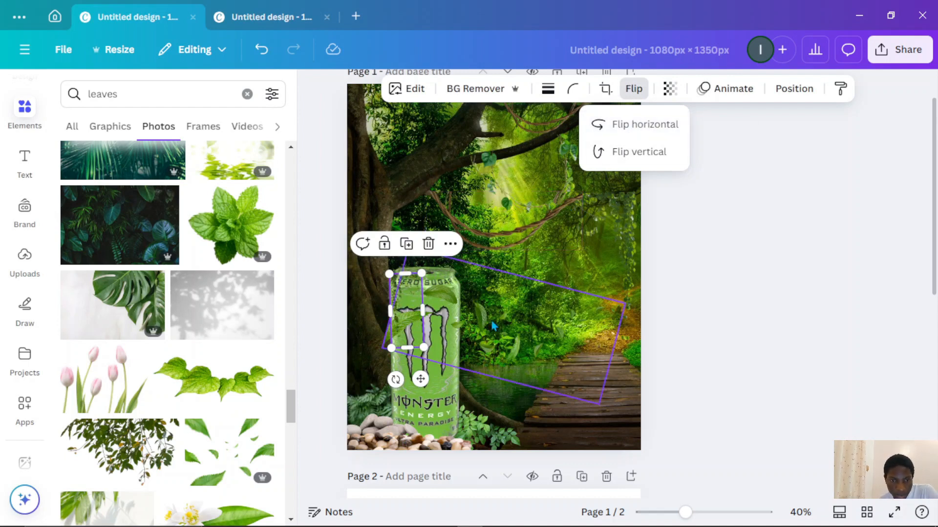
pyautogui.click(669, 298)
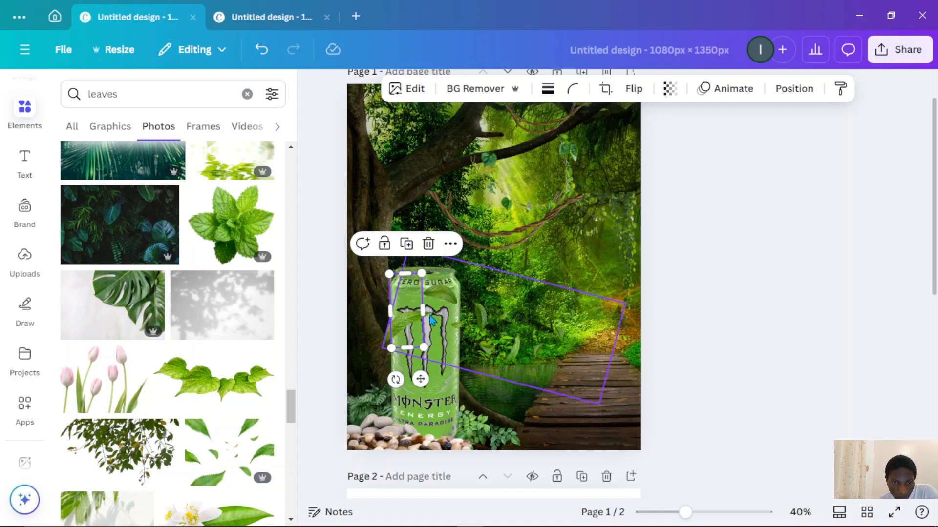
pyautogui.click(746, 301)
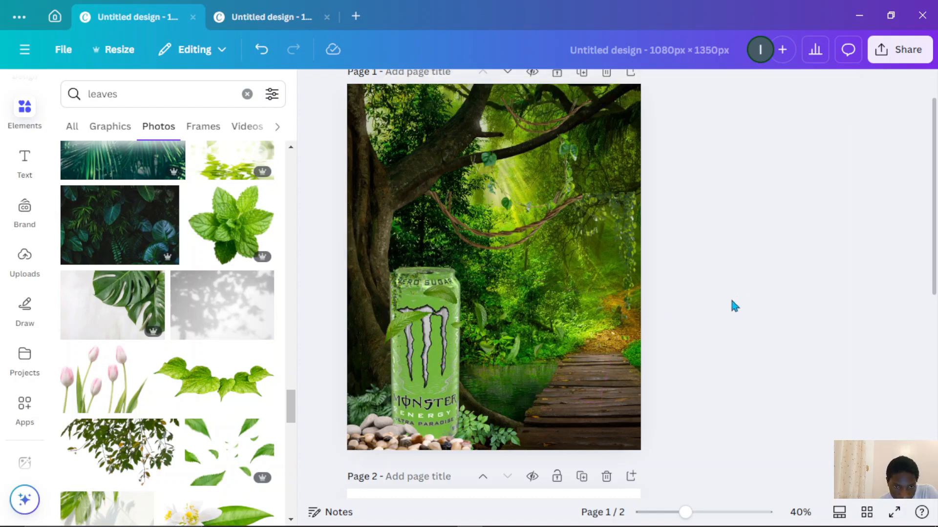
# - Nudge the hanging vine photo slightly upward so it drapes from the can's top edge
pyautogui.click(397, 299)
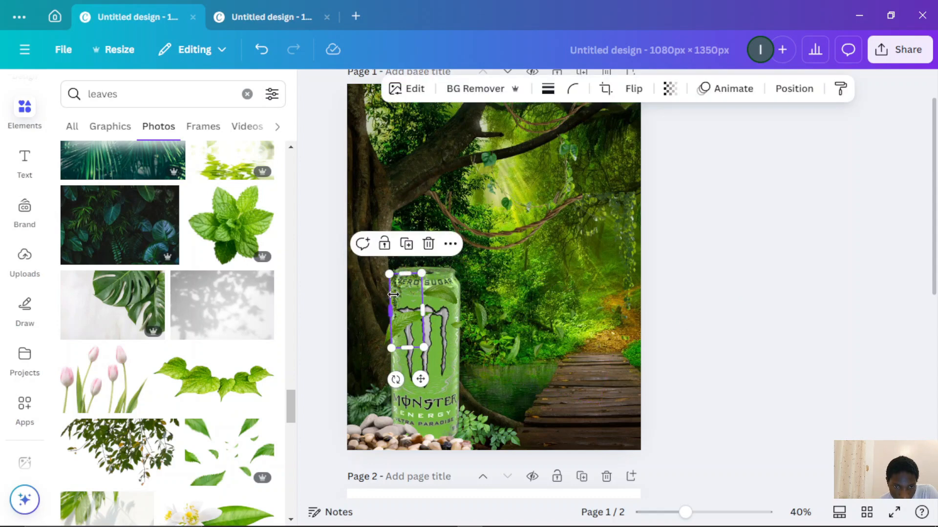
pyautogui.scroll(2, 397, 299)
pyautogui.scroll(6, 397, 298)
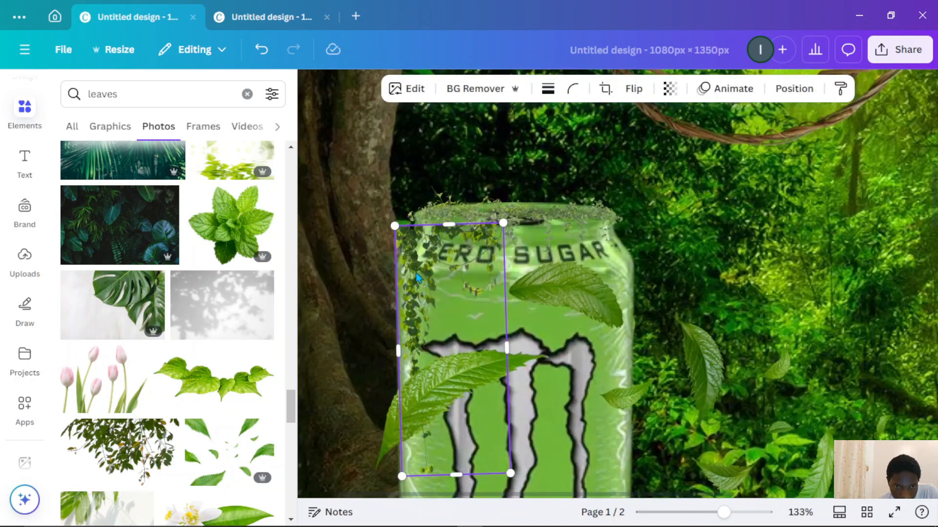
pyautogui.moveTo(417, 277); pyautogui.dragTo(425, 263)
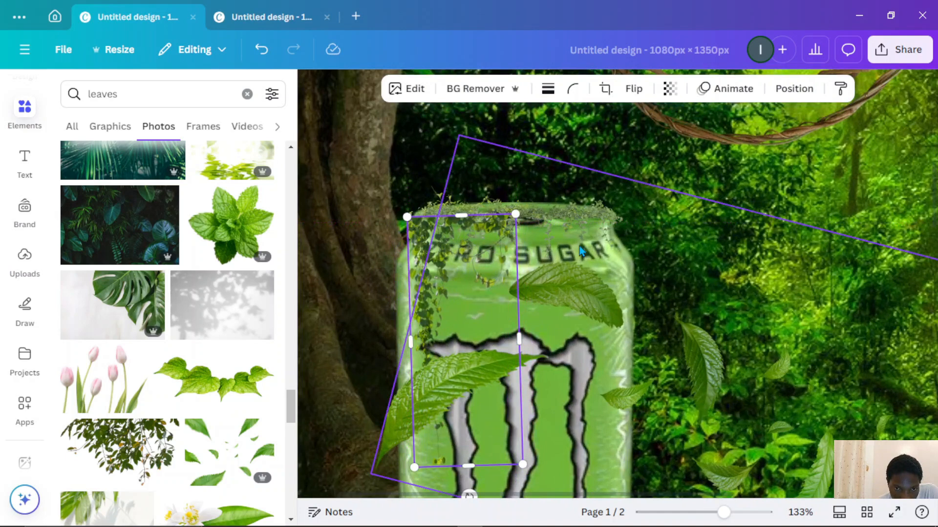
pyautogui.click(359, 243)
pyautogui.click(432, 239)
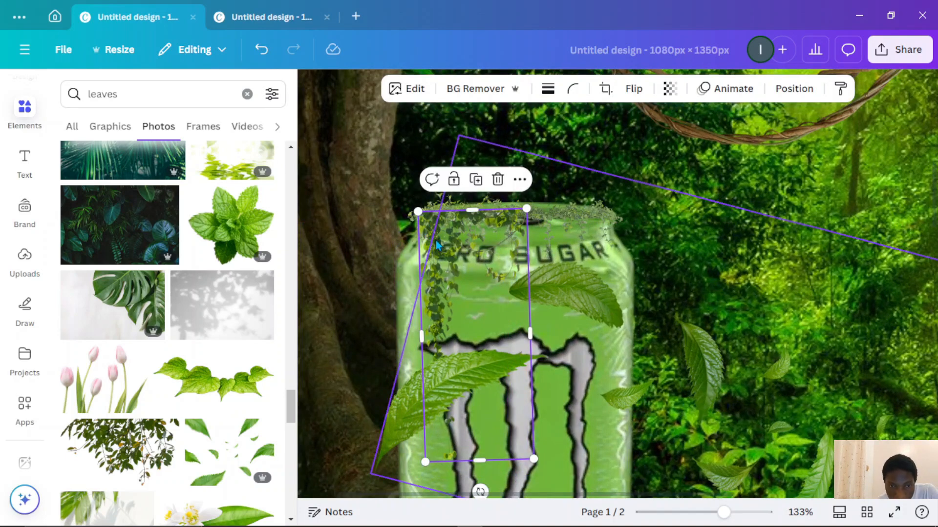
pyautogui.click(377, 261)
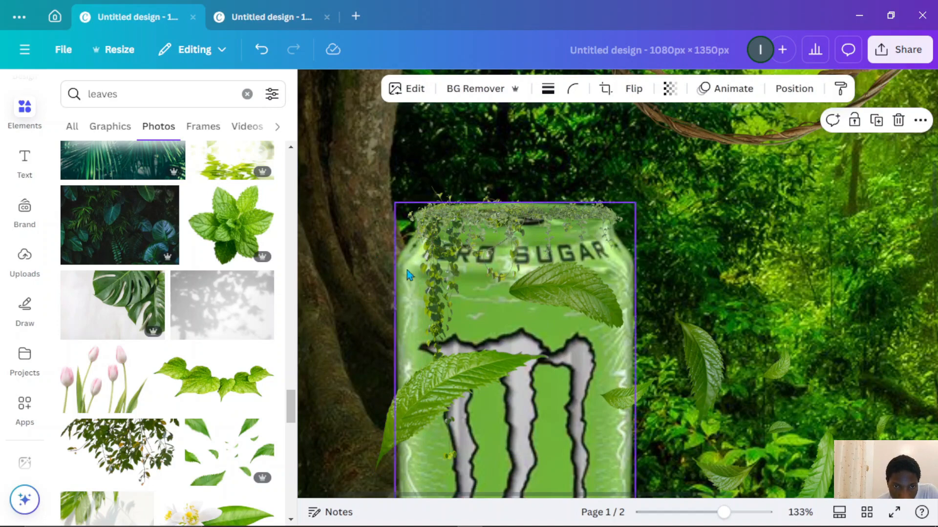
# - Enlarge the hanging vine photo so its vines hang down most of the can's front
pyautogui.scroll(-3, 470, 305)
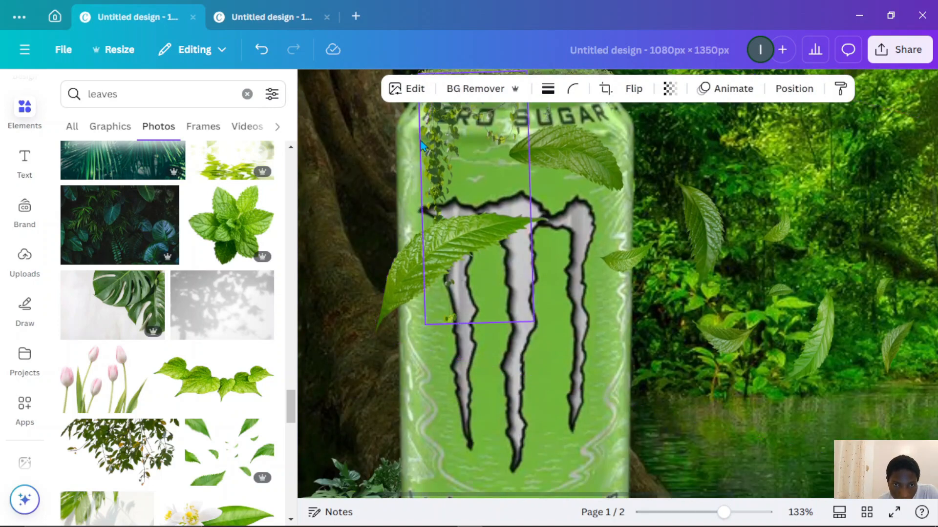
pyautogui.click(435, 176)
pyautogui.moveTo(535, 325); pyautogui.dragTo(582, 428)
pyautogui.scroll(3, 556, 293)
pyautogui.scroll(-3, 556, 293)
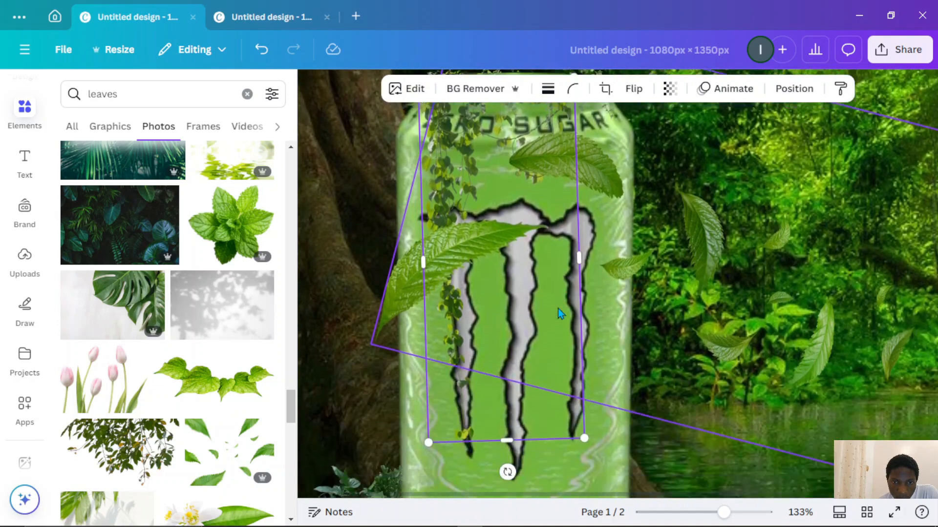
pyautogui.moveTo(588, 433); pyautogui.dragTo(608, 496)
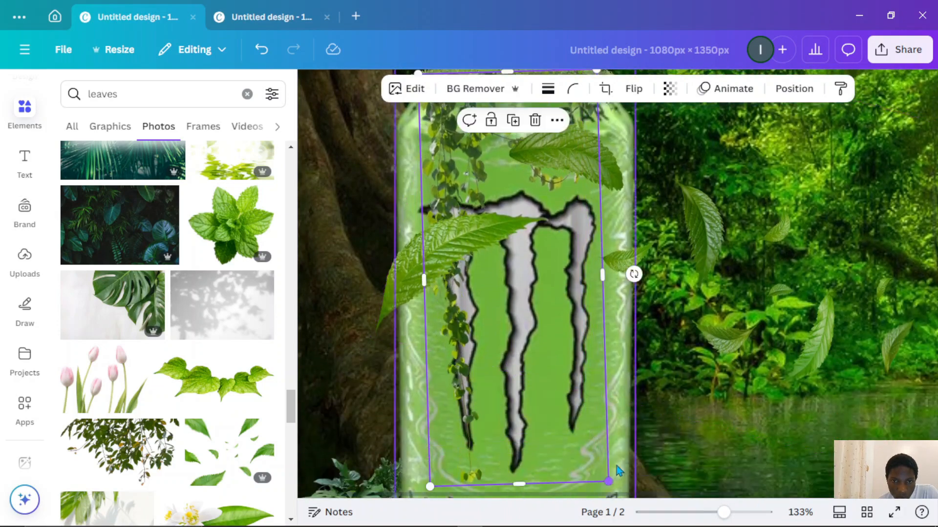
pyautogui.scroll(2, 561, 342)
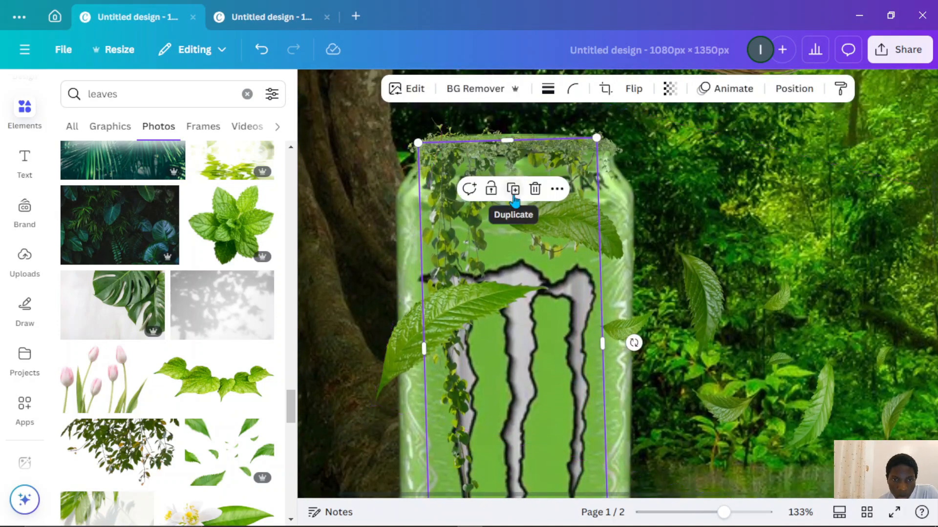
pyautogui.scroll(-6, 518, 190)
pyautogui.click(706, 263)
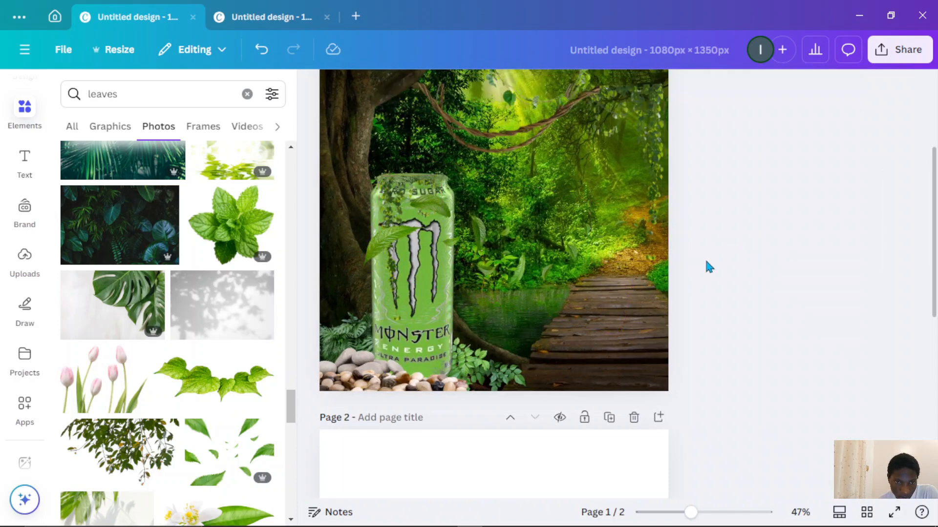
# - On page 2, move the vine photo aside and remove the background of the small green can photo
pyautogui.scroll(-2, 693, 259)
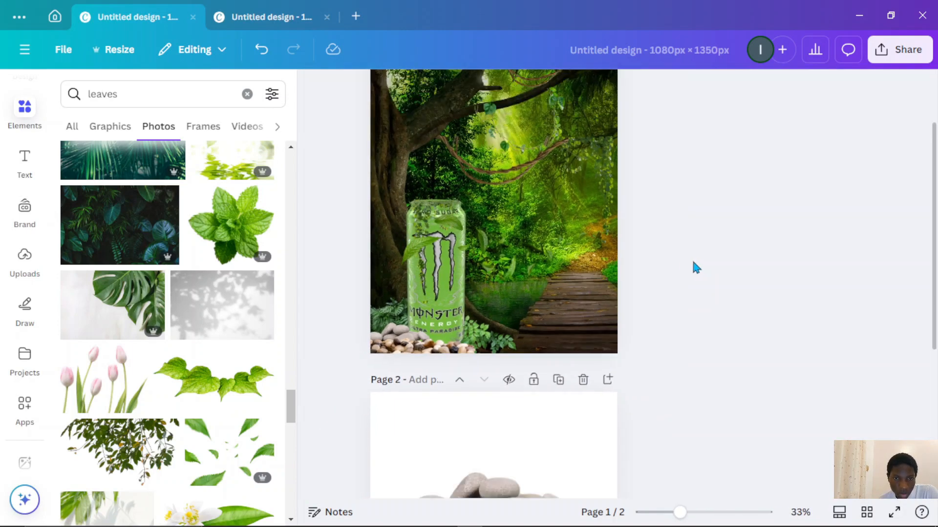
pyautogui.scroll(2, 579, 263)
pyautogui.scroll(-3, 579, 263)
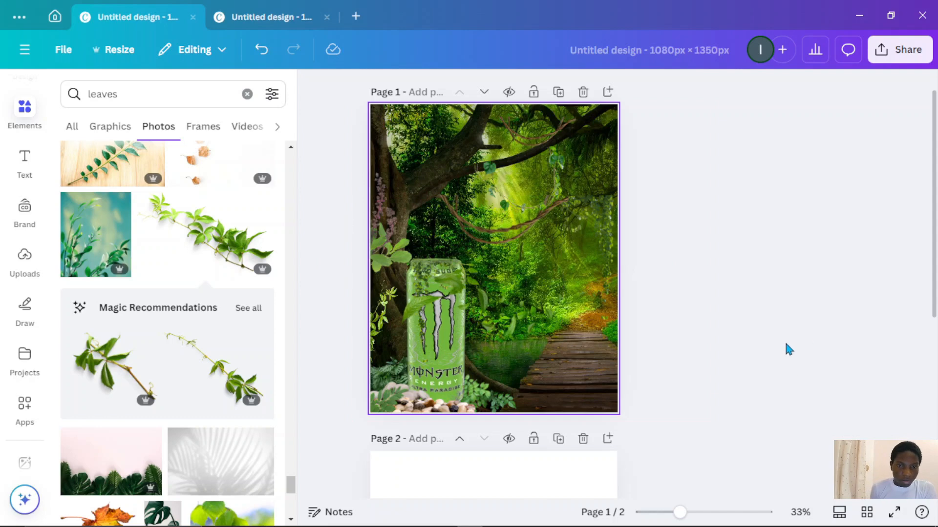
pyautogui.scroll(-6, 635, 413)
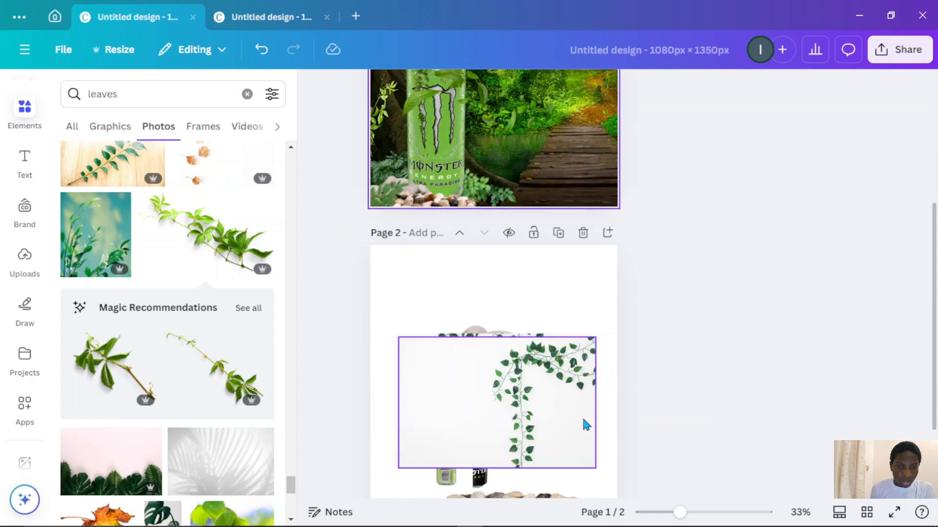
pyautogui.moveTo(536, 302); pyautogui.dragTo(655, 394)
pyautogui.moveTo(446, 368); pyautogui.dragTo(533, 195)
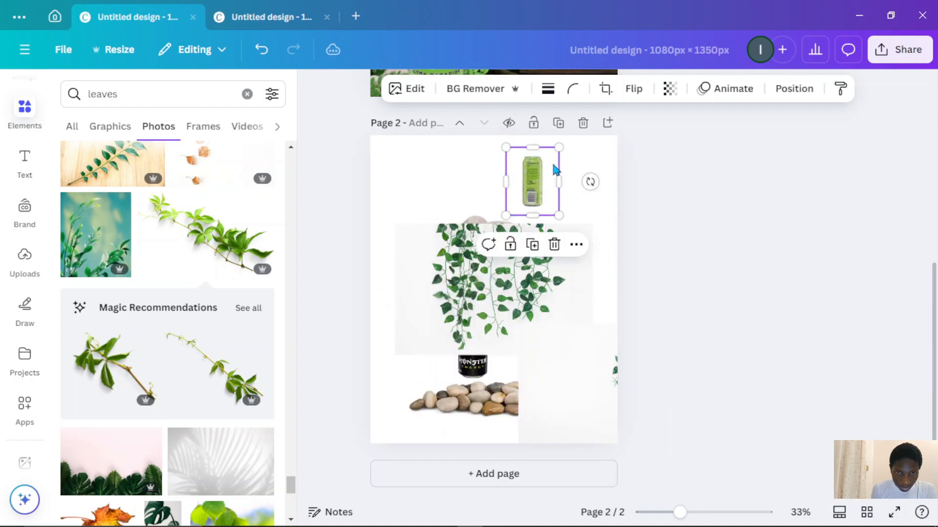
pyautogui.click(474, 89)
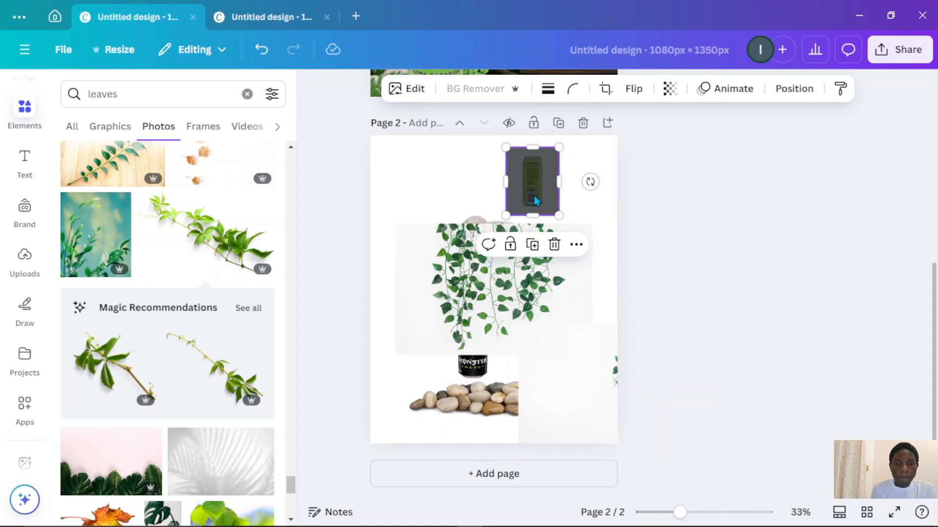
# - Move the small can photo onto page 1 beside the walkway, enlarge it slightly, and apply BG Remover
pyautogui.moveTo(538, 136); pyautogui.dragTo(553, 245)
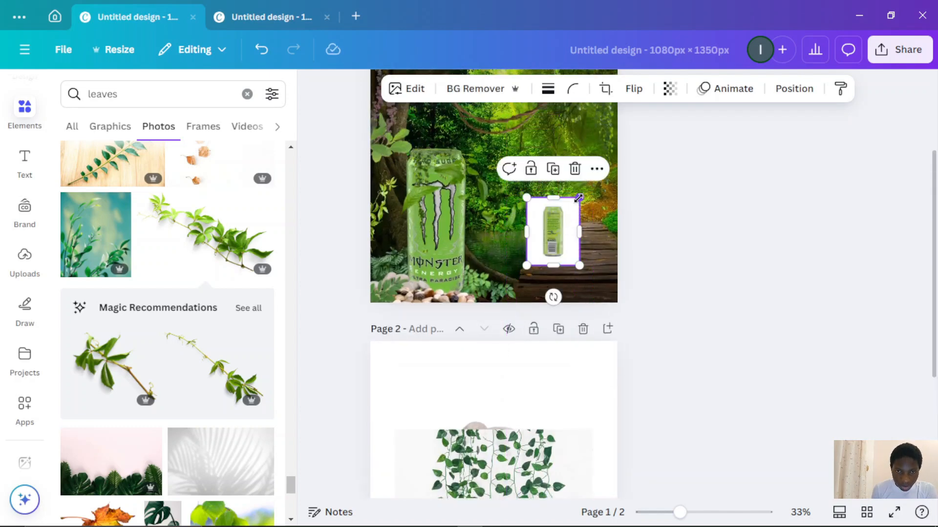
pyautogui.moveTo(578, 198); pyautogui.dragTo(602, 169)
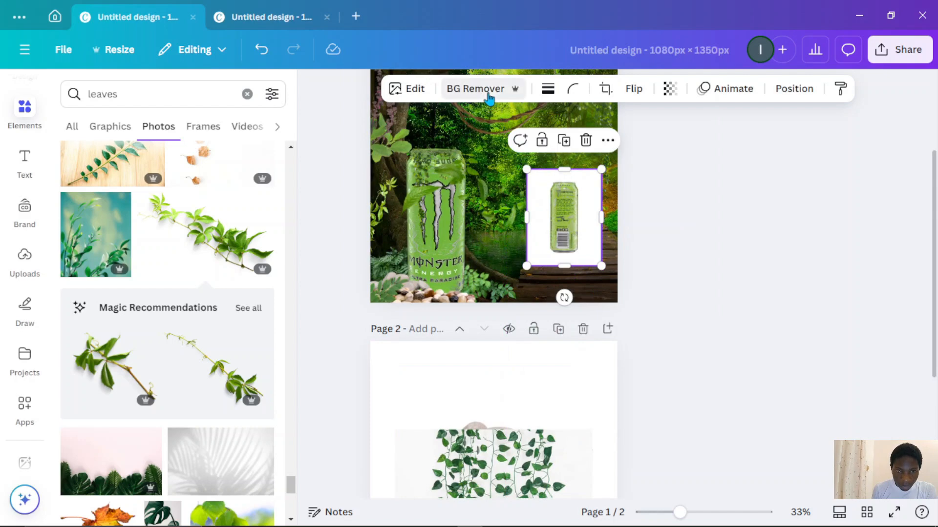
pyautogui.click(513, 88)
# - Clear the elements search and search for jeep photos
pyautogui.scroll(-3, 531, 326)
pyautogui.scroll(-2, 531, 327)
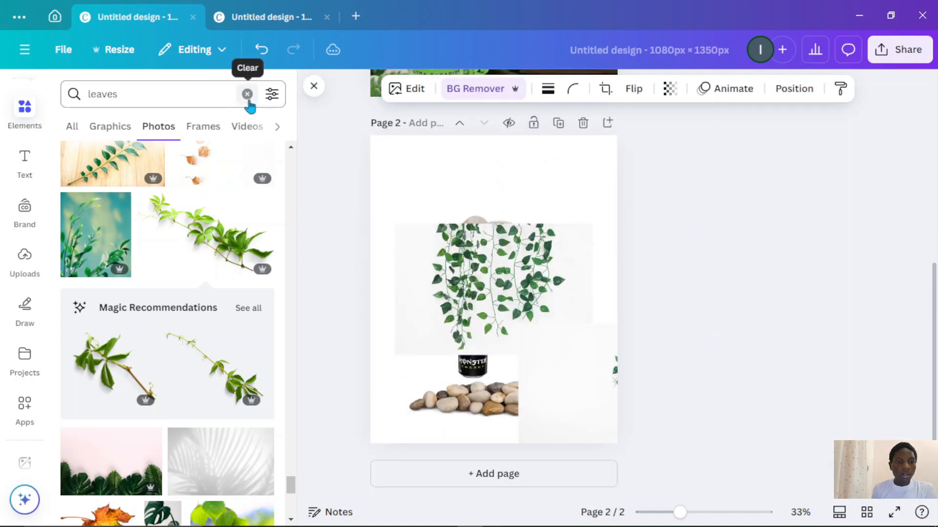
pyautogui.click(225, 99)
pyautogui.press('BackSpace')
pyautogui.press('BackSpace')
pyautogui.press('BackSpace')
pyautogui.press('BackSpace')
pyautogui.press('BackSpace')
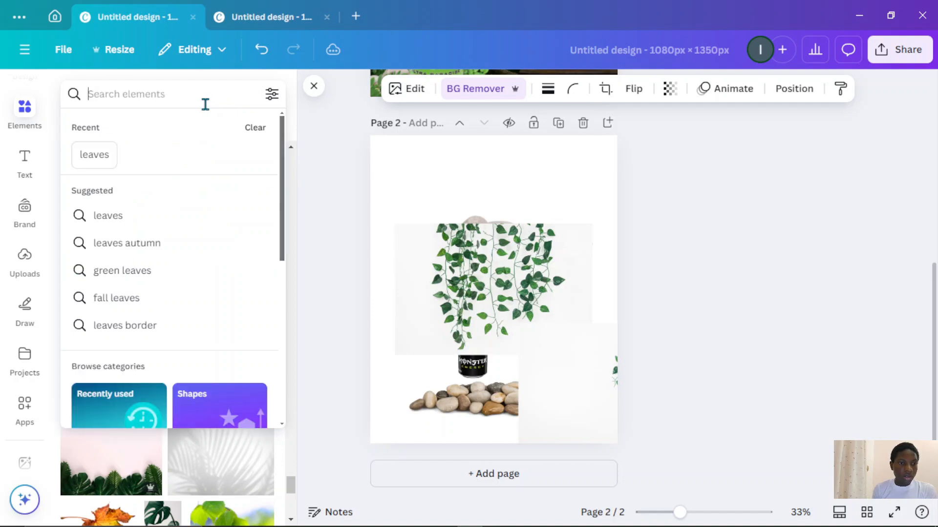
pyautogui.write('jeep')
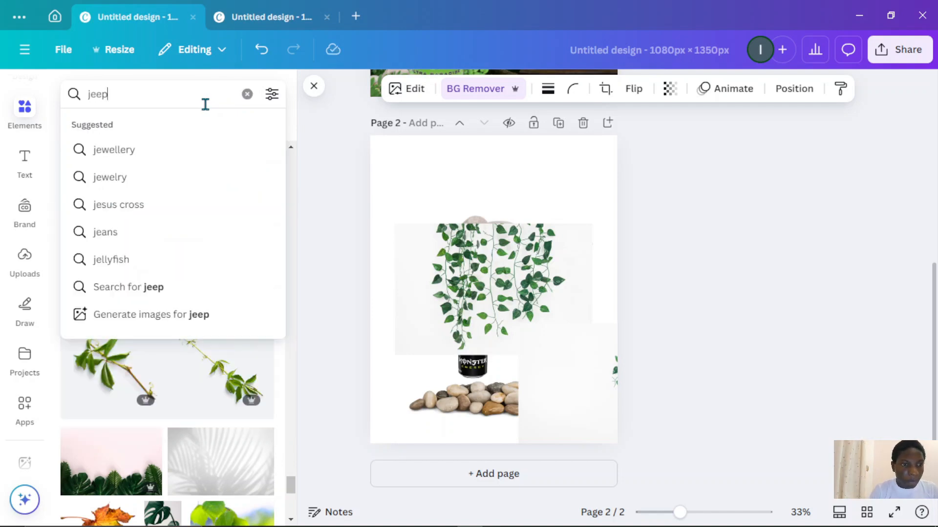
pyautogui.press('Return')
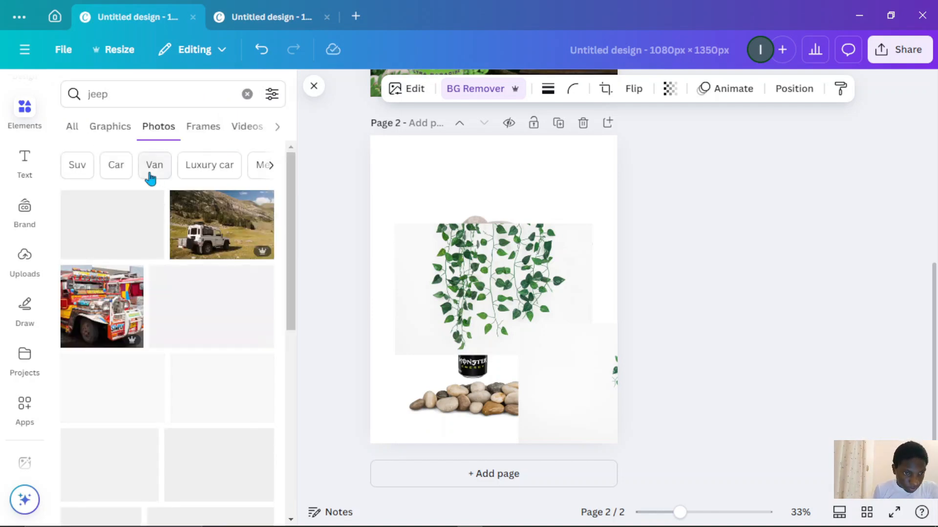
# - Scroll through the jeep photo results to find a suitable vehicle
pyautogui.scroll(-1, 174, 254)
pyautogui.scroll(-4, 174, 254)
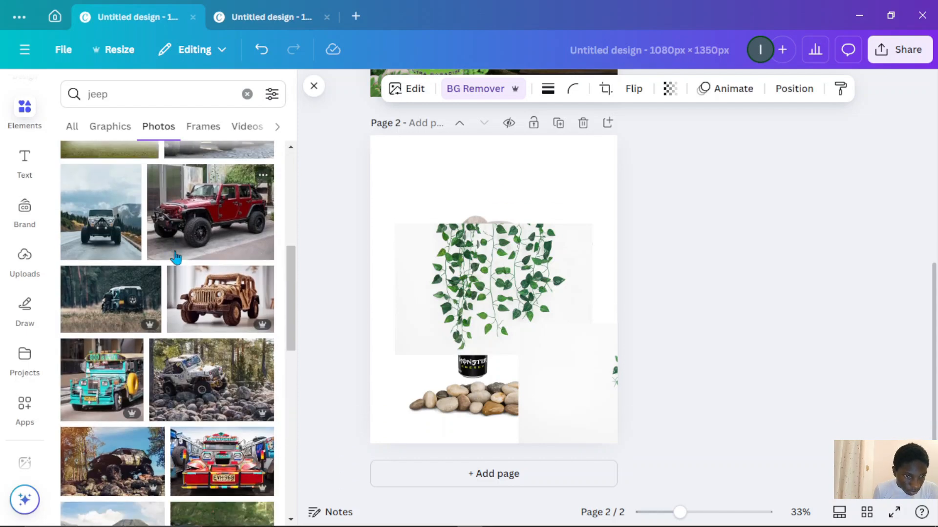
pyautogui.scroll(-3, 176, 257)
pyautogui.scroll(-8, 176, 258)
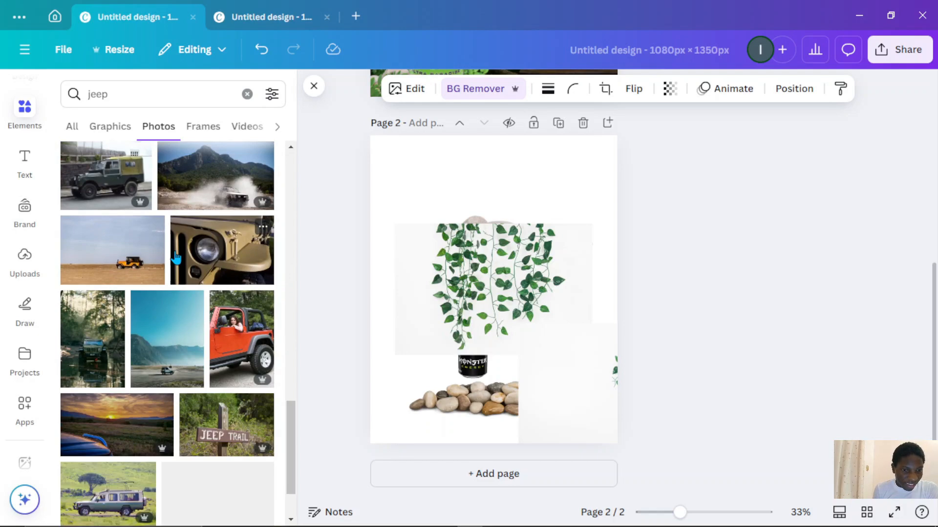
pyautogui.scroll(-4, 176, 258)
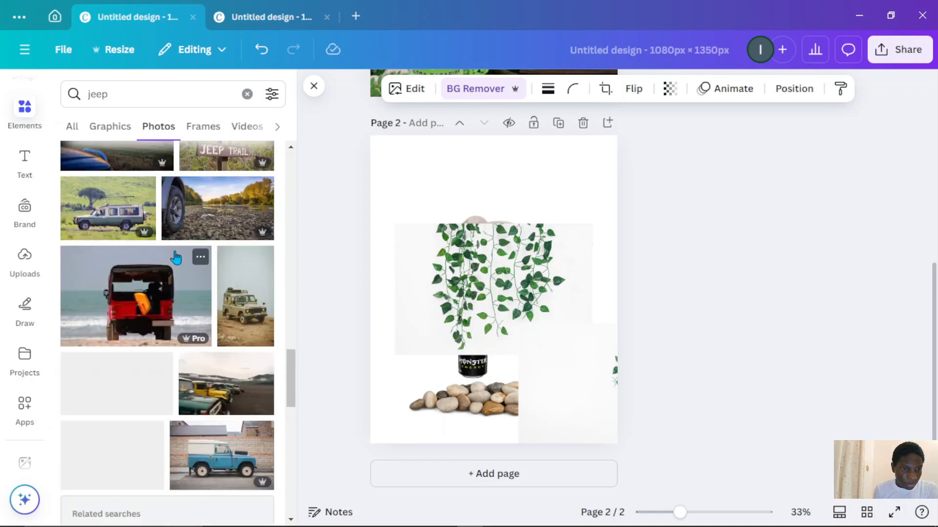
pyautogui.scroll(-1, 177, 258)
pyautogui.scroll(-7, 176, 259)
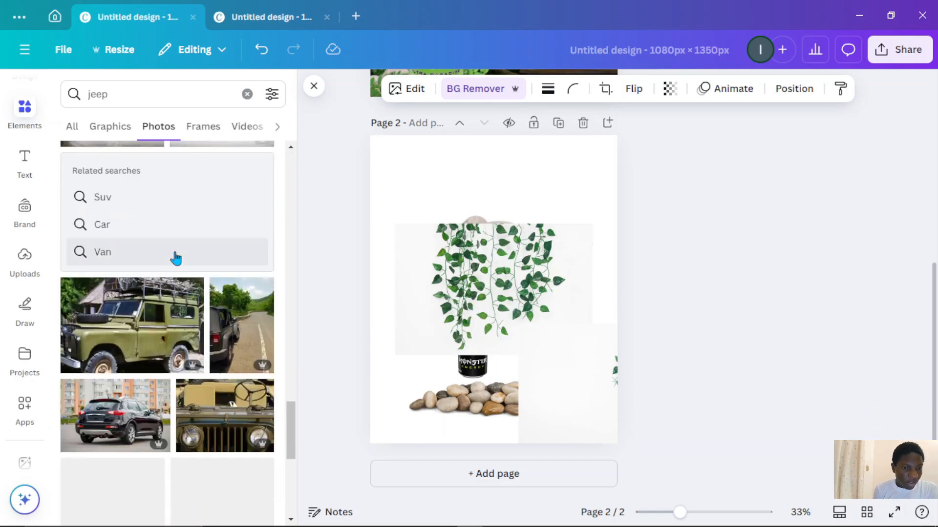
pyautogui.scroll(-3, 176, 259)
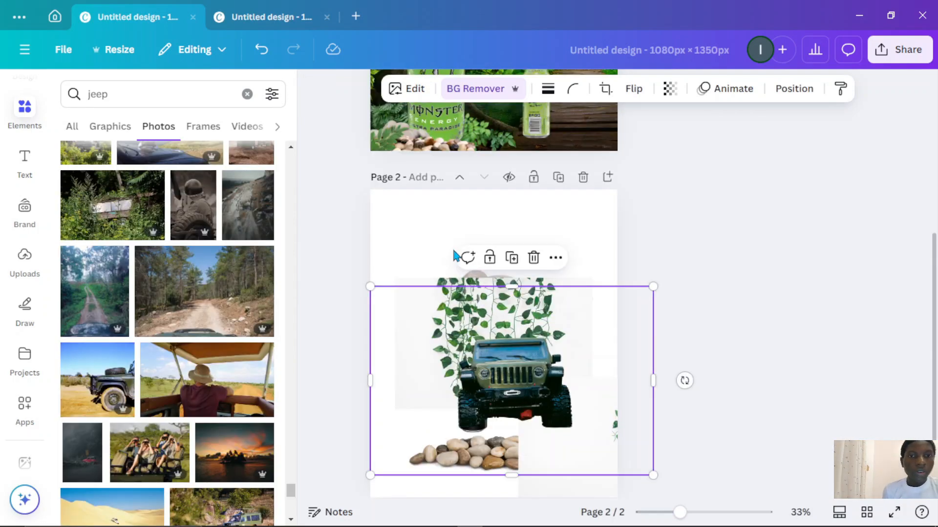
# - Move the jeep photo onto page 1 and reorder its layer to sit just above the jungle background, behind the cans and foliage
pyautogui.moveTo(519, 386); pyautogui.dragTo(519, 239)
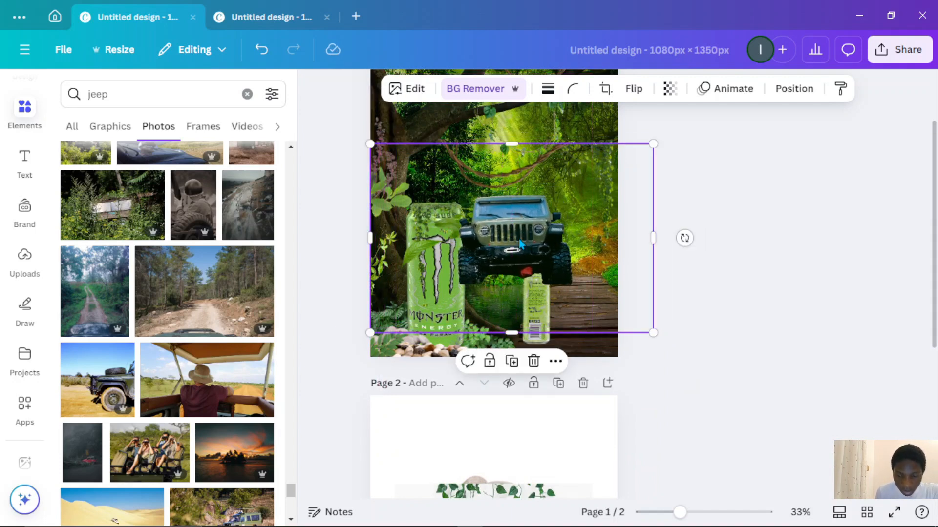
pyautogui.rightClick(549, 244)
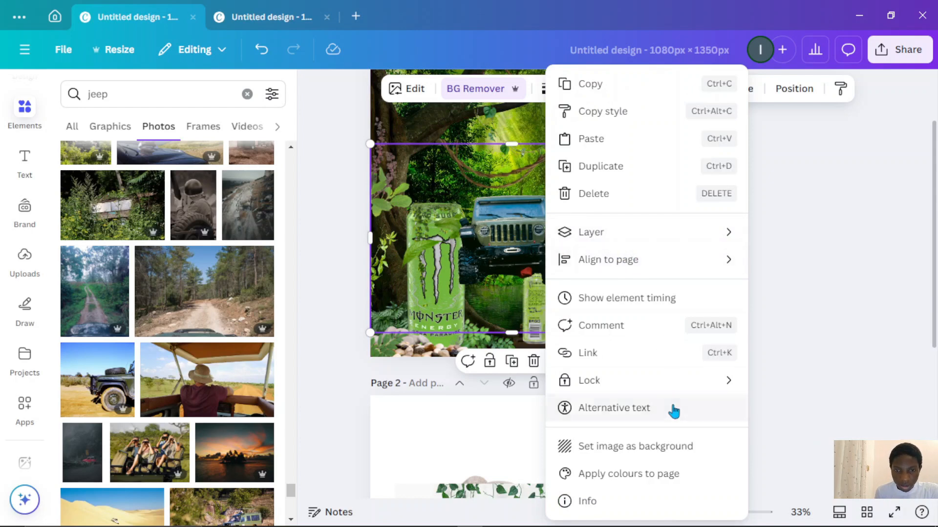
pyautogui.moveTo(688, 242)
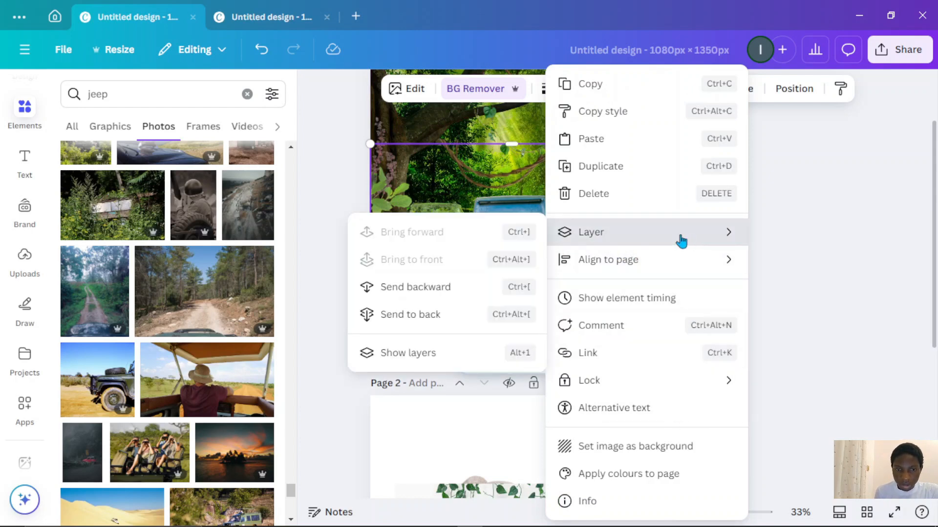
pyautogui.click(443, 355)
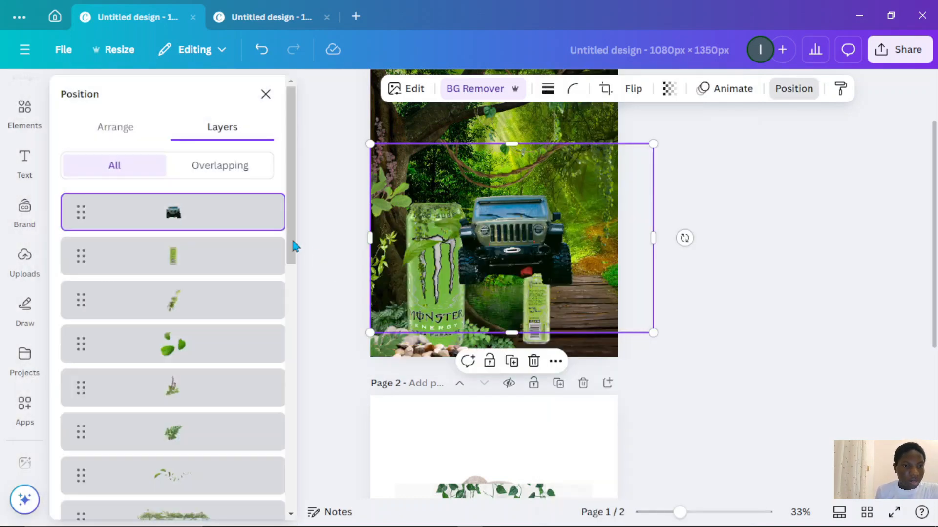
pyautogui.moveTo(218, 221); pyautogui.dragTo(200, 382)
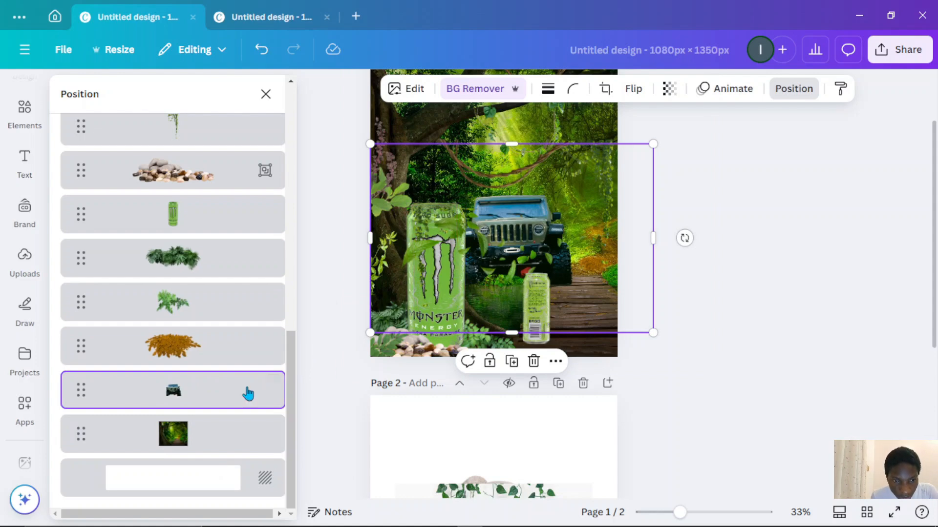
# - Enlarge the jeep slightly and reposition it behind the main can, then close the layers panel
pyautogui.scroll(5, 530, 315)
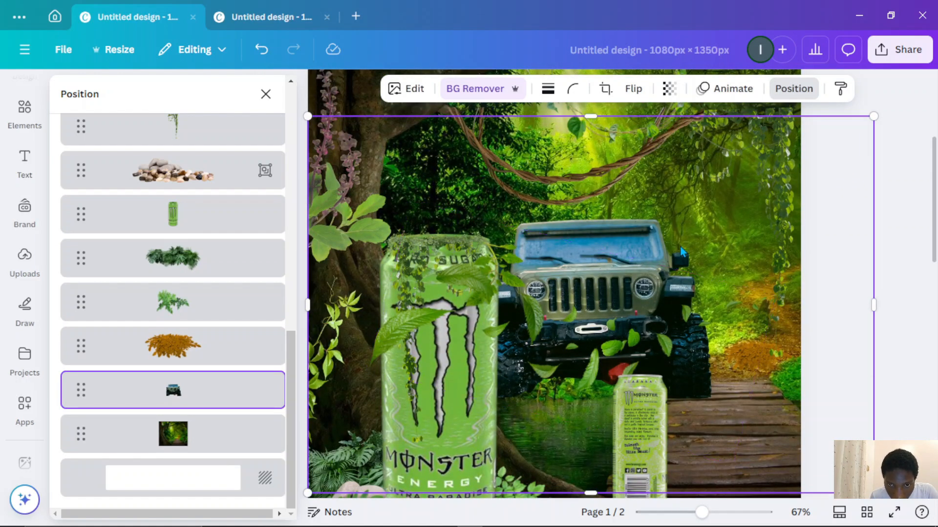
pyautogui.press('Up')
pyautogui.press('Up')
pyautogui.press('Up')
pyautogui.press('Up')
pyautogui.press('Up')
pyautogui.press('Up')
pyautogui.press('Up')
pyautogui.press('Up')
pyautogui.press('Up')
pyautogui.press('Up')
pyautogui.press('Up')
pyautogui.press('Up')
pyautogui.press('Up')
pyautogui.press('Up')
pyautogui.press('Up')
pyautogui.press('Up')
pyautogui.press('Up')
pyautogui.press('Up')
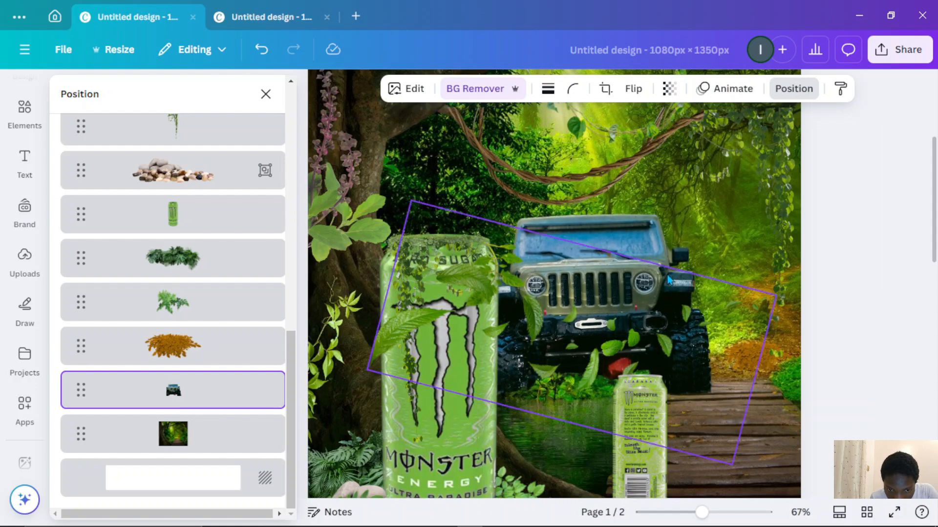
pyautogui.press('Down')
pyautogui.press('Down')
pyautogui.press('Down')
pyautogui.press('Down')
pyautogui.press('Down')
pyautogui.press('Down')
pyautogui.press('Down')
pyautogui.press('Down')
pyautogui.press('Down')
pyautogui.press('Down')
pyautogui.press('Down')
pyautogui.press('Down')
pyautogui.press('Down')
pyautogui.press('Down')
pyautogui.press('Down')
pyautogui.press('Down')
pyautogui.press('Down')
pyautogui.press('Down')
pyautogui.press('Down')
pyautogui.press('Down')
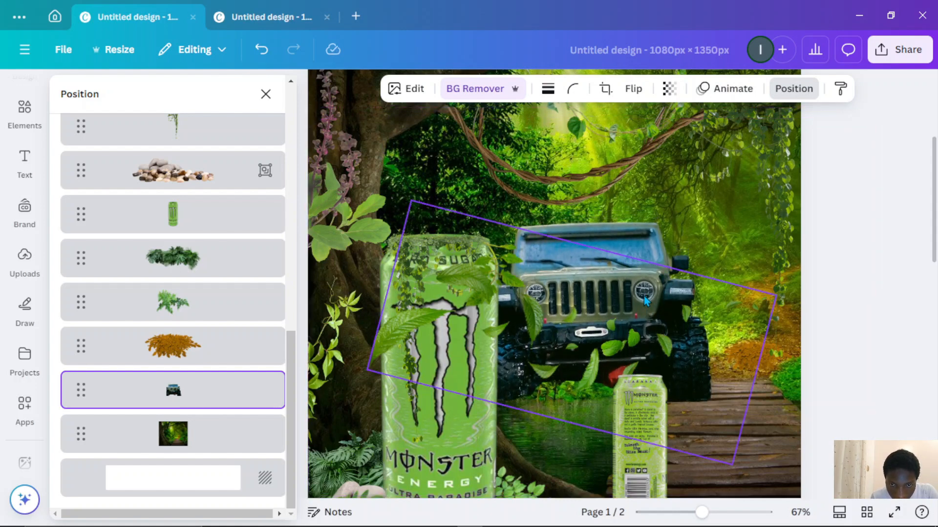
pyautogui.moveTo(655, 258)
pyautogui.mouseDown()
pyautogui.moveTo(643, 264)
pyautogui.moveTo(643, 256)
pyautogui.mouseUp()
pyautogui.moveTo(863, 121); pyautogui.dragTo(911, 90)
pyautogui.moveTo(748, 227); pyautogui.dragTo(737, 227)
pyautogui.moveTo(642, 235); pyautogui.dragTo(627, 231)
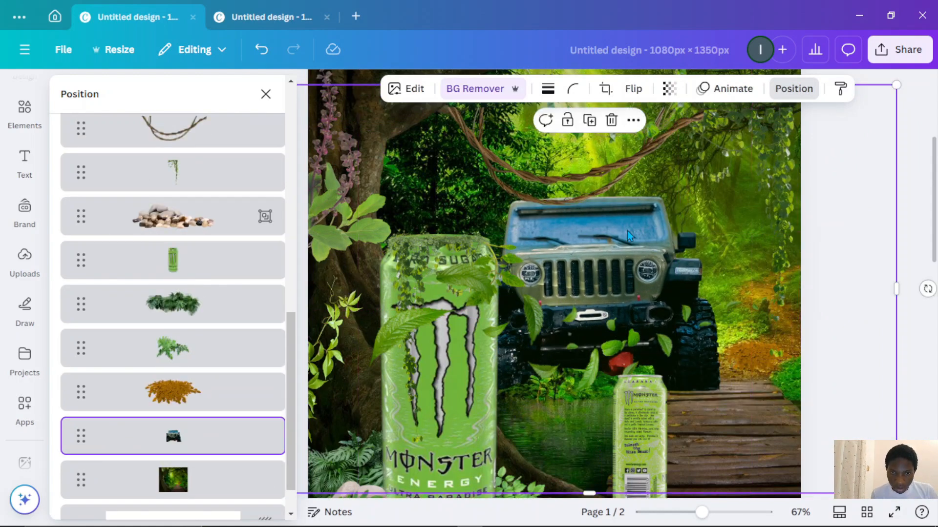
pyautogui.keyDown('ctrl'); pyautogui.scroll(-3, 656, 250); pyautogui.keyUp('ctrl')
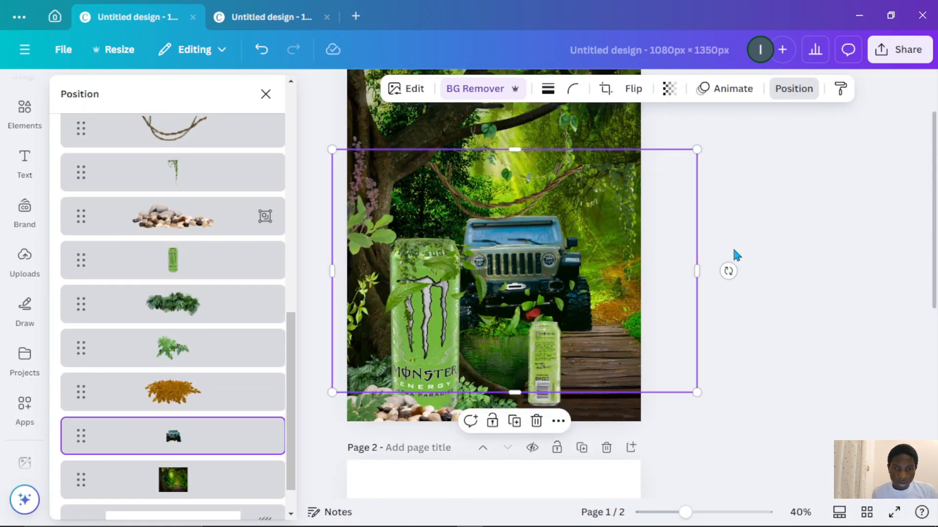
pyautogui.click(266, 94)
# - Move the small can up and to the right onto the walkway beside the jeep, resizing it slightly
pyautogui.scroll(-1, 687, 311)
pyautogui.click(739, 311)
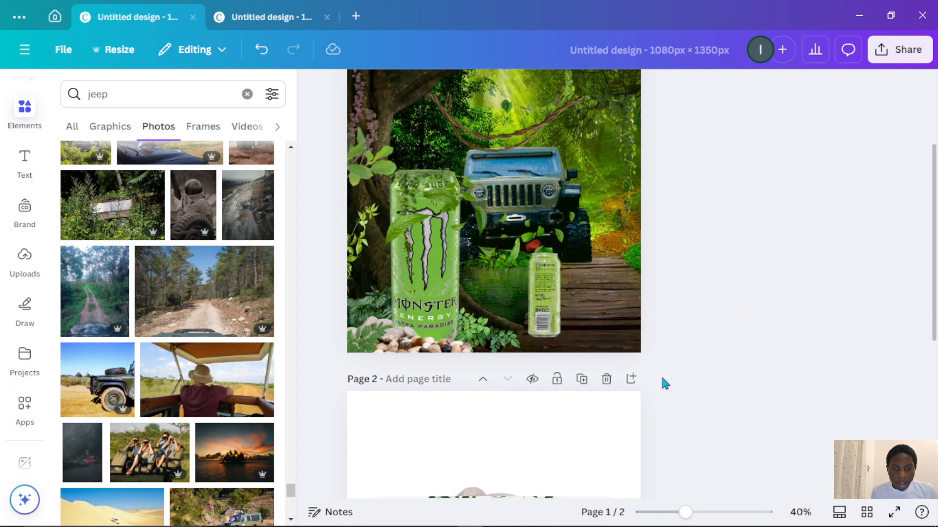
pyautogui.click(557, 321)
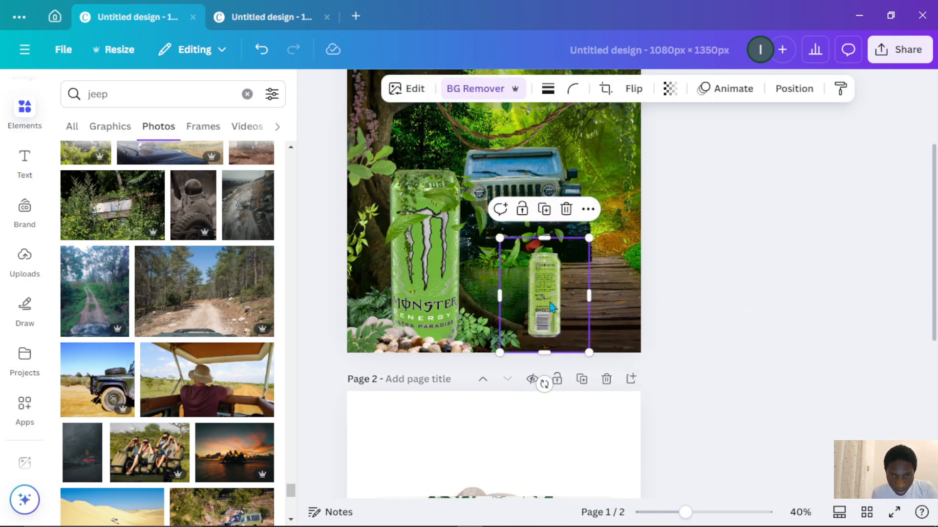
pyautogui.moveTo(551, 307); pyautogui.dragTo(589, 259)
pyautogui.moveTo(635, 191); pyautogui.dragTo(638, 189)
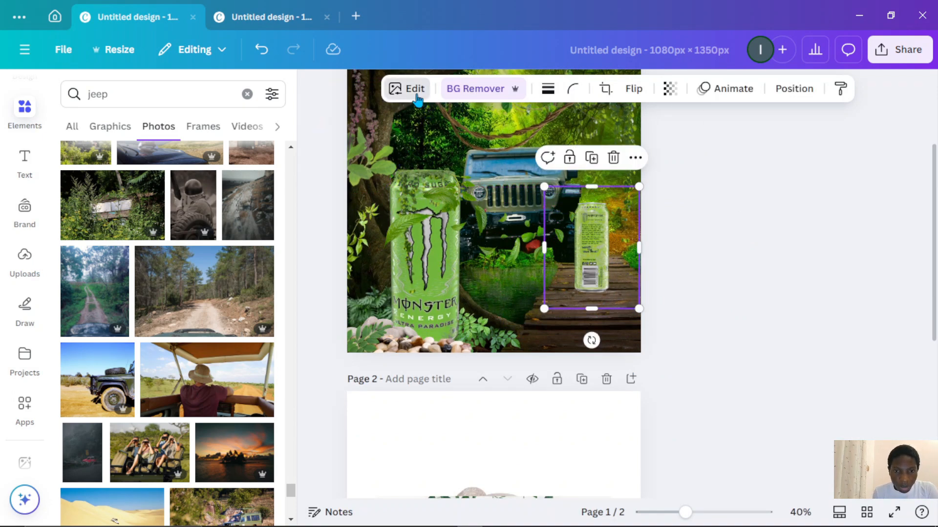
# - Adjust the small can's highlights to -53, shadows to -41 and contrast to 10, and tilt it about 2°
pyautogui.click(197, 128)
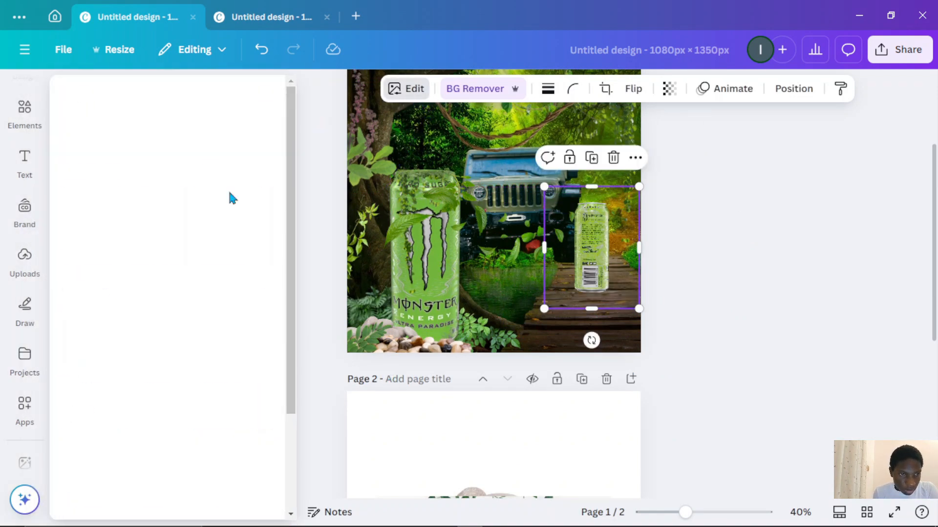
pyautogui.scroll(-4, 190, 324)
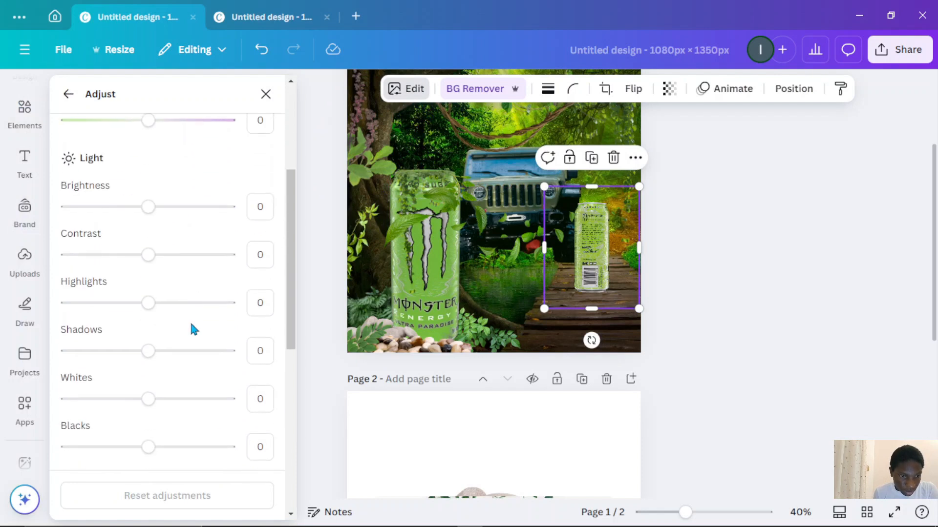
pyautogui.moveTo(147, 307); pyautogui.dragTo(105, 306)
pyautogui.moveTo(148, 352); pyautogui.dragTo(115, 352)
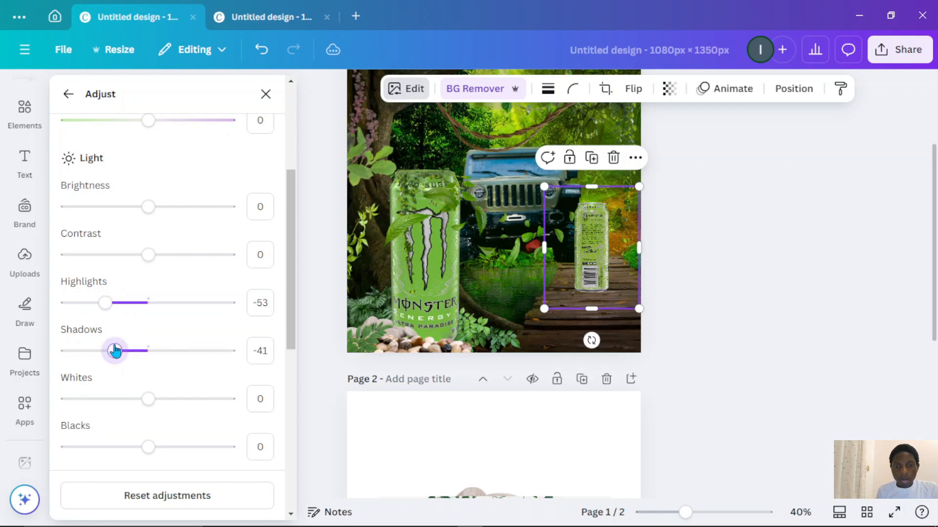
pyautogui.scroll(-2, 123, 346)
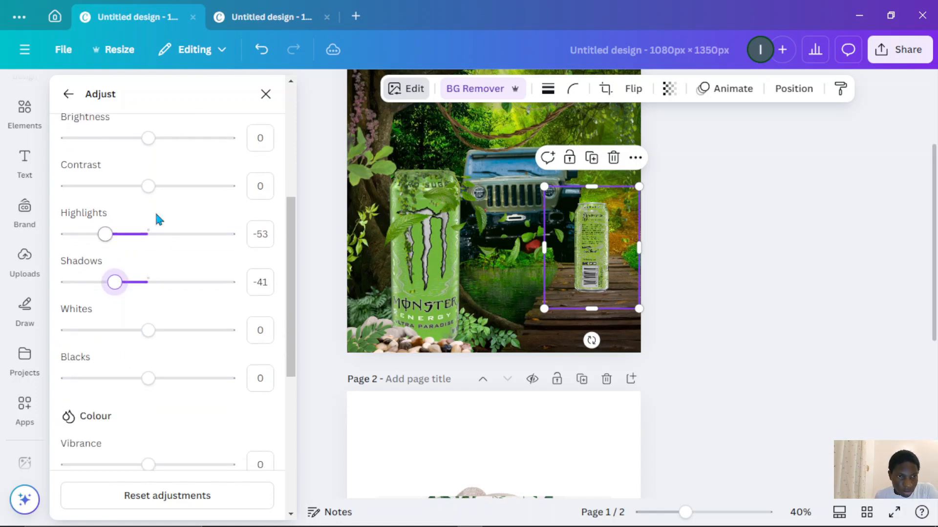
pyautogui.moveTo(149, 187)
pyautogui.mouseDown()
pyautogui.moveTo(180, 190)
pyautogui.moveTo(157, 193)
pyautogui.mouseUp()
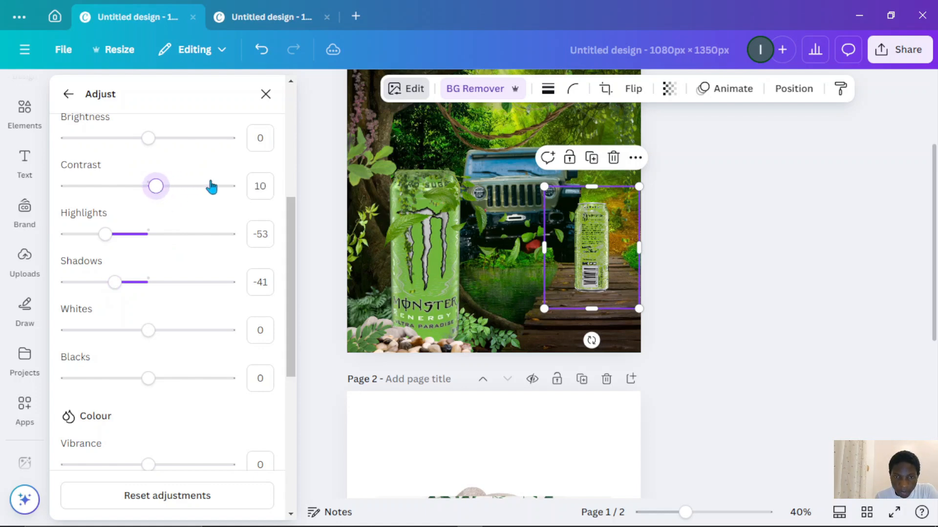
pyautogui.click(68, 94)
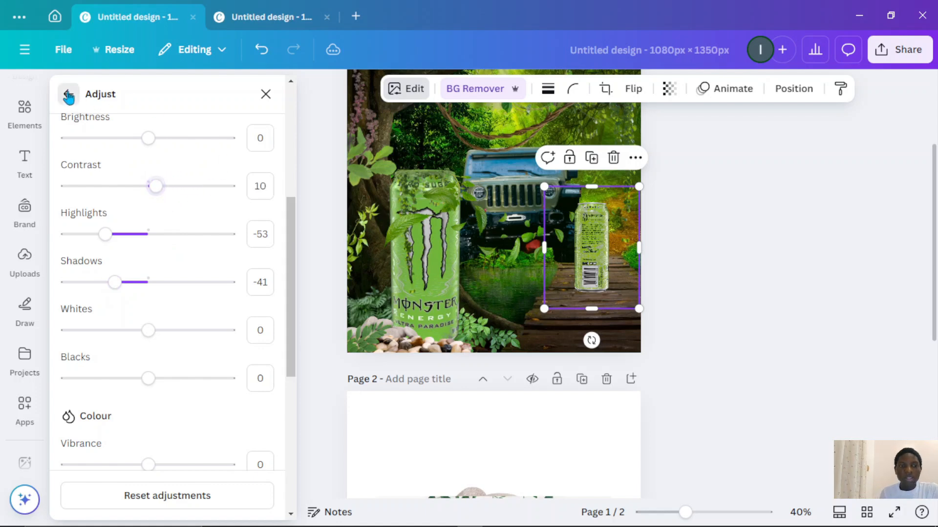
pyautogui.click(708, 195)
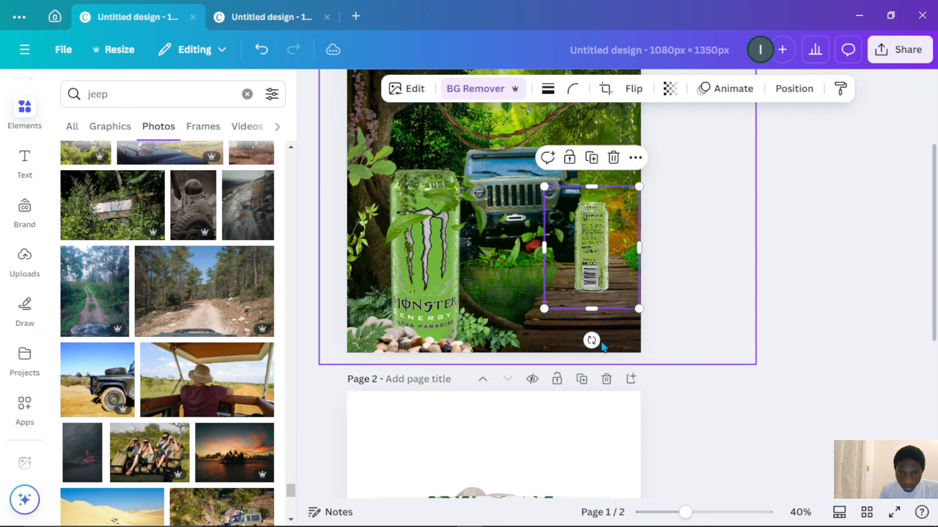
pyautogui.moveTo(593, 340); pyautogui.dragTo(598, 344)
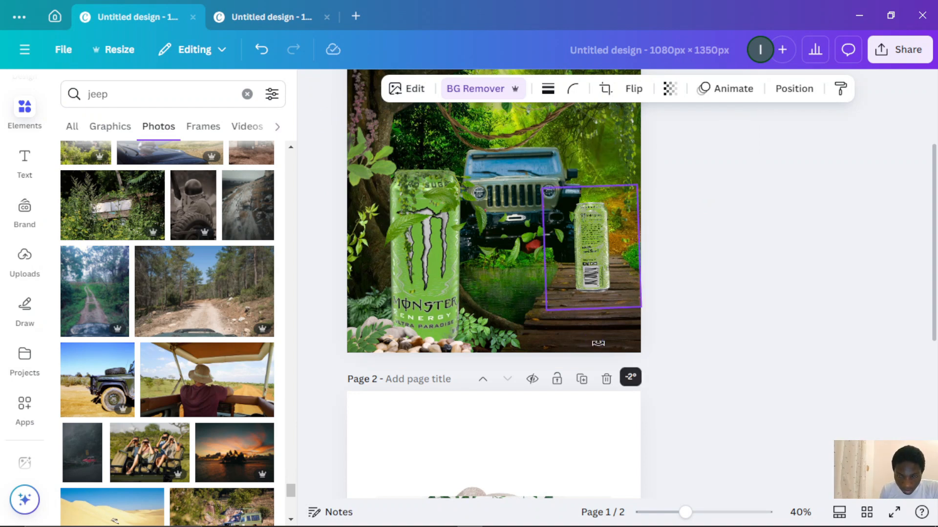
# - Bring the rocks from page 2 onto page 1, shrink them and place them at the base of the small can
pyautogui.scroll(-5, 608, 367)
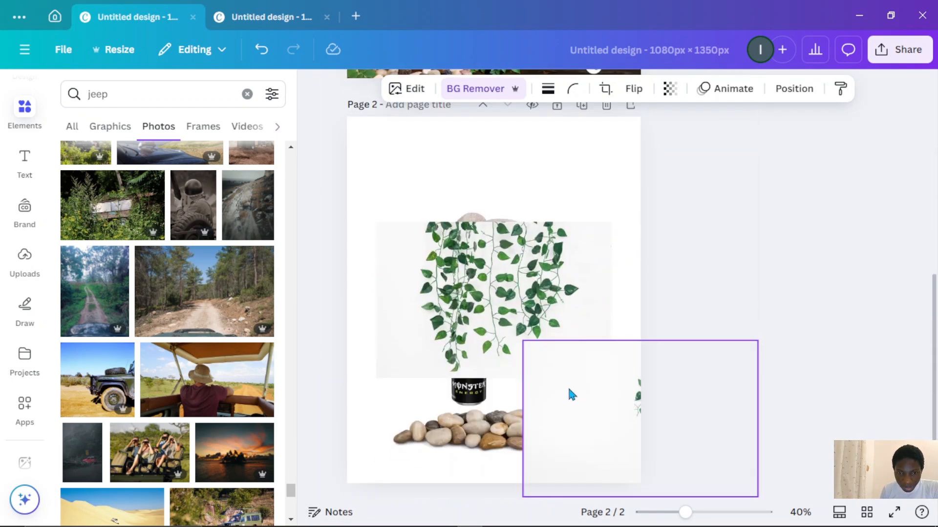
pyautogui.scroll(-2, 572, 395)
pyautogui.click(485, 403)
pyautogui.moveTo(484, 403); pyautogui.dragTo(506, 275)
pyautogui.scroll(5, 504, 274)
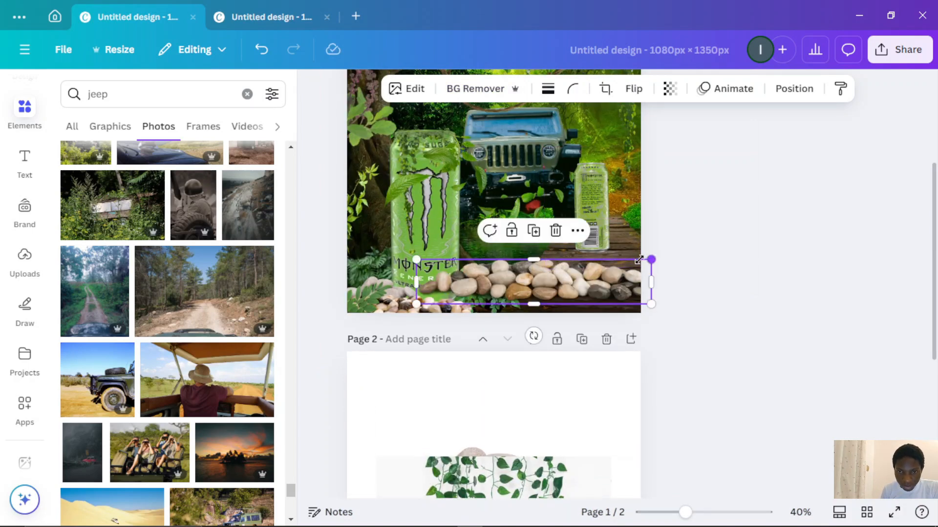
pyautogui.moveTo(639, 260); pyautogui.dragTo(476, 291)
pyautogui.moveTo(452, 336); pyautogui.dragTo(592, 293)
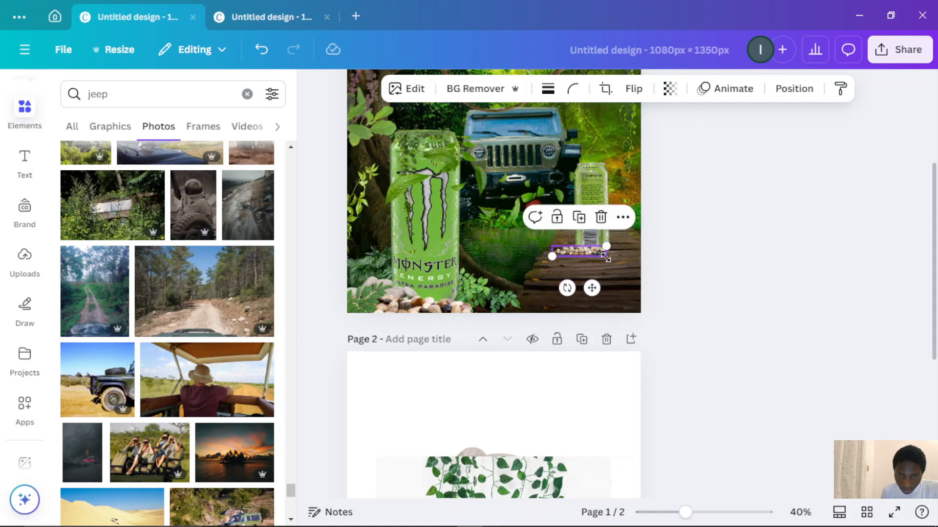
pyautogui.moveTo(605, 249); pyautogui.dragTo(628, 243)
pyautogui.click(701, 253)
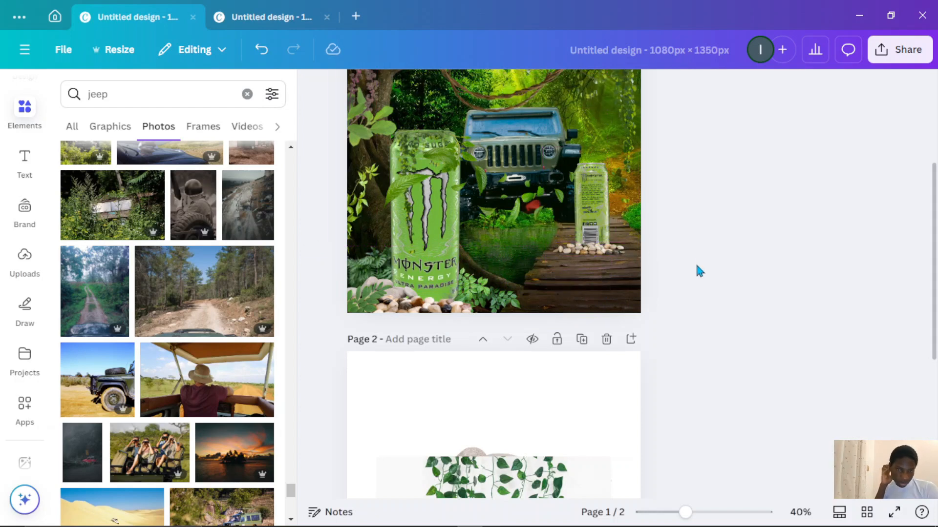
# - Adjust the hanging vines in the flyer's top-left corner, setting their green colour's hue to -10 and saturation to 0
pyautogui.scroll(3, 698, 271)
pyautogui.click(469, 186)
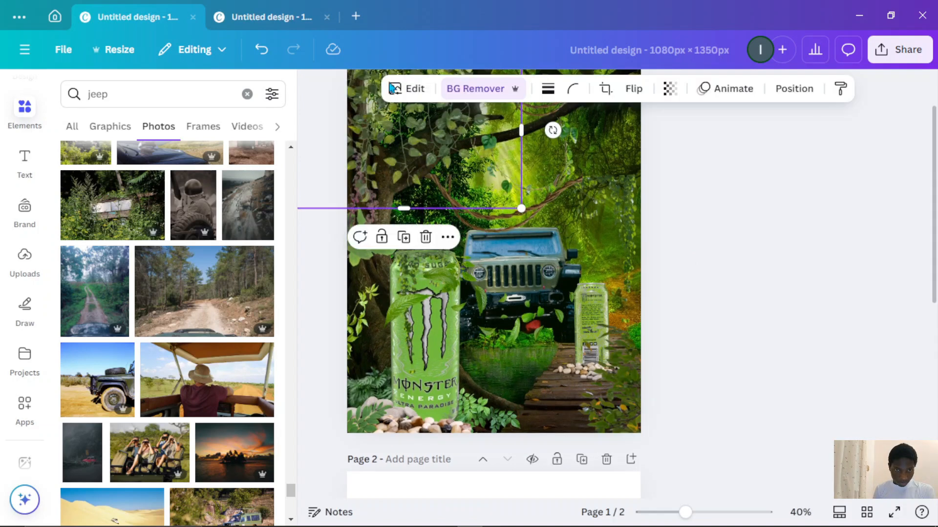
pyautogui.click(402, 91)
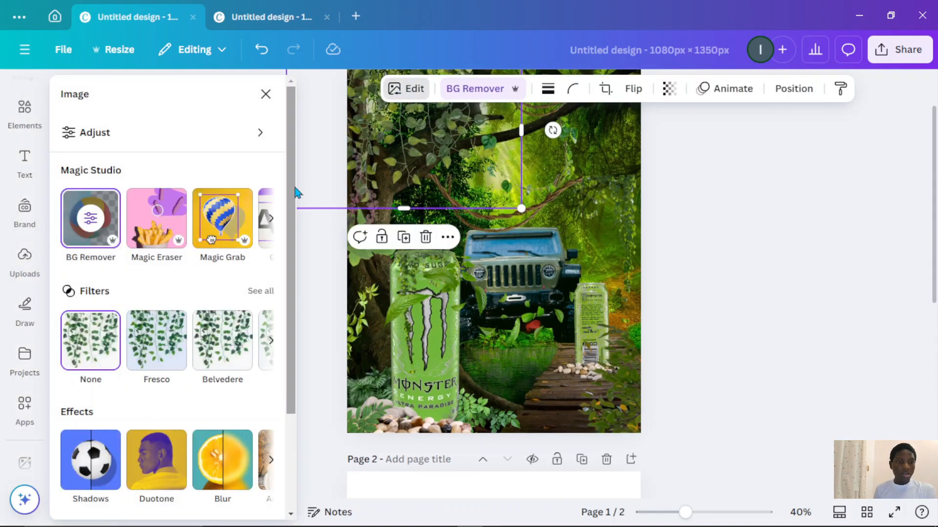
pyautogui.click(240, 139)
pyautogui.scroll(2, 429, 164)
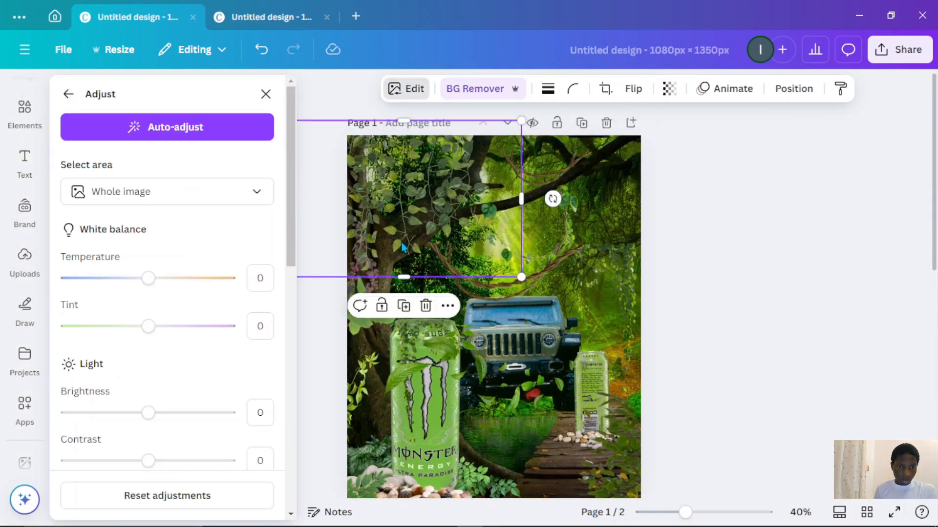
pyautogui.scroll(-2, 177, 335)
pyautogui.moveTo(148, 211); pyautogui.dragTo(170, 213)
pyautogui.scroll(-10, 229, 322)
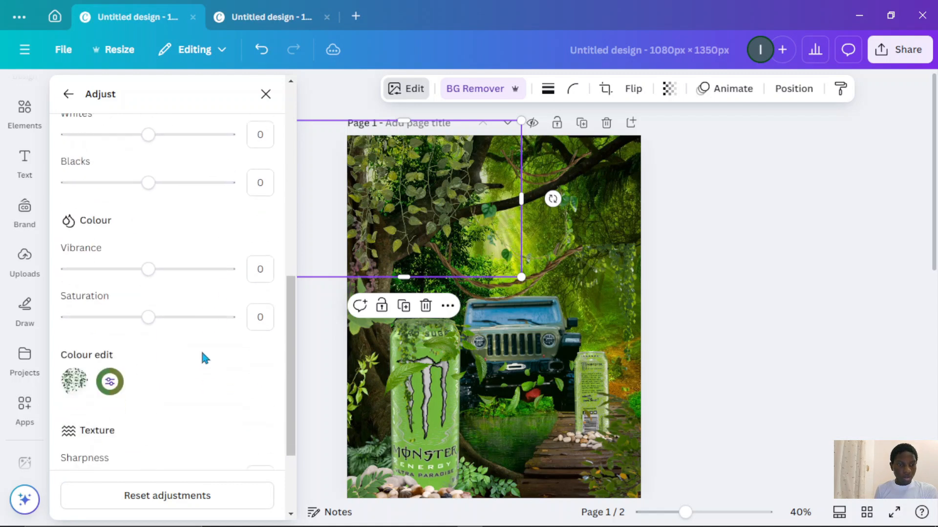
pyautogui.click(109, 303)
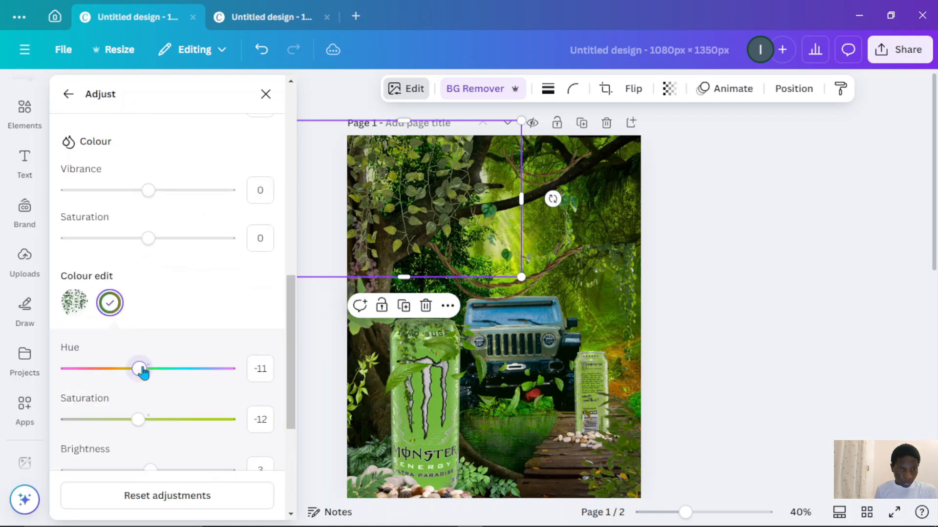
pyautogui.moveTo(142, 369)
pyautogui.mouseDown()
pyautogui.moveTo(168, 371)
pyautogui.moveTo(141, 374)
pyautogui.mouseUp()
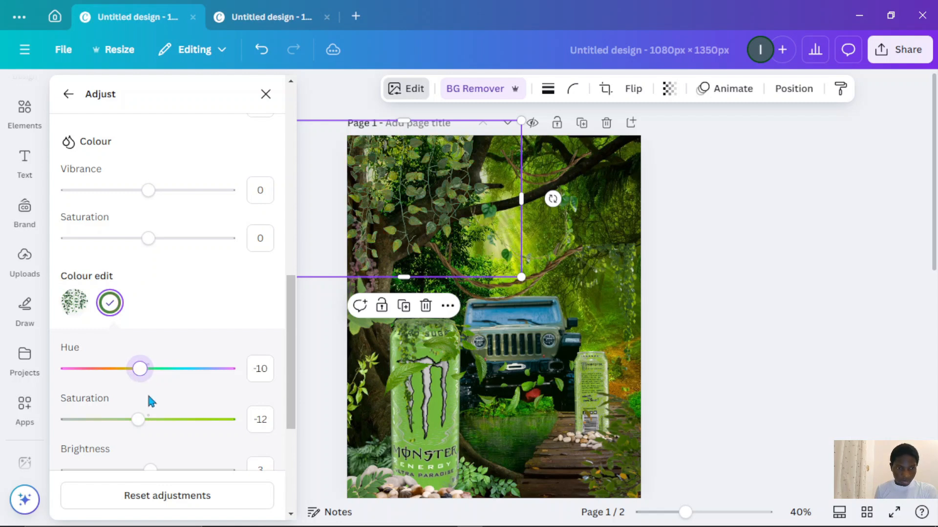
pyautogui.moveTo(139, 419); pyautogui.dragTo(150, 424)
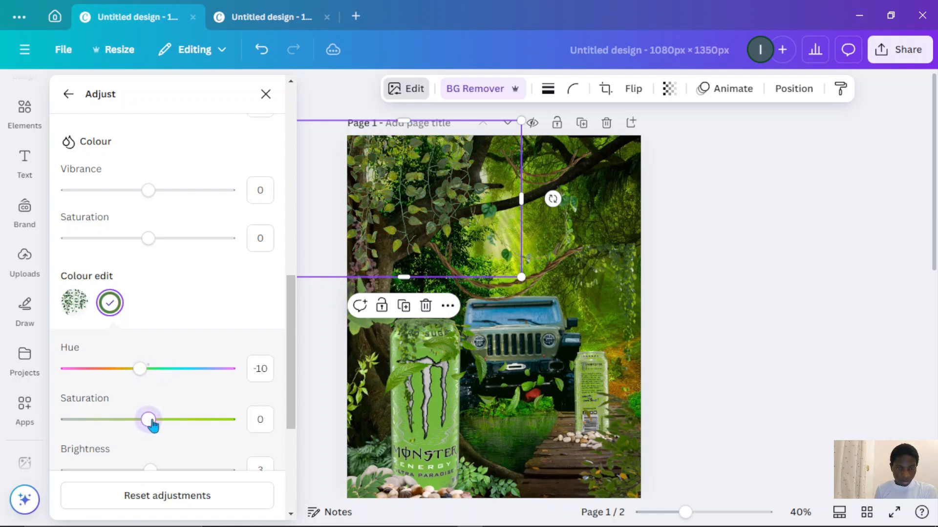
pyautogui.scroll(-3, 651, 305)
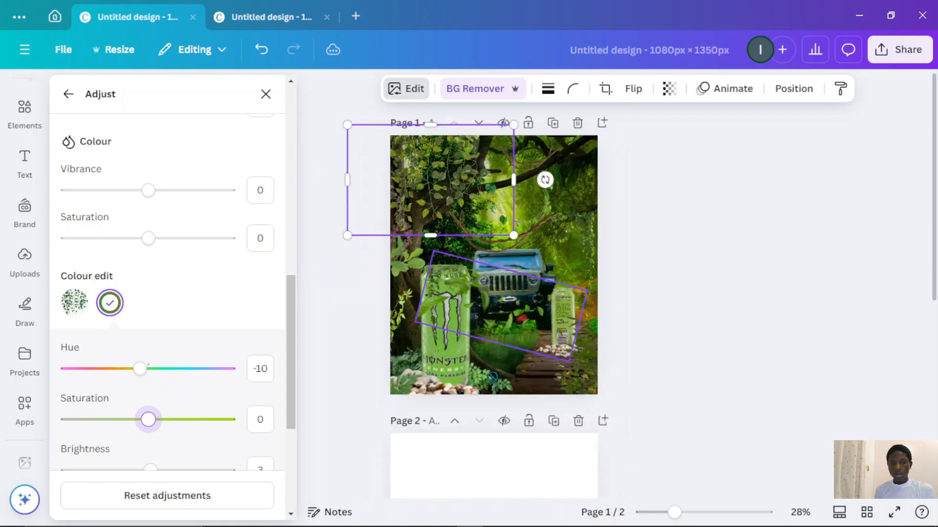
pyautogui.click(674, 300)
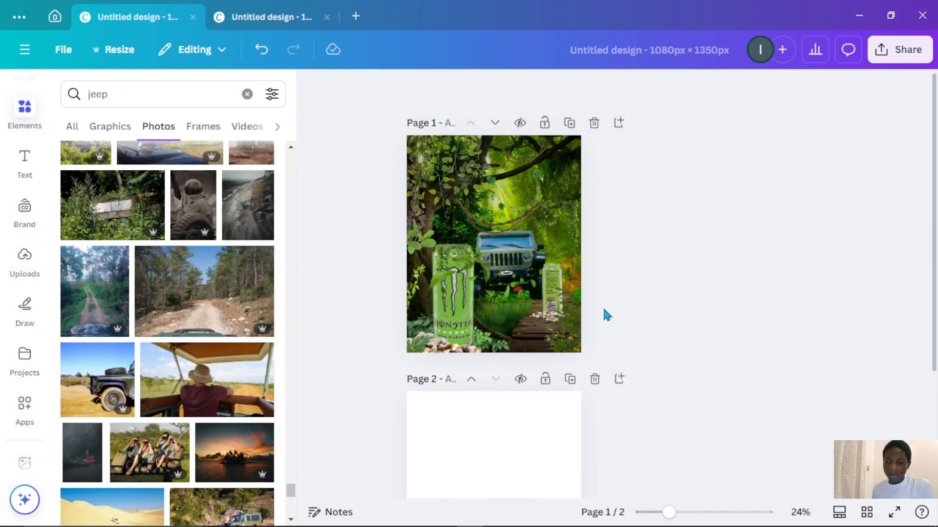
# - Apply a whole-image blur to the jeep at intensity 20
pyautogui.scroll(2, 602, 306)
pyautogui.click(543, 181)
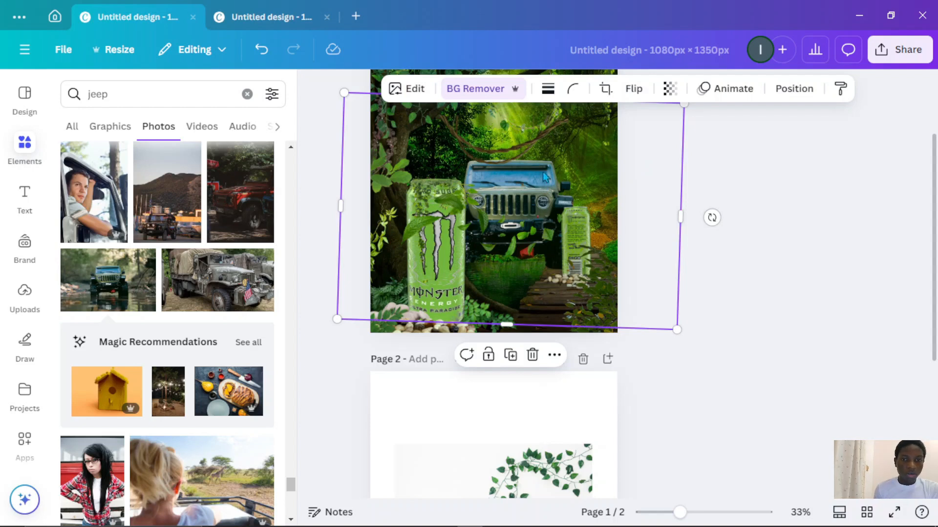
pyautogui.click(406, 89)
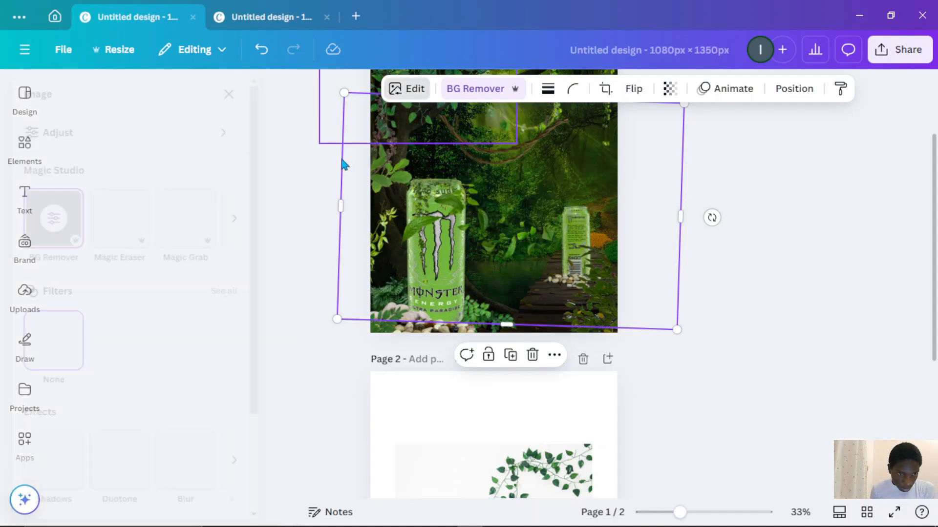
pyautogui.scroll(-2, 176, 335)
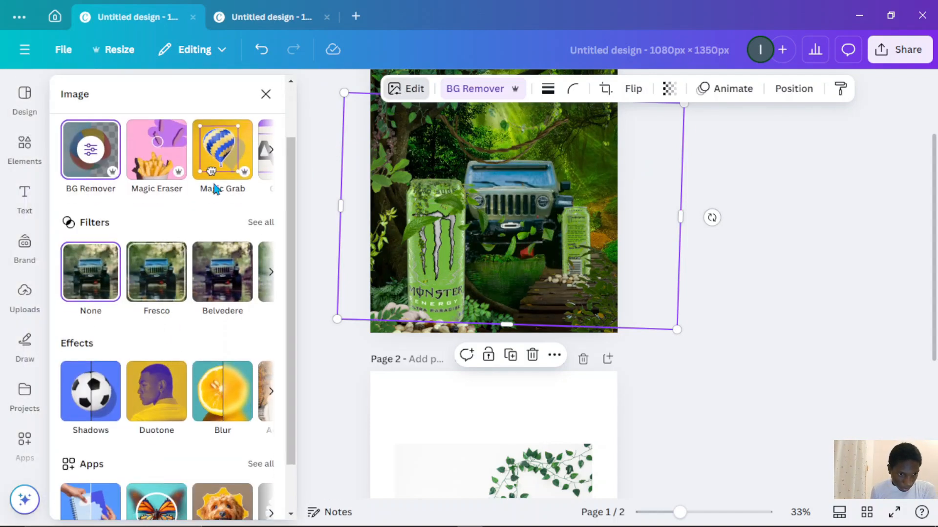
pyautogui.click(222, 391)
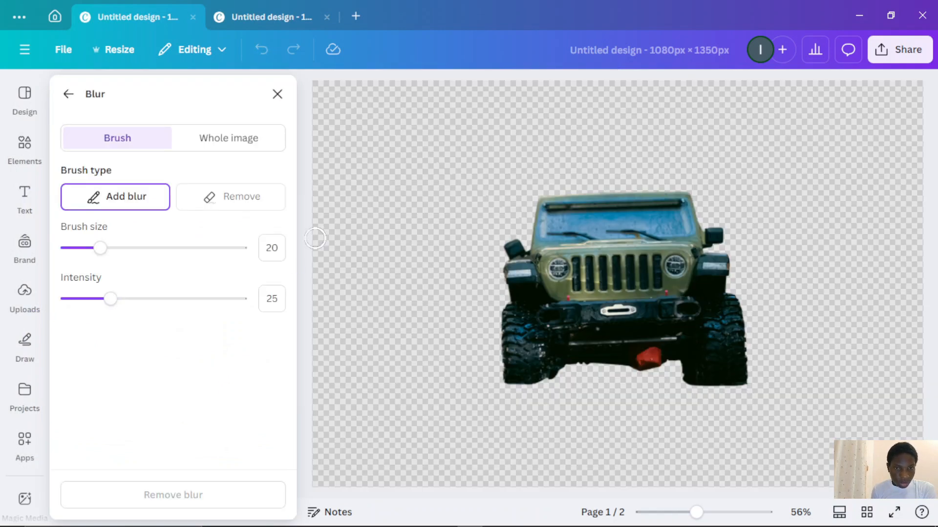
pyautogui.click(219, 146)
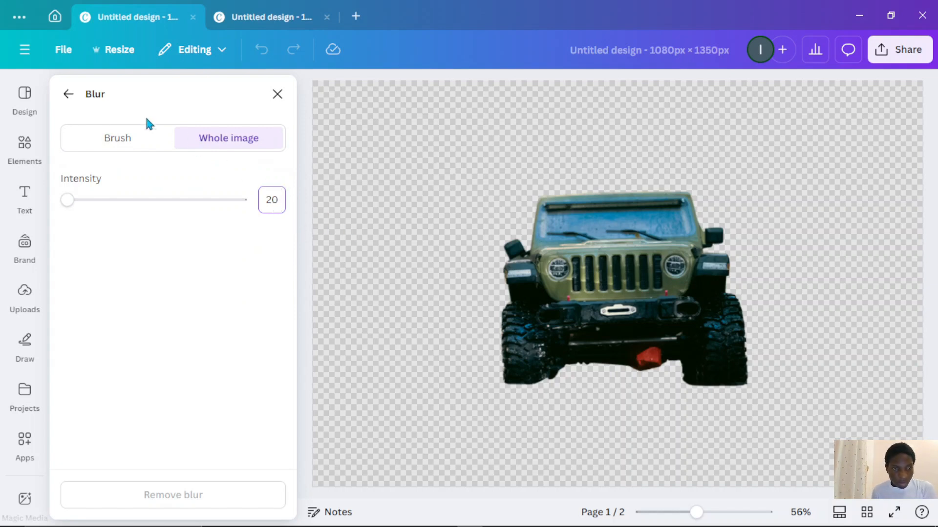
pyautogui.press('Return')
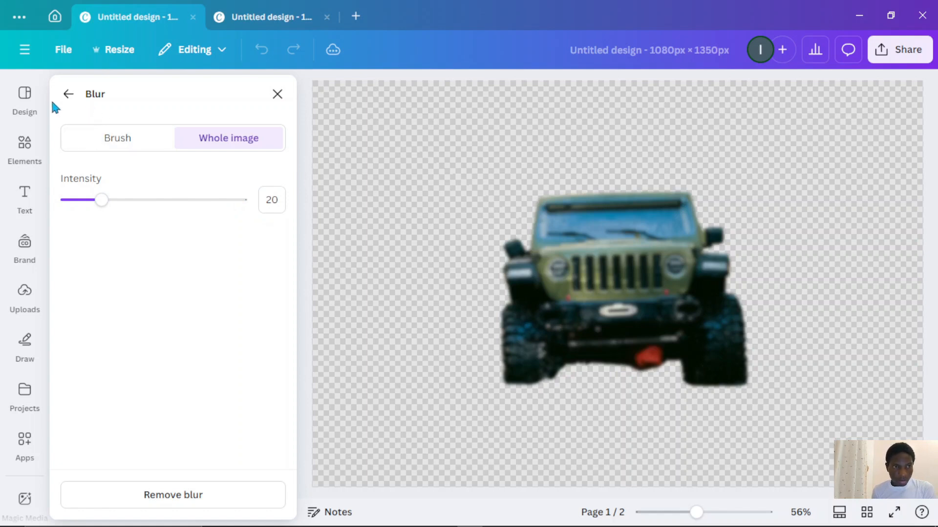
pyautogui.click(68, 94)
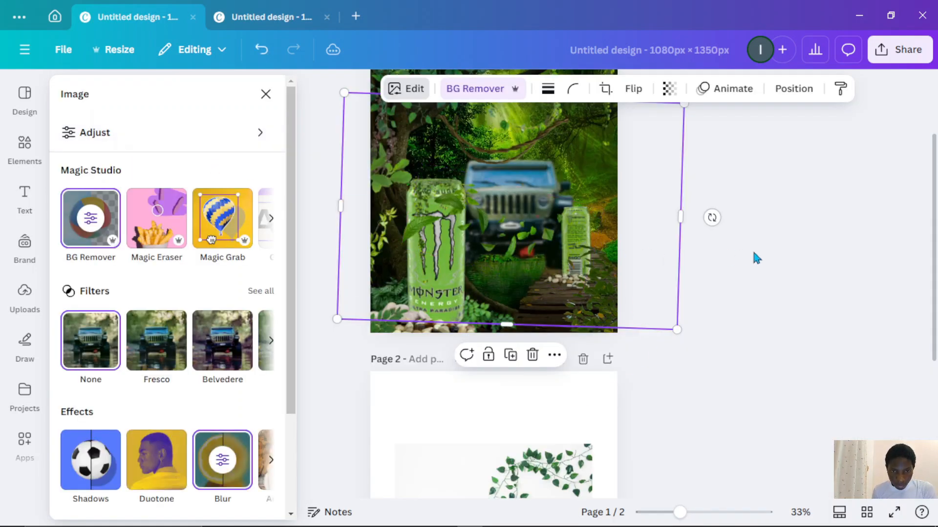
# - Apply a whole-image blur to the small can beside the jeep at intensity 12
pyautogui.click(710, 267)
pyautogui.click(582, 238)
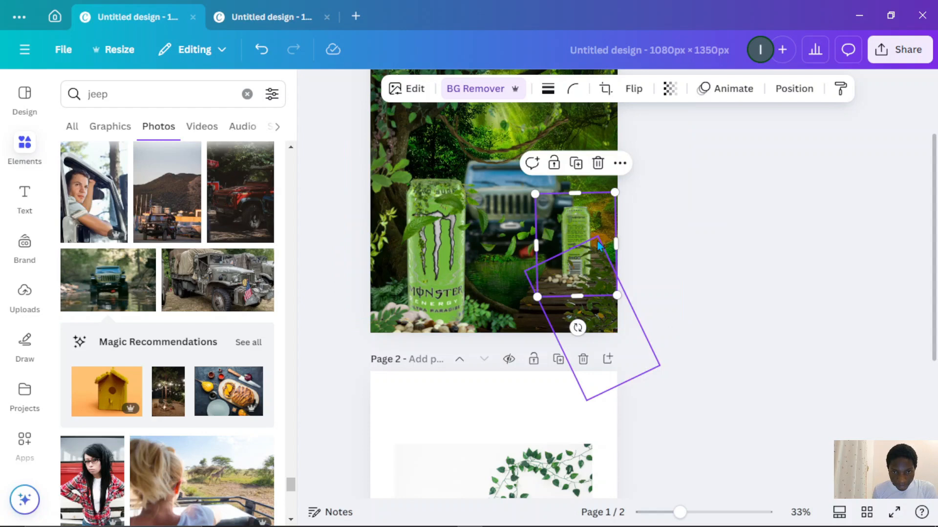
pyautogui.click(421, 92)
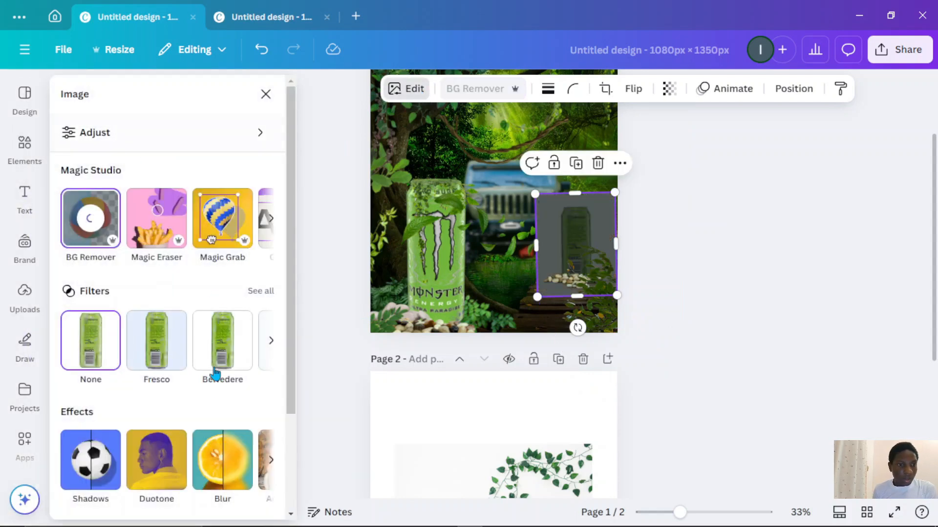
pyautogui.click(222, 459)
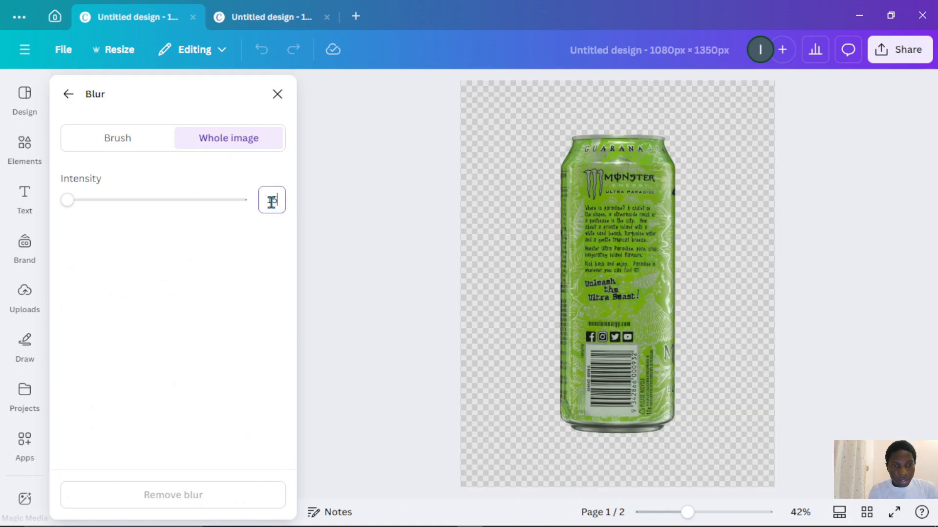
pyautogui.press('Return')
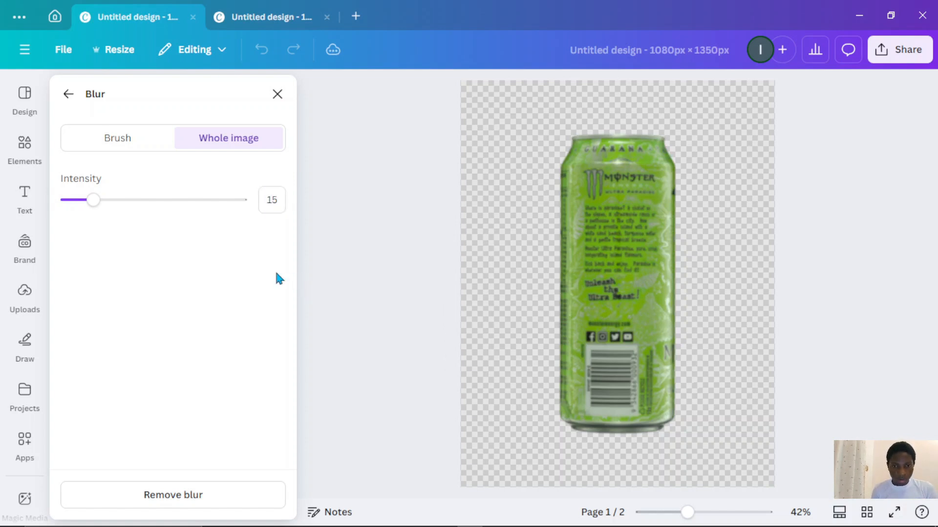
pyautogui.doubleClick(279, 200)
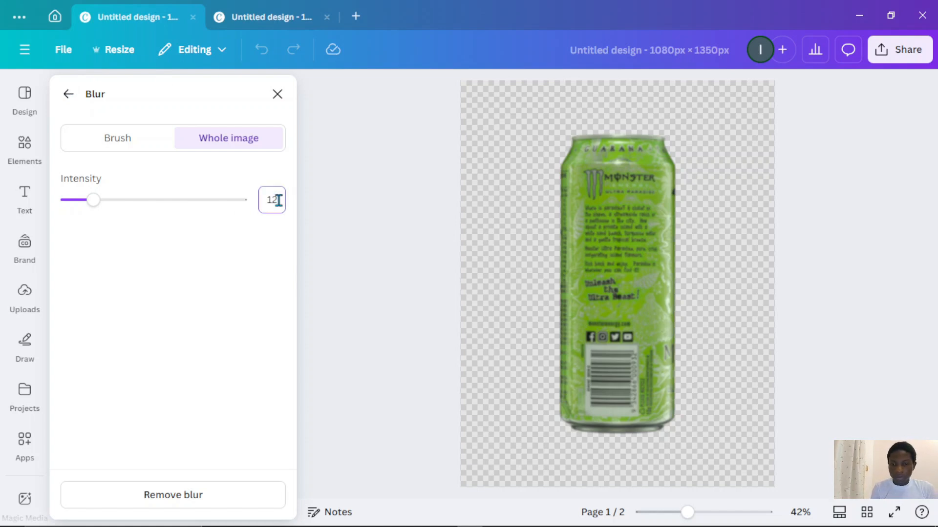
pyautogui.click(67, 93)
pyautogui.click(723, 237)
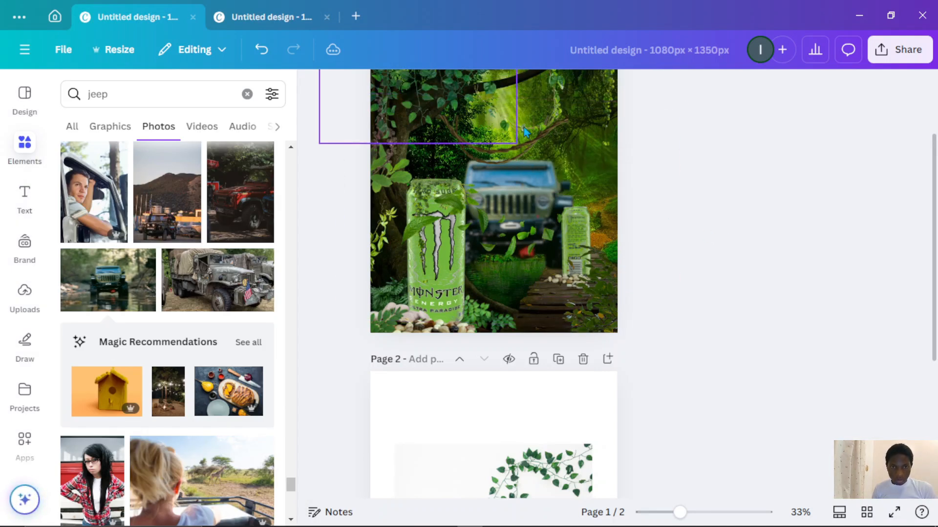
# - Apply a whole-image blur to the jungle background photo
pyautogui.scroll(3, 622, 154)
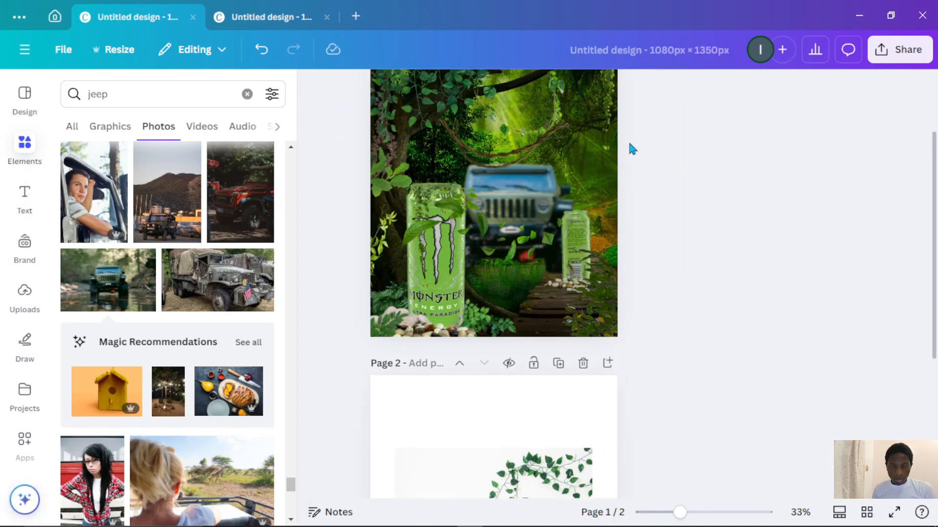
pyautogui.click(618, 174)
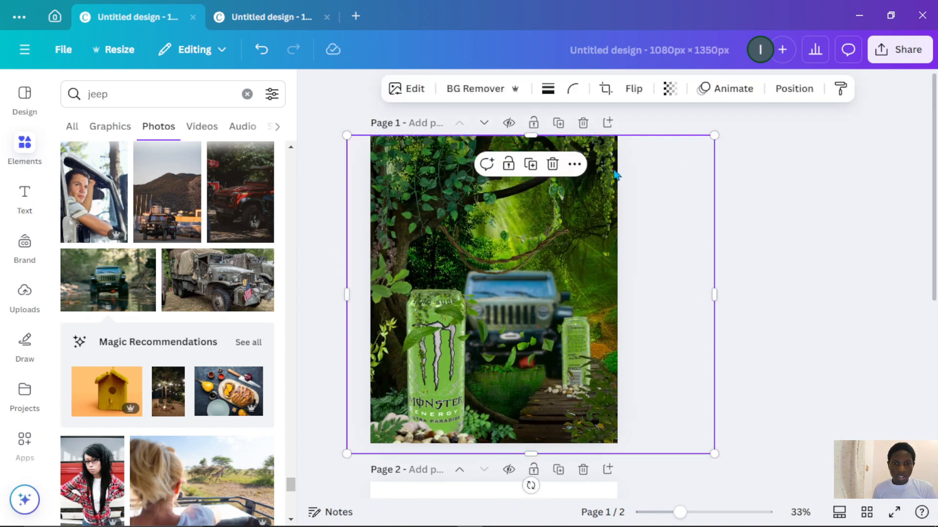
pyautogui.click(406, 88)
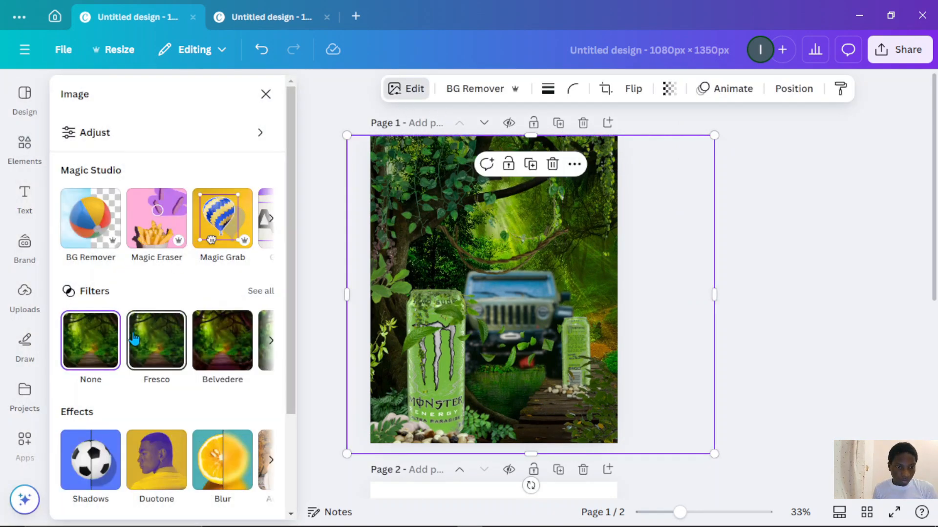
pyautogui.scroll(-2, 161, 317)
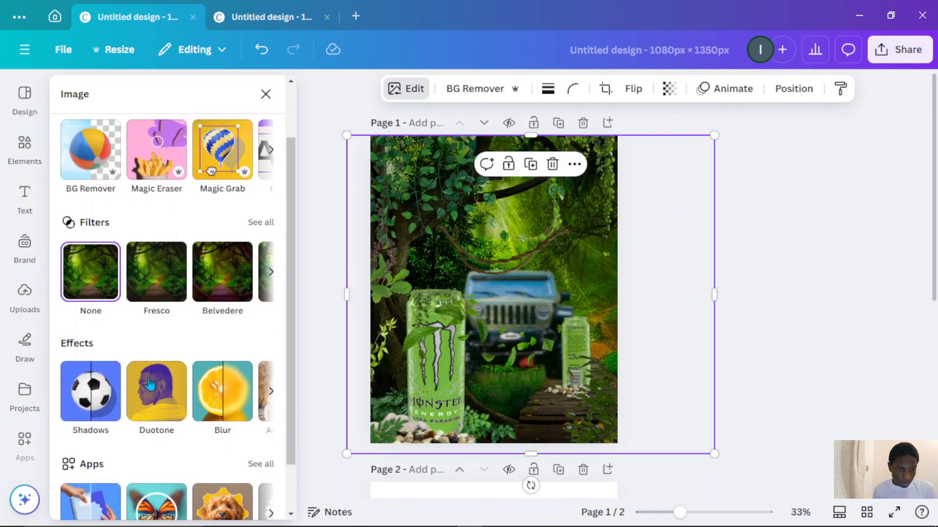
pyautogui.click(213, 391)
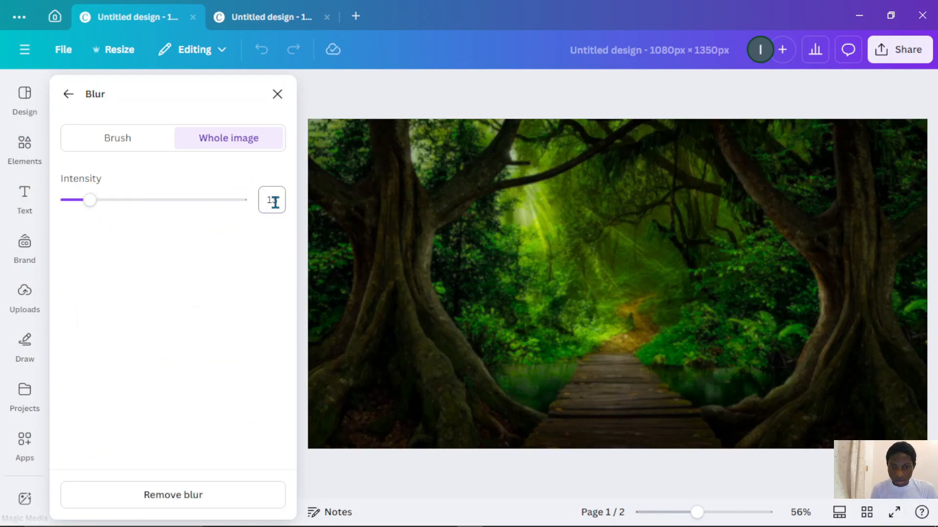
pyautogui.click(65, 95)
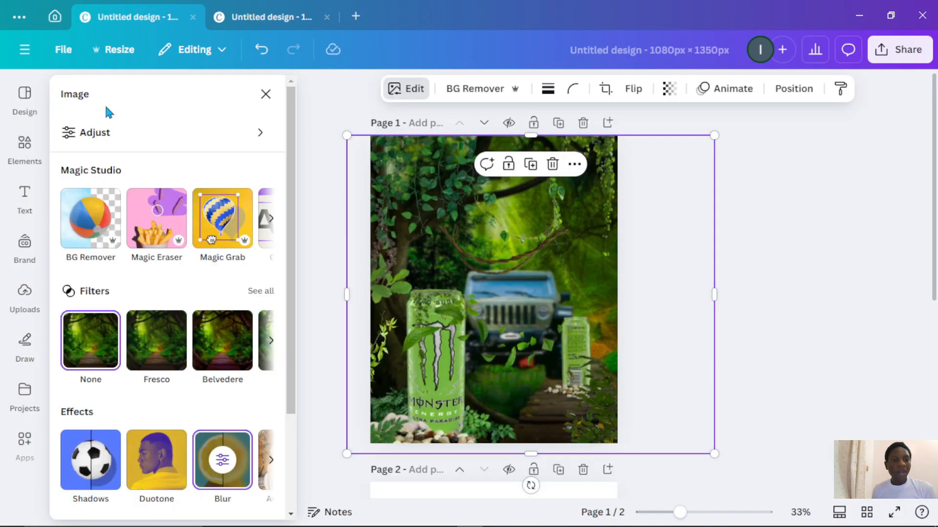
pyautogui.click(744, 293)
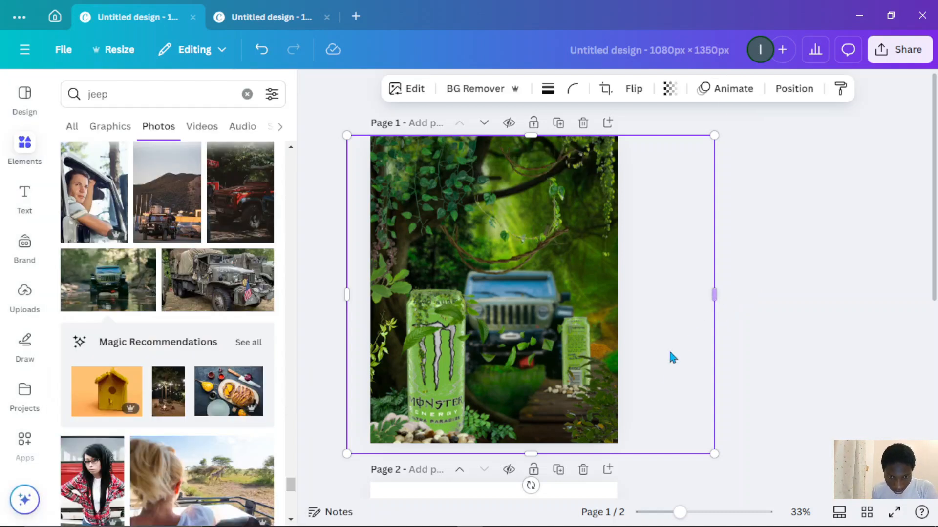
pyautogui.click(591, 409)
pyautogui.click(759, 334)
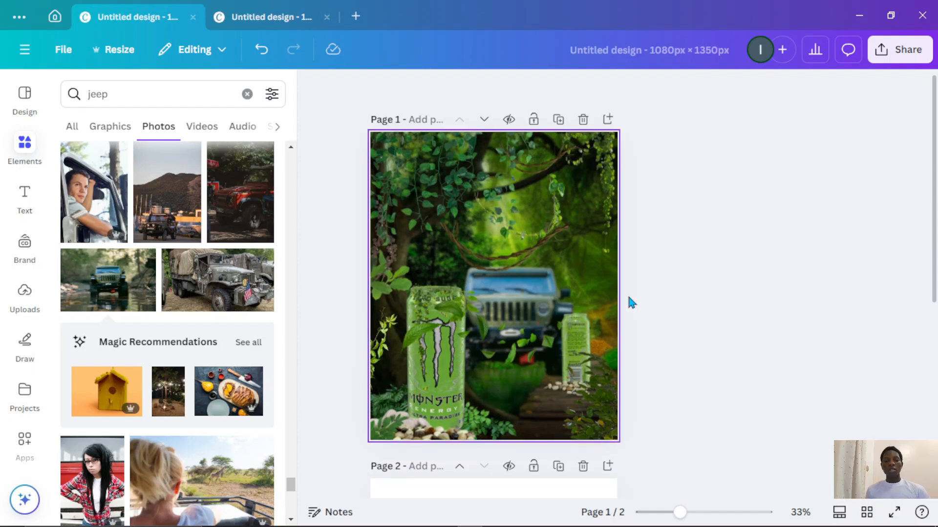
# - Add a text box reading "MONSTER ENERGY", widen it to one line and place it over the lower middle of the flyer
pyautogui.press('t')
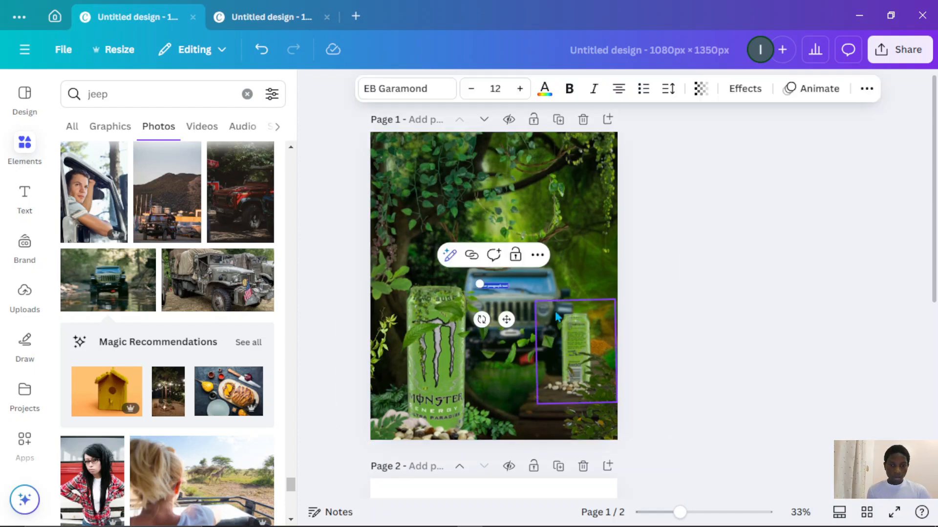
pyautogui.moveTo(477, 285); pyautogui.dragTo(370, 267)
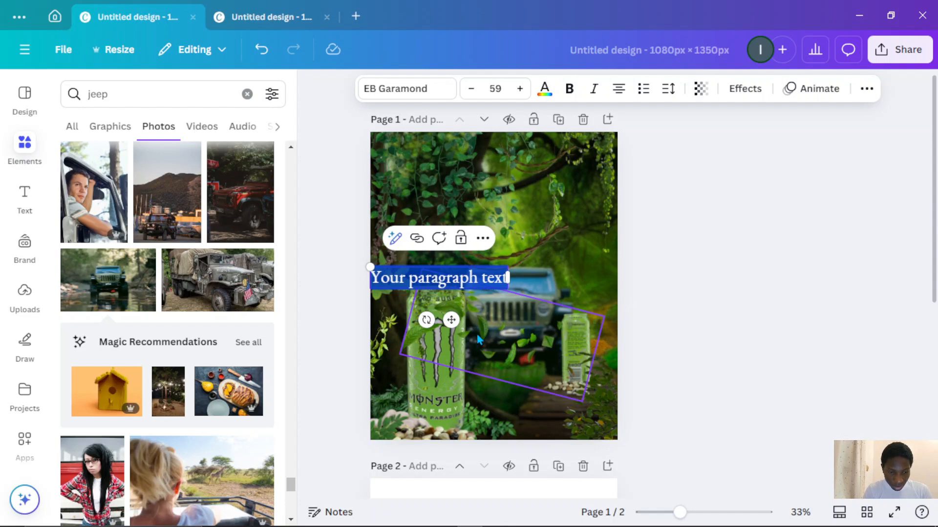
pyautogui.write('MONST')
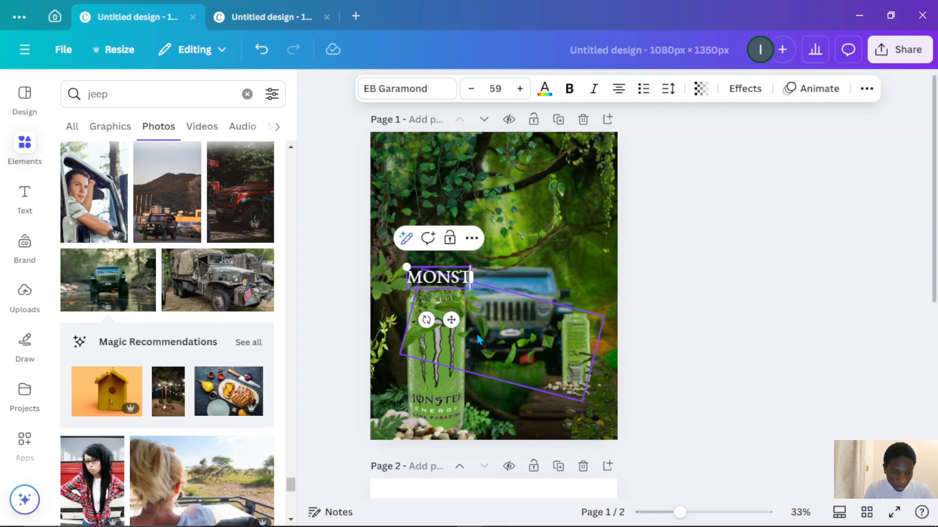
pyautogui.write('ER ENERGY')
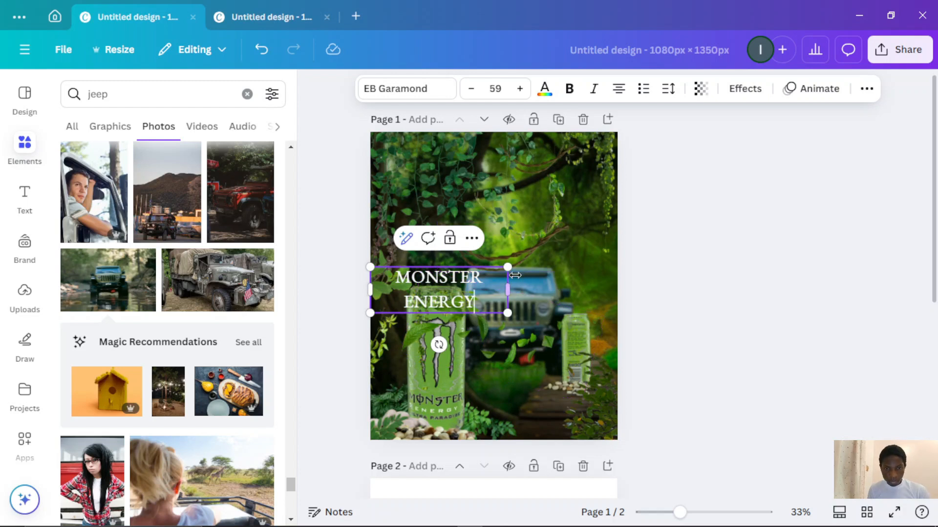
pyautogui.moveTo(507, 290); pyautogui.dragTo(545, 285)
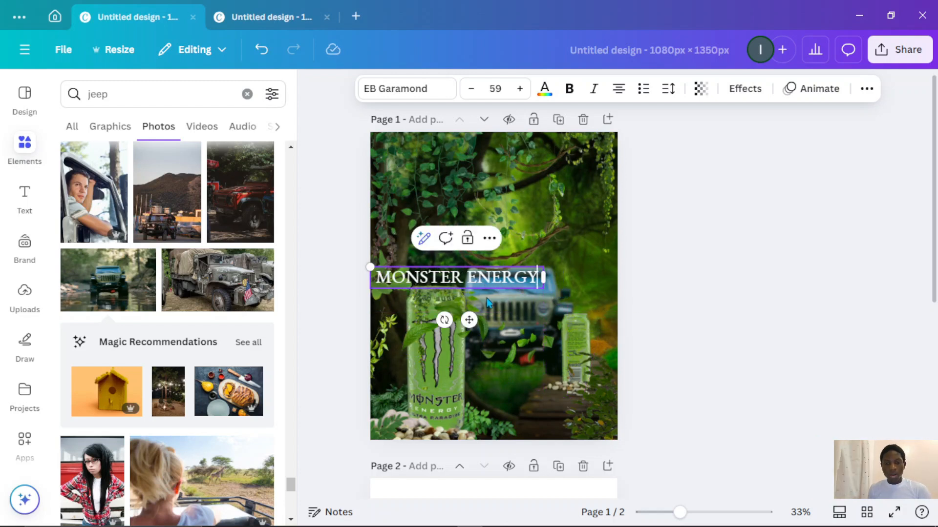
pyautogui.moveTo(469, 320); pyautogui.dragTo(533, 375)
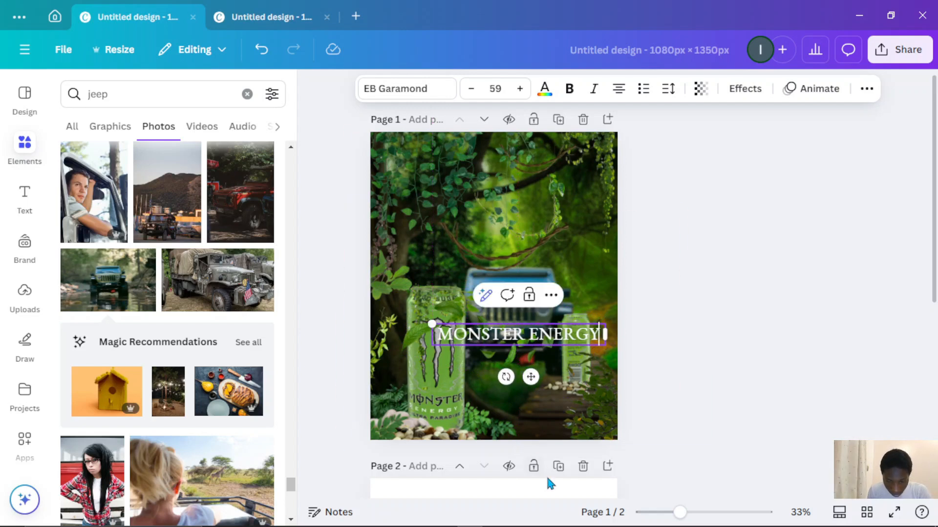
# - Duplicate the heading, move the copy below it and change its text to "ULTRA PARADISE"
pyautogui.scroll(3, 548, 481)
pyautogui.scroll(-3, 539, 402)
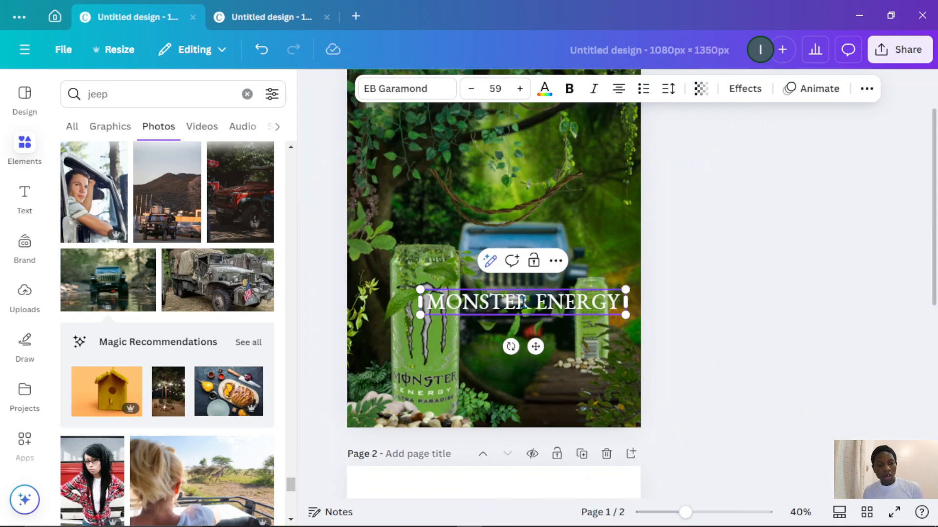
pyautogui.click(562, 341)
pyautogui.click(548, 306)
pyautogui.hotkey('ctrl', 'd')
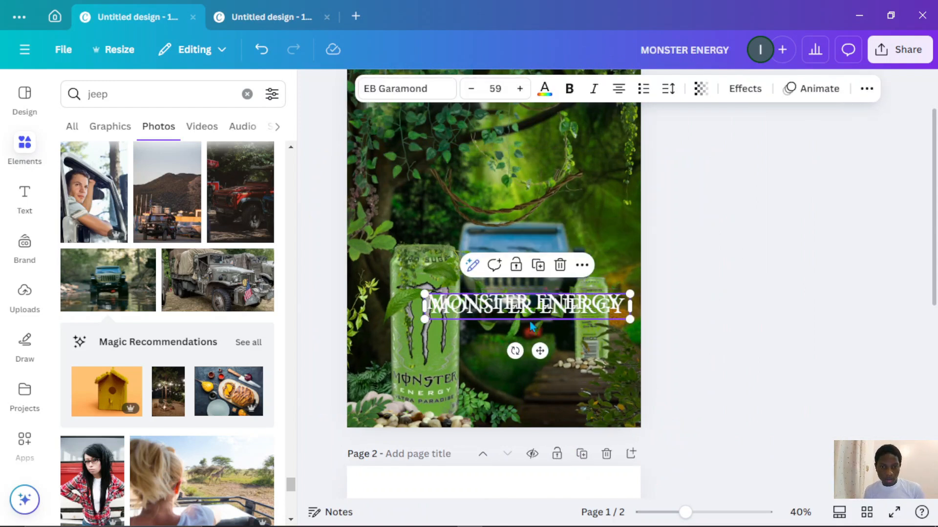
pyautogui.moveTo(538, 351); pyautogui.dragTo(537, 388)
pyautogui.doubleClick(527, 344)
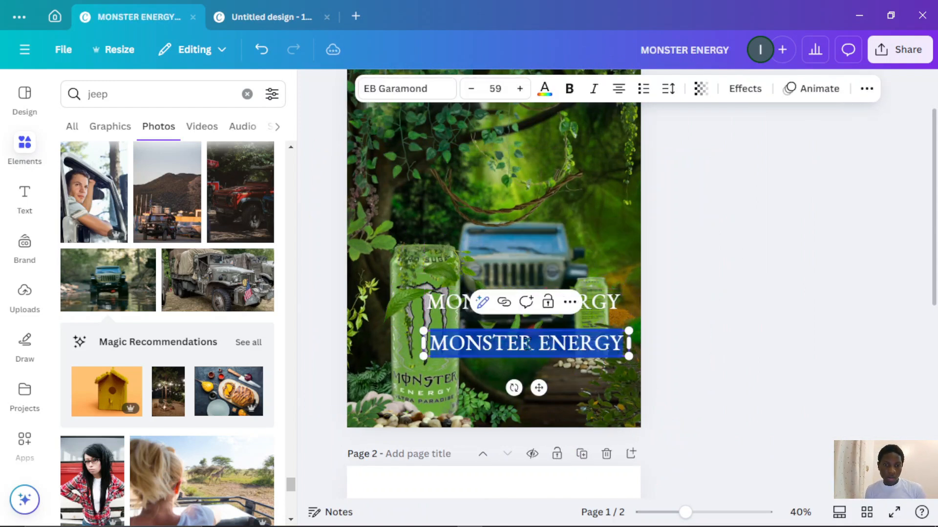
pyautogui.write('UL')
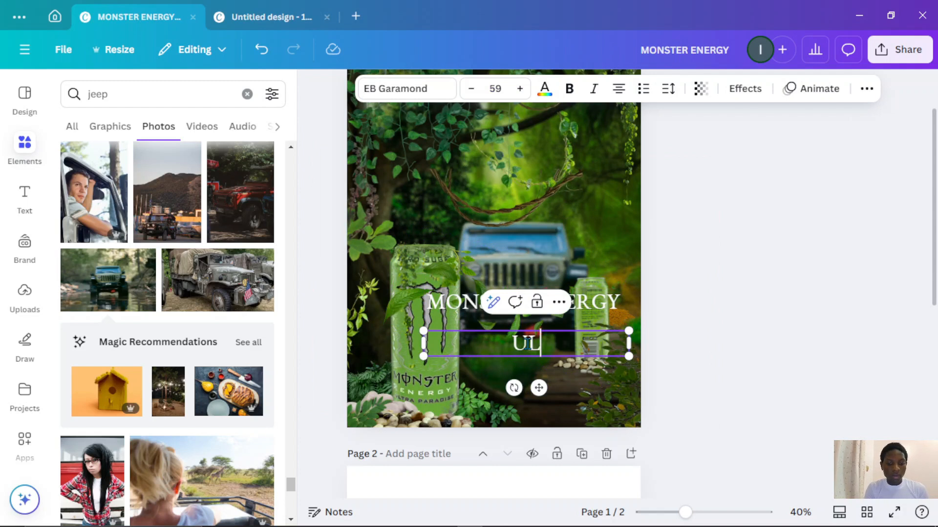
pyautogui.write('TRA PARADISE')
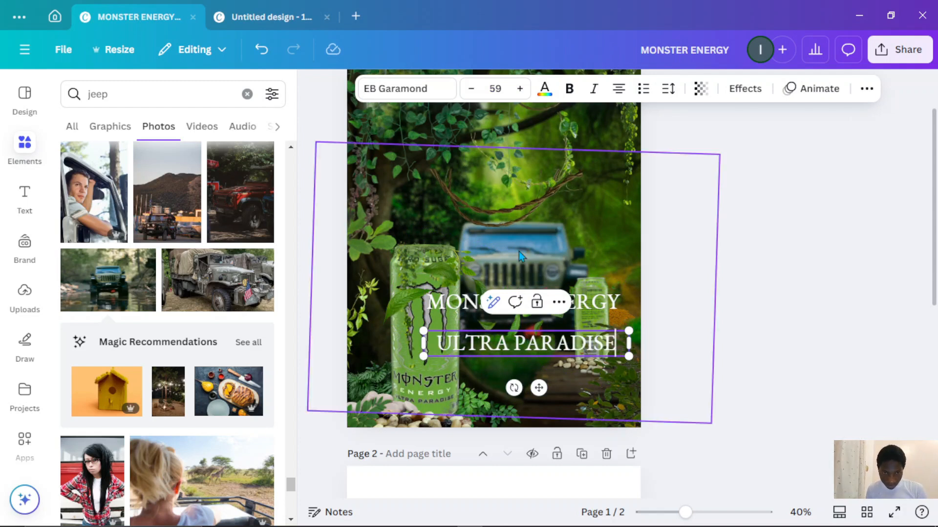
# - Enlarge the MONSTER ENERGY heading to about 71.7 and shift both text lines lower on the flyer
pyautogui.click(466, 303)
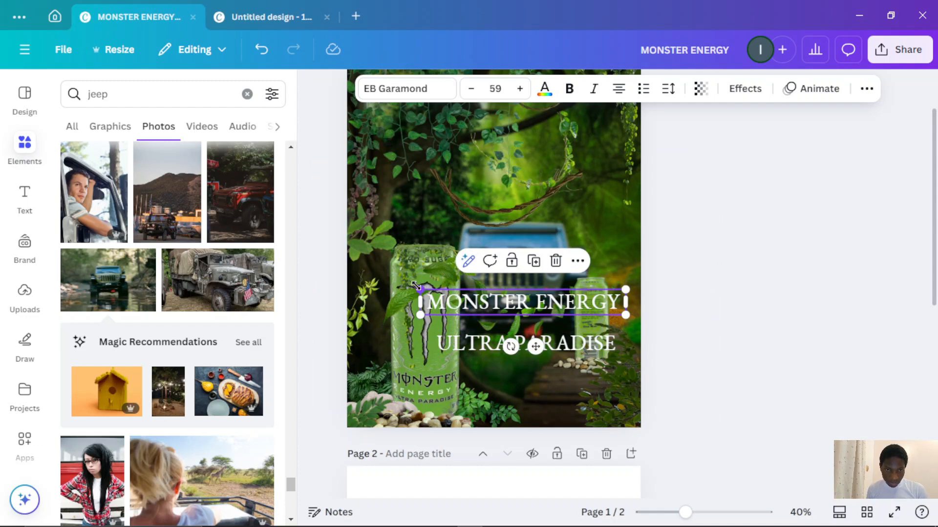
pyautogui.moveTo(416, 286); pyautogui.dragTo(373, 280)
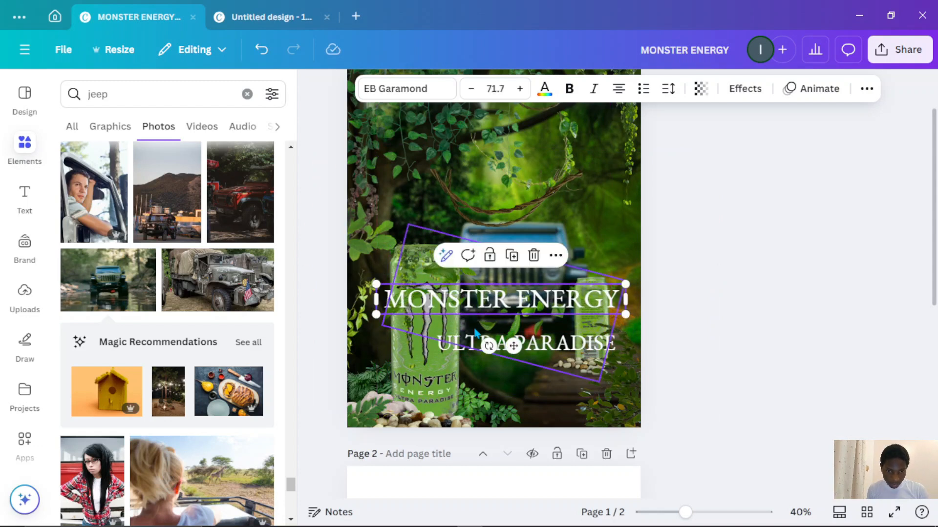
pyautogui.click(541, 342)
pyautogui.moveTo(541, 342); pyautogui.dragTo(533, 379)
pyautogui.moveTo(527, 309); pyautogui.dragTo(533, 358)
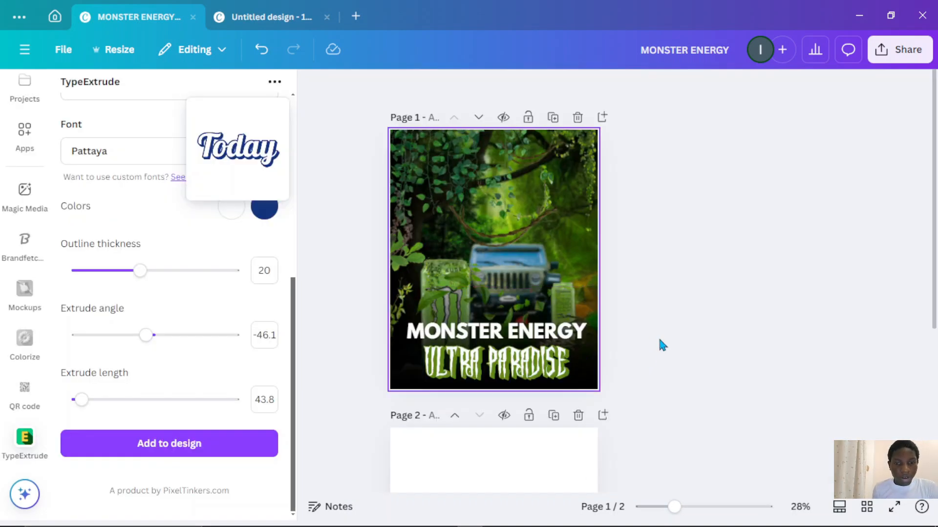
# - Try to recreate the MONSTER ENERGY heading in the TypeExtrude app by pasting the heading text as its main text
pyautogui.click(547, 341)
pyautogui.click(546, 338)
pyautogui.hotkey('ctrl', 'c')
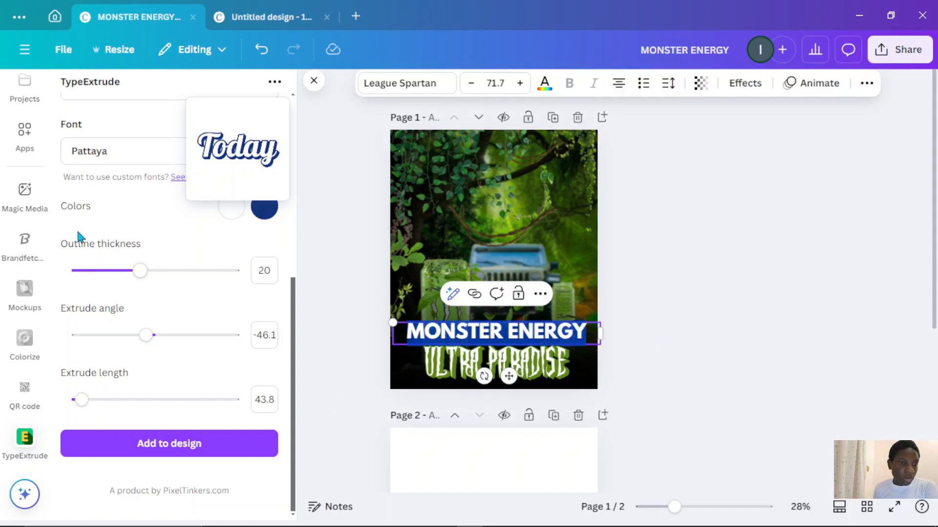
pyautogui.click(19, 144)
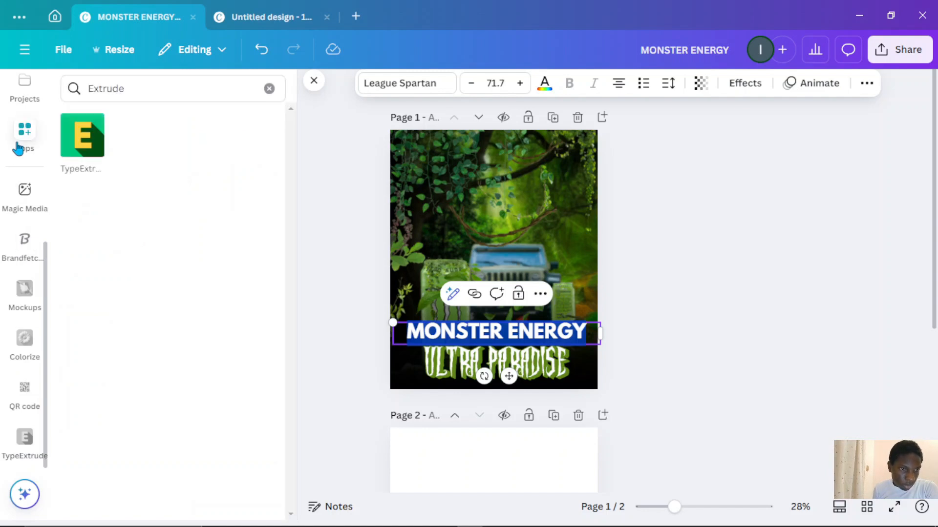
pyautogui.click(74, 155)
pyautogui.scroll(2, 138, 202)
pyautogui.scroll(5, 139, 203)
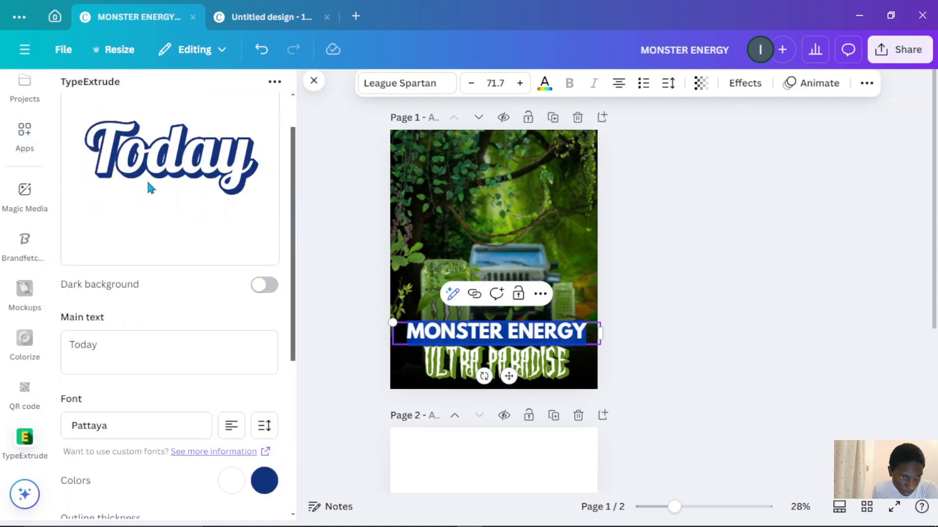
pyautogui.moveTo(168, 394); pyautogui.dragTo(41, 410)
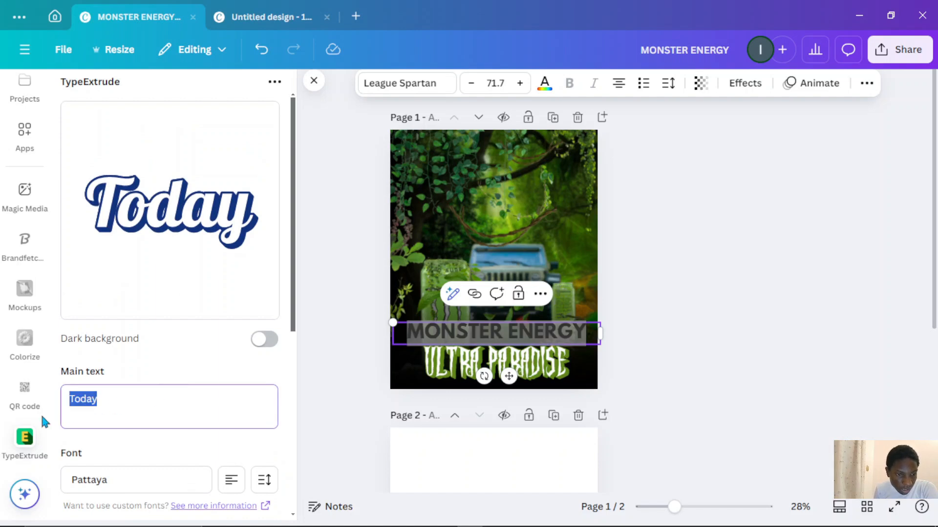
pyautogui.hotkey('ctrl', 'v')
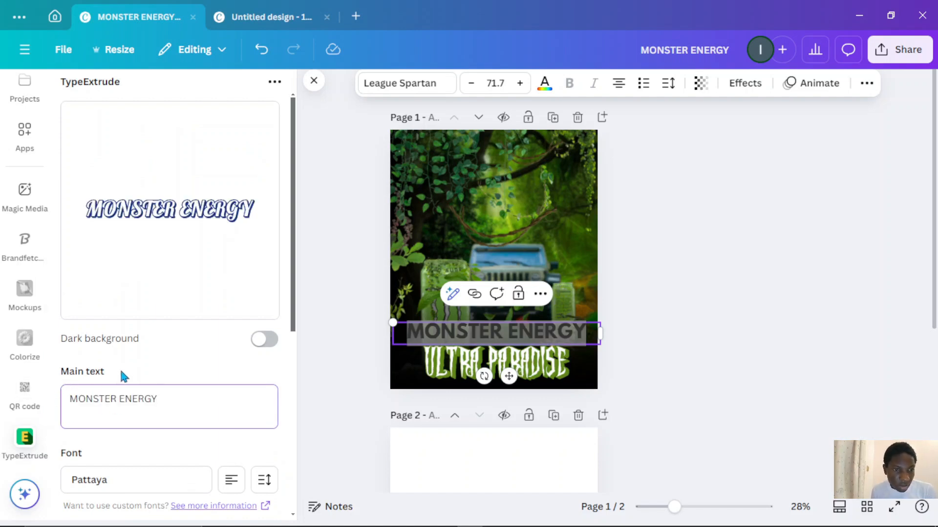
pyautogui.scroll(-2, 132, 362)
pyautogui.scroll(-4, 168, 384)
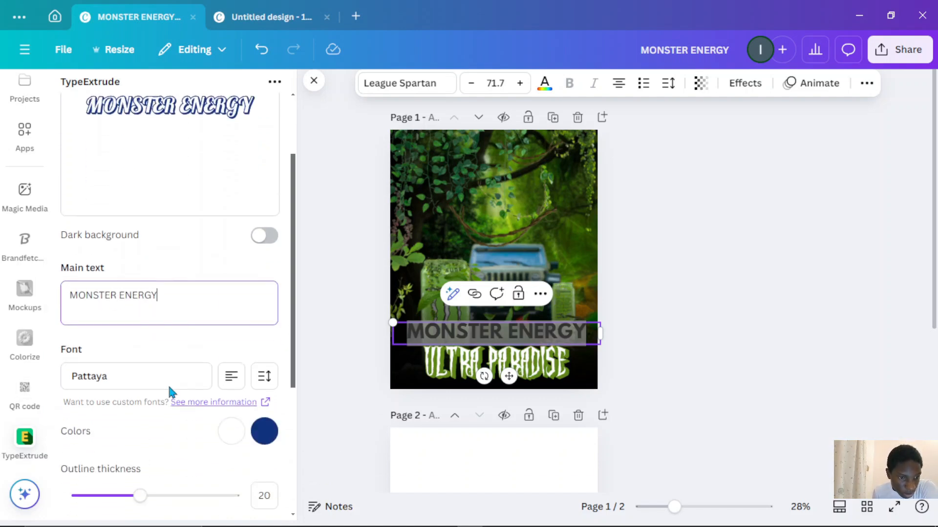
# - Set both TypeExtrude colours to white and choose the Phantom Fingers font
pyautogui.click(270, 336)
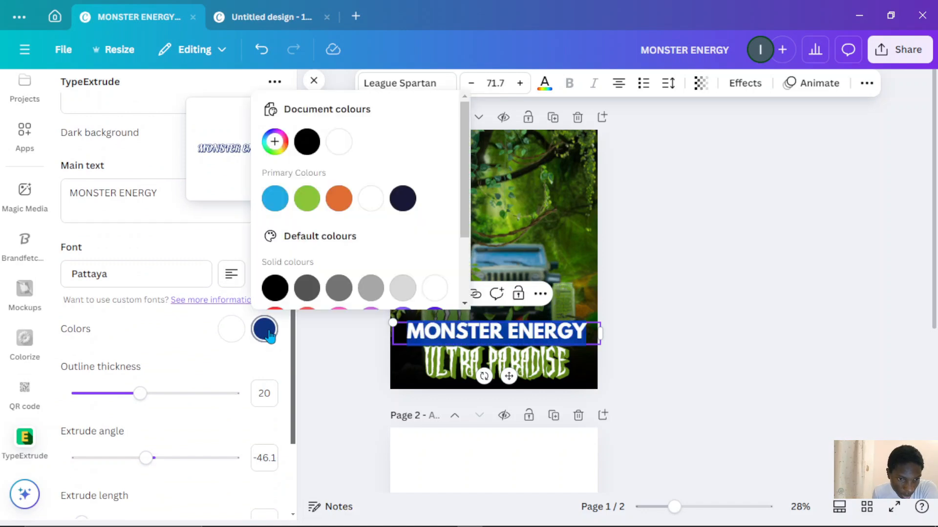
pyautogui.click(331, 147)
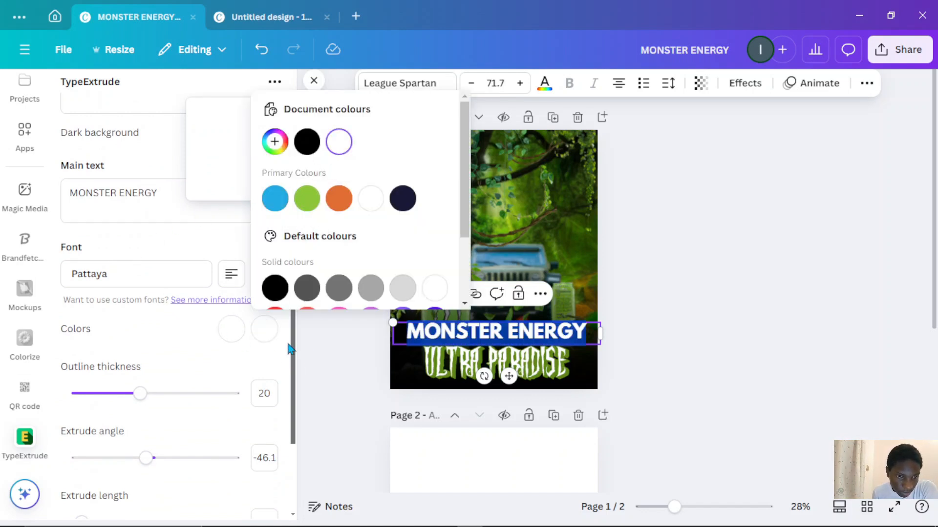
pyautogui.click(190, 246)
pyautogui.scroll(4, 189, 246)
pyautogui.scroll(-3, 230, 324)
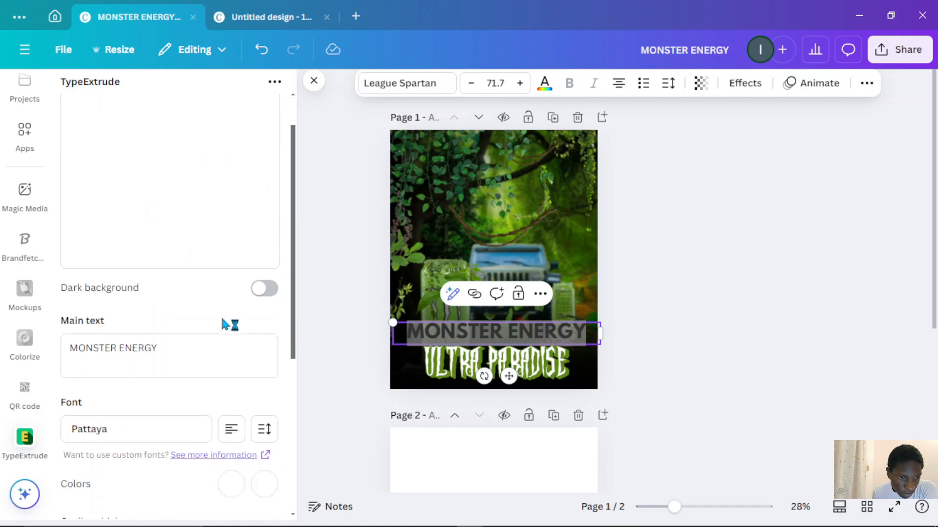
pyautogui.click(193, 350)
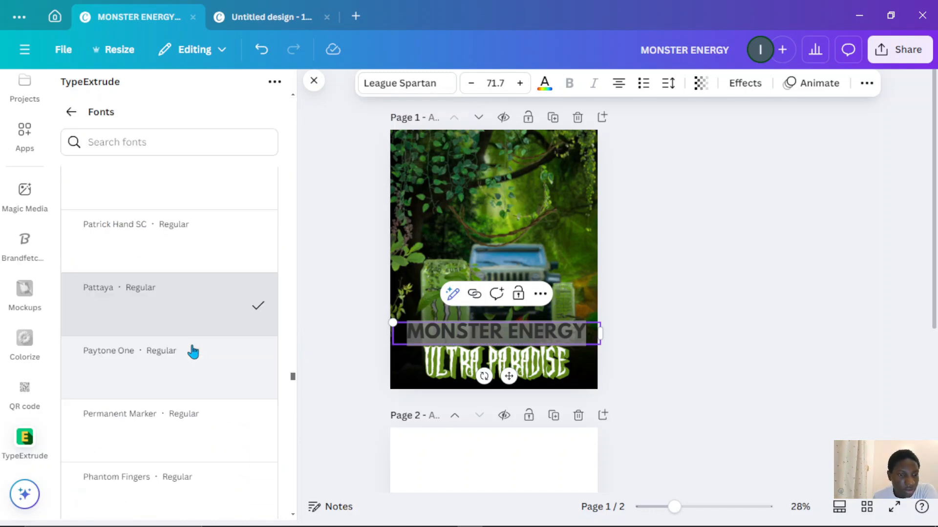
pyautogui.scroll(-10, 193, 337)
pyautogui.scroll(3, 193, 321)
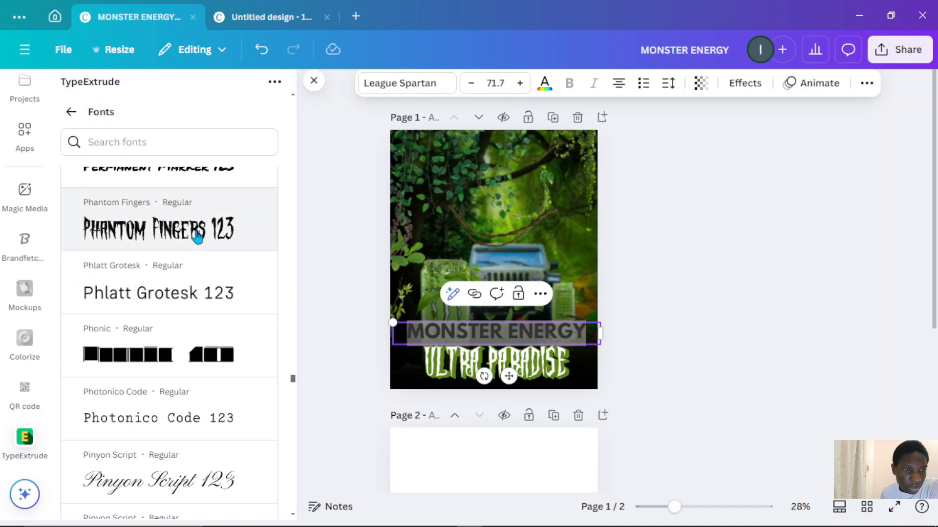
pyautogui.scroll(2, 209, 266)
pyautogui.click(191, 341)
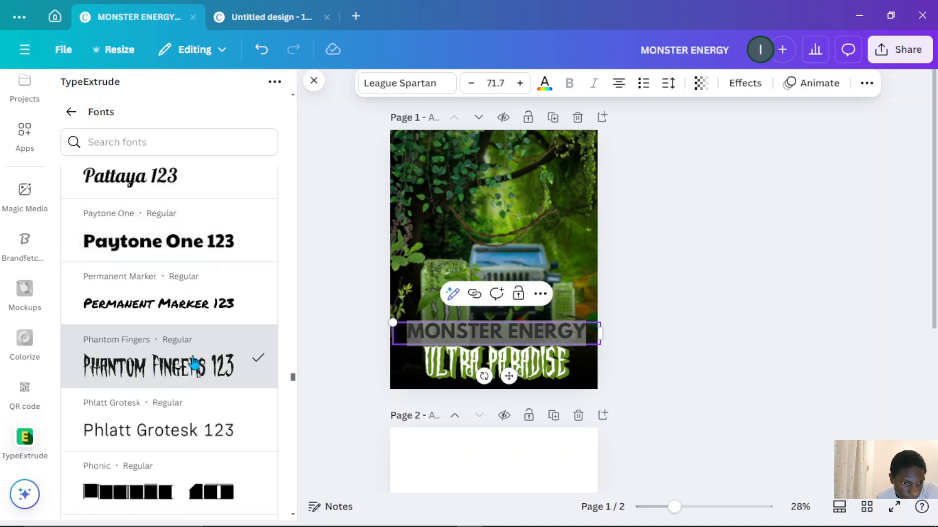
pyautogui.scroll(-1, 197, 368)
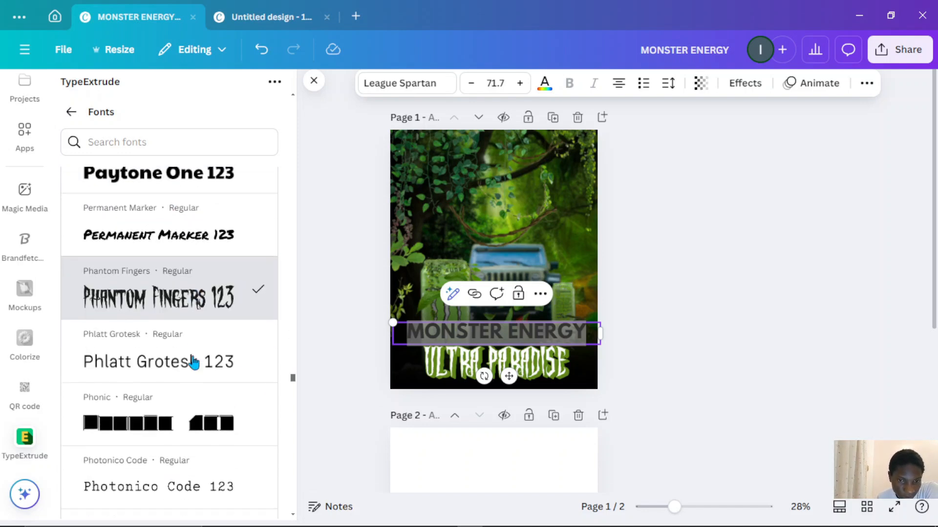
pyautogui.scroll(-3, 194, 363)
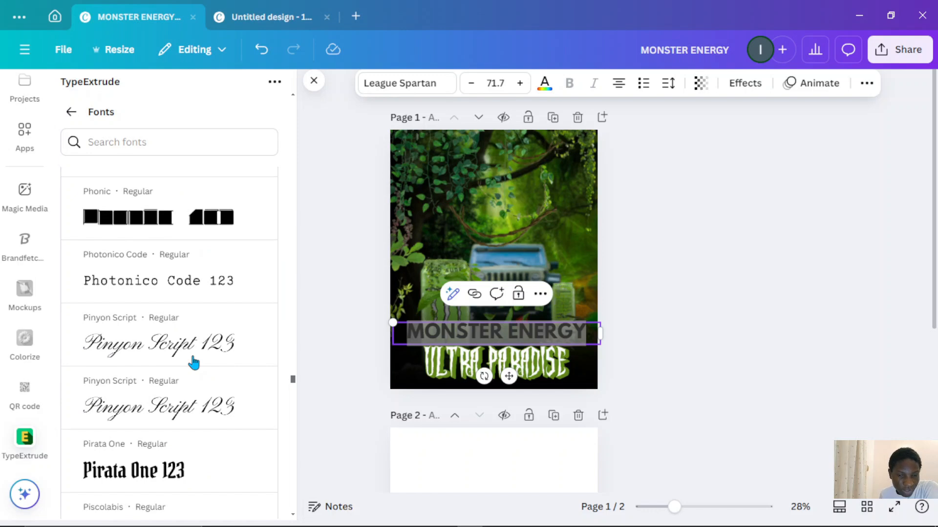
pyautogui.scroll(-5, 194, 362)
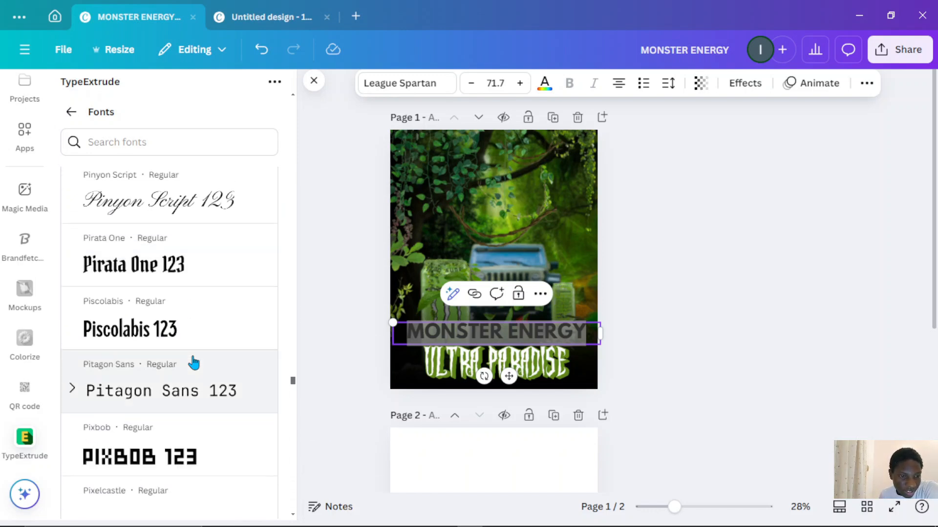
pyautogui.scroll(-6, 194, 362)
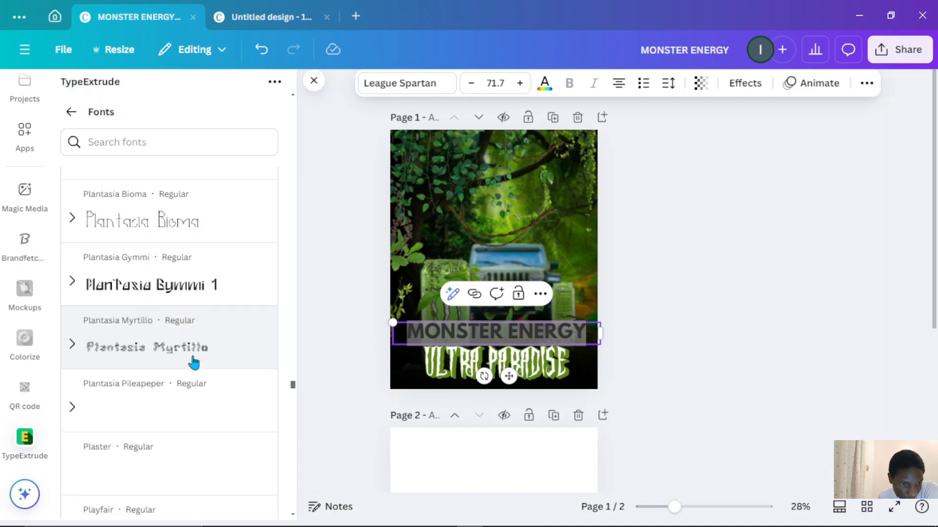
pyautogui.scroll(-3, 194, 362)
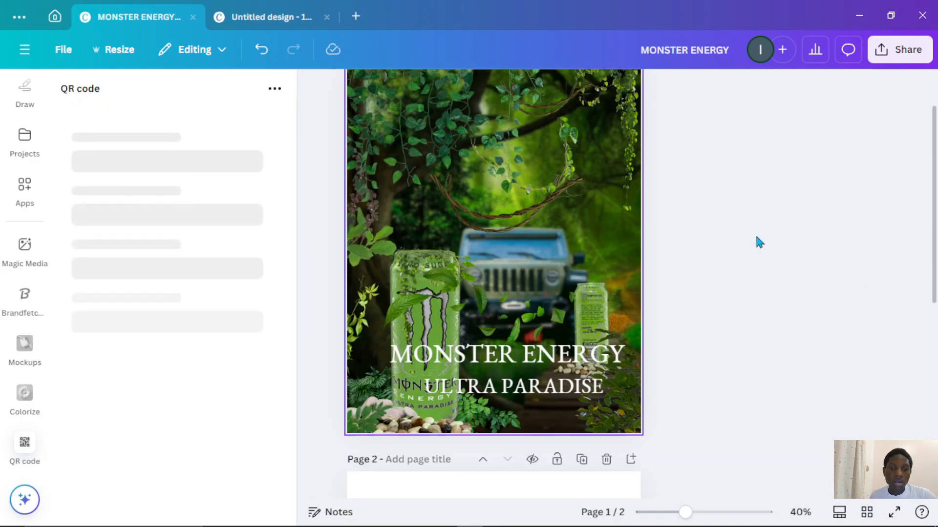
# - Draw a rectangle on the flyer and fill it with a black linear gradient
pyautogui.press('r')
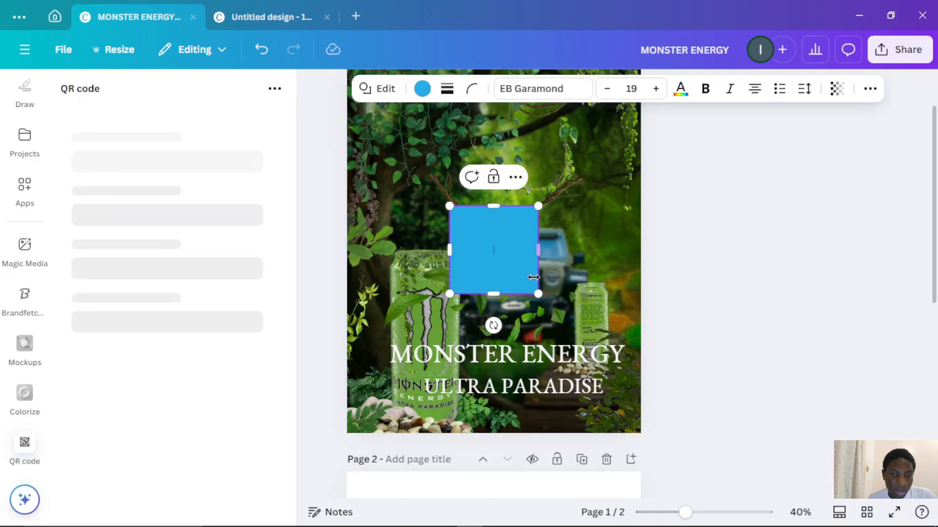
pyautogui.click(422, 89)
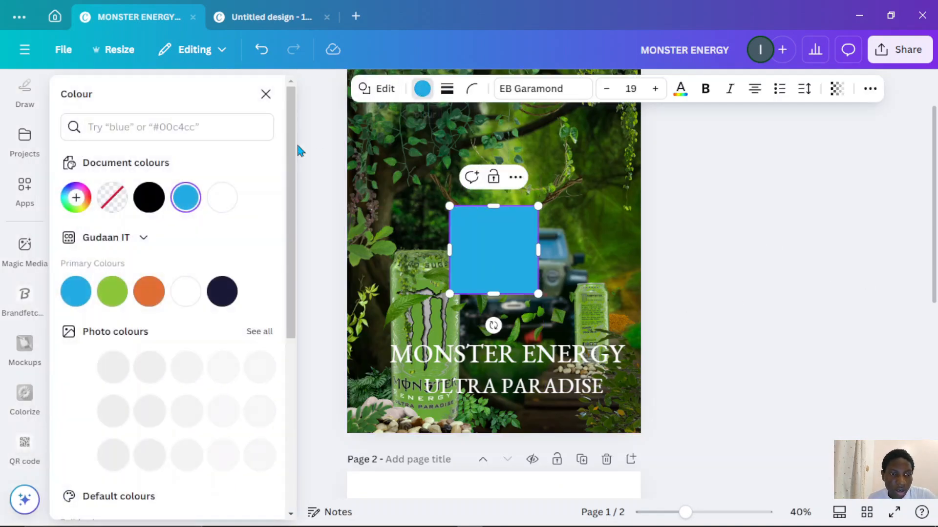
pyautogui.click(148, 210)
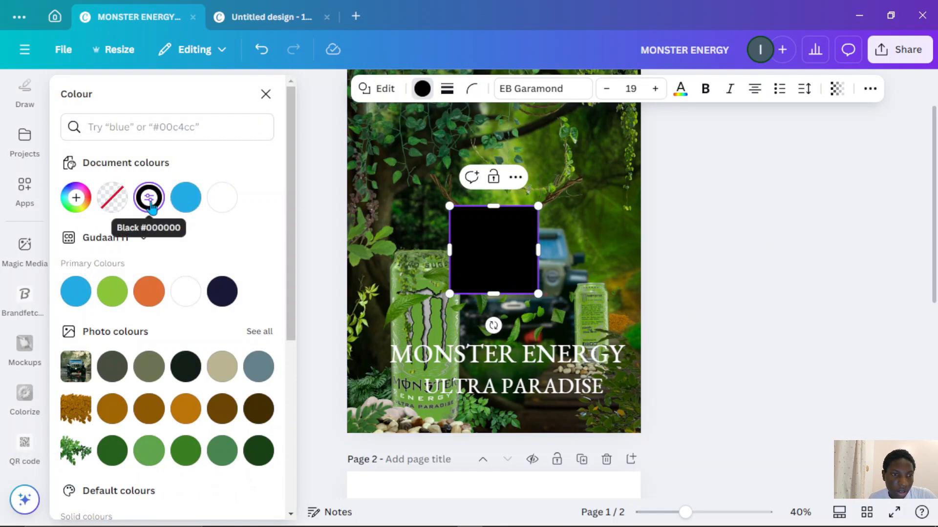
pyautogui.click(149, 198)
pyautogui.click(217, 244)
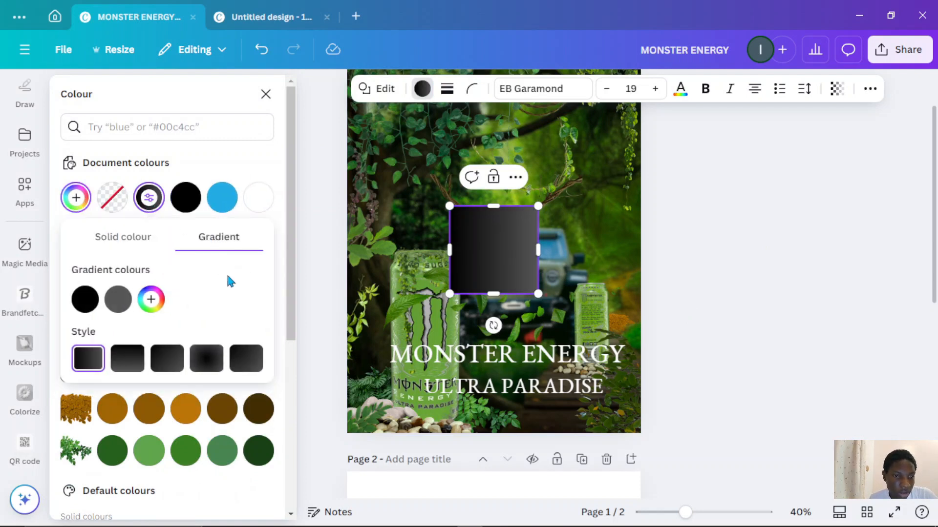
# - Set the gradient's second colour stop to black #000000 at 8% opacity
pyautogui.click(110, 304)
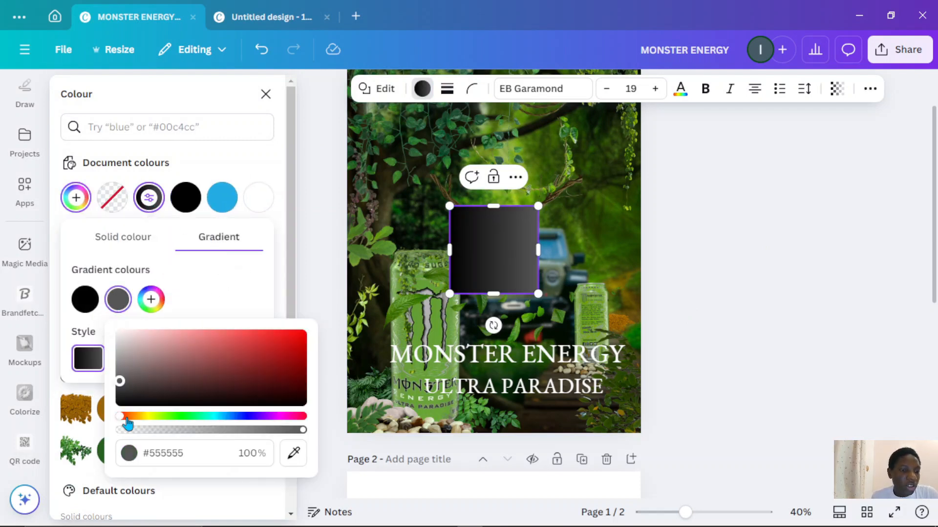
pyautogui.moveTo(121, 393); pyautogui.dragTo(116, 430)
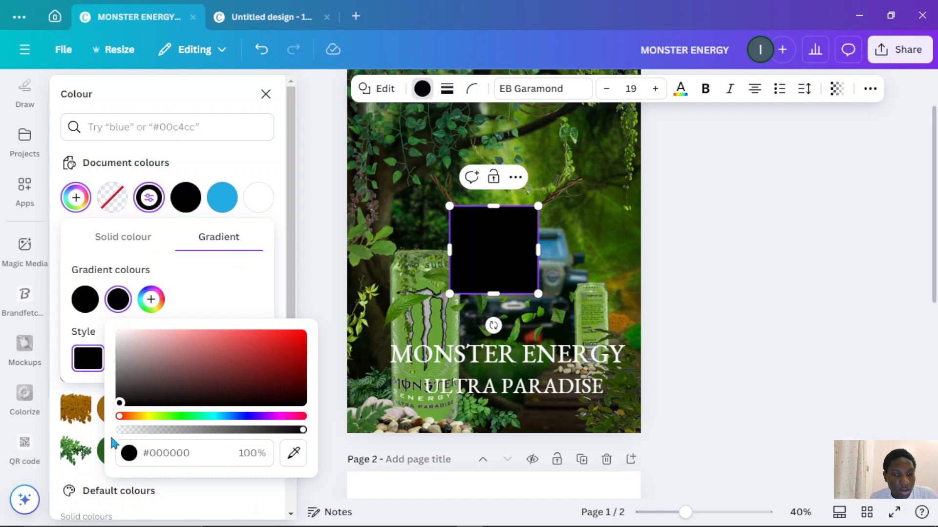
pyautogui.moveTo(302, 430)
pyautogui.moveTo(302, 430); pyautogui.dragTo(44, 434)
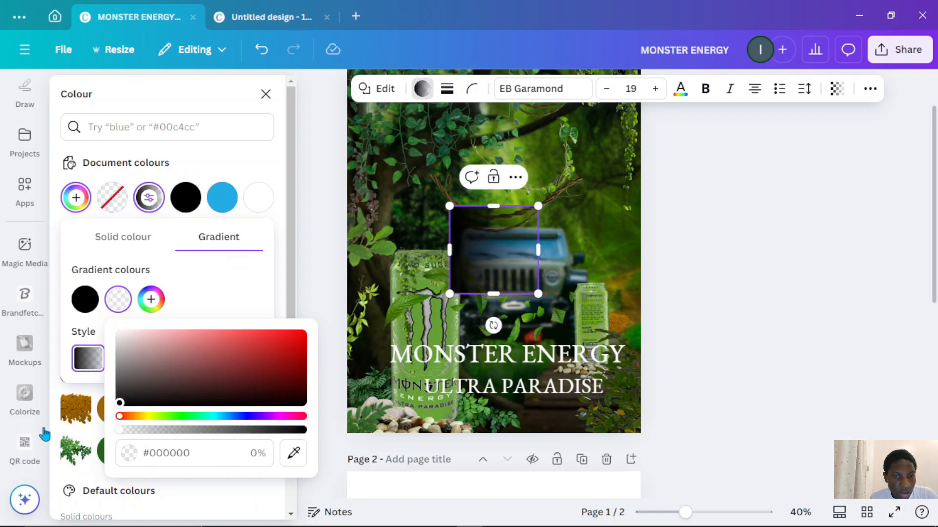
pyautogui.moveTo(133, 431); pyautogui.dragTo(139, 433)
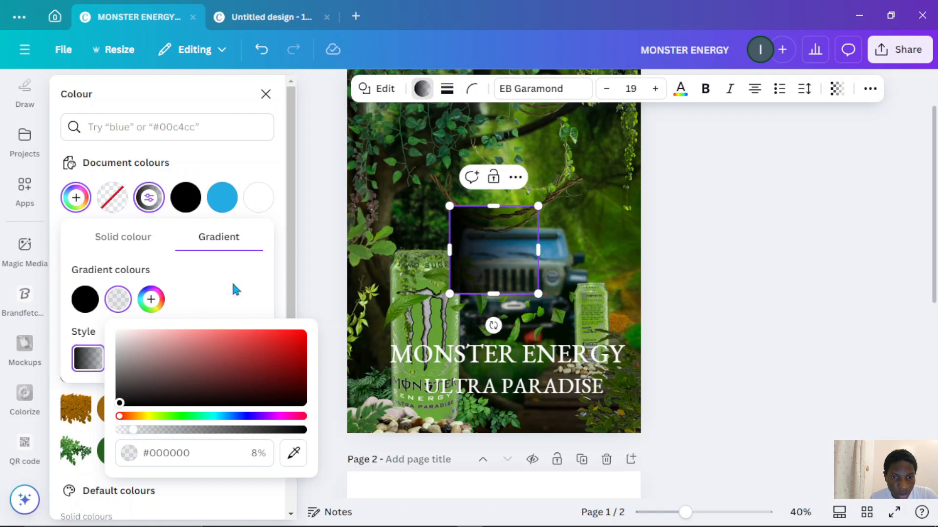
pyautogui.click(319, 256)
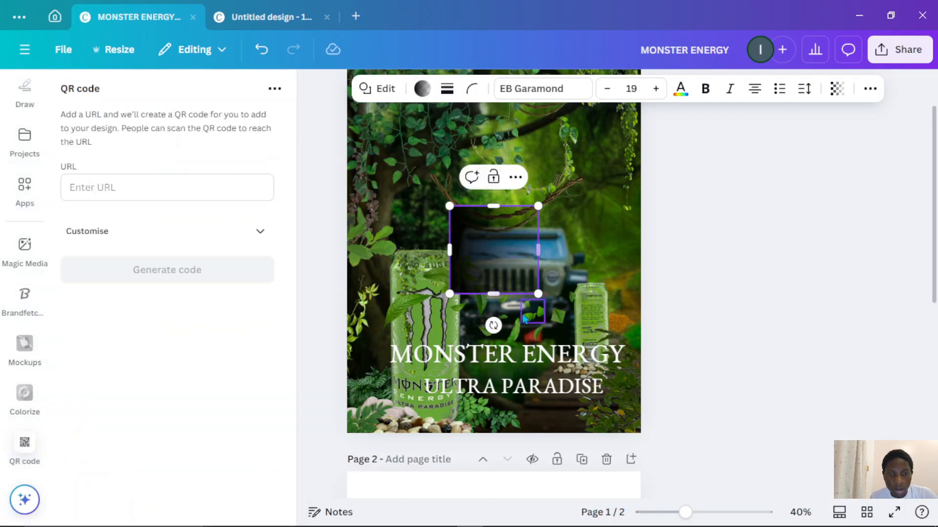
# - Stretch the gradient rectangle across the flyer's bottom, then duplicate it and extend the copy up to the cans
pyautogui.moveTo(494, 325); pyautogui.dragTo(641, 371)
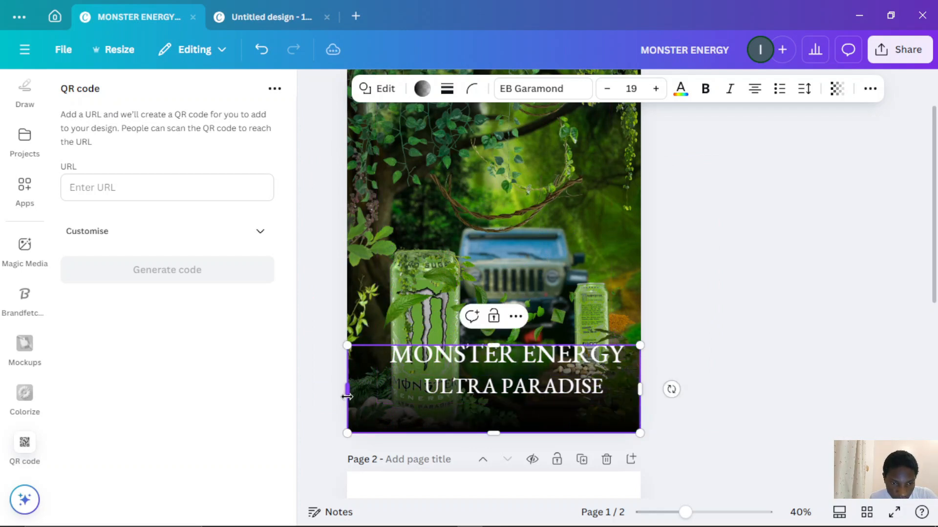
pyautogui.moveTo(347, 397); pyautogui.dragTo(343, 397)
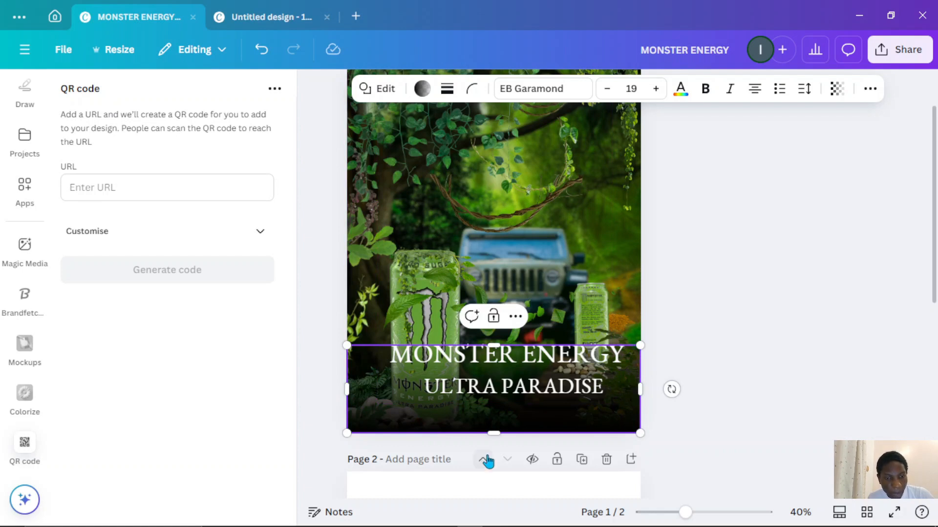
pyautogui.hotkey('ctrl', 'd')
pyautogui.moveTo(491, 418); pyautogui.dragTo(486, 408)
pyautogui.click(753, 383)
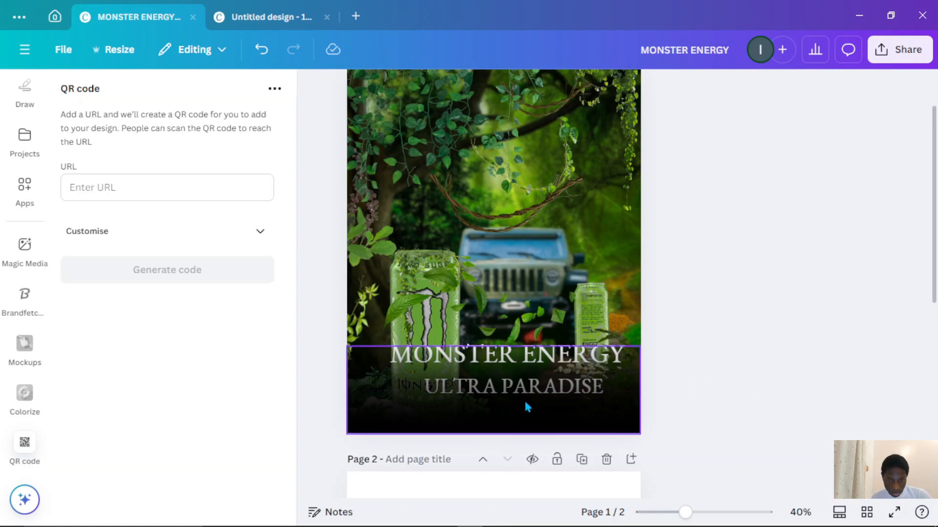
pyautogui.click(527, 382)
pyautogui.moveTo(490, 344); pyautogui.dragTo(506, 291)
pyautogui.click(758, 284)
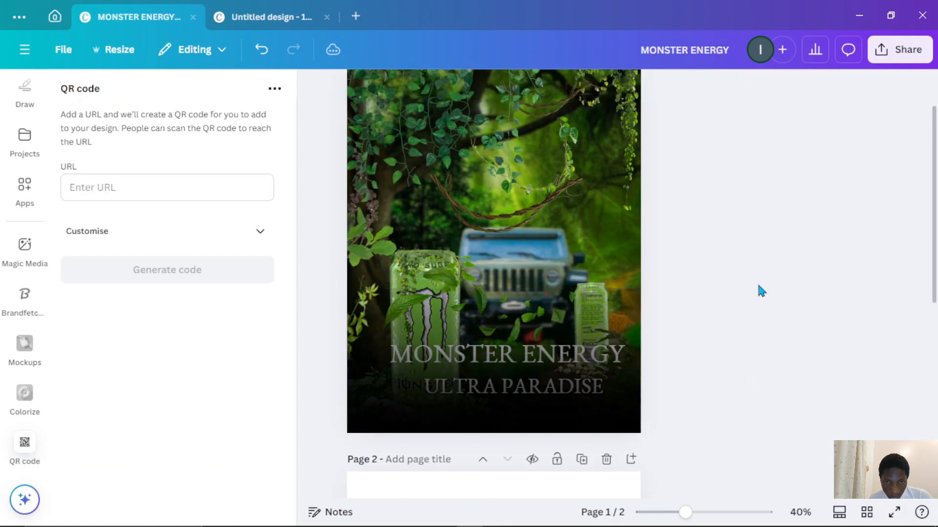
# - Duplicate the gradient rectangle, rotate it and fit it as a narrow vertical strip along the flyer's left edge
pyautogui.click(493, 397)
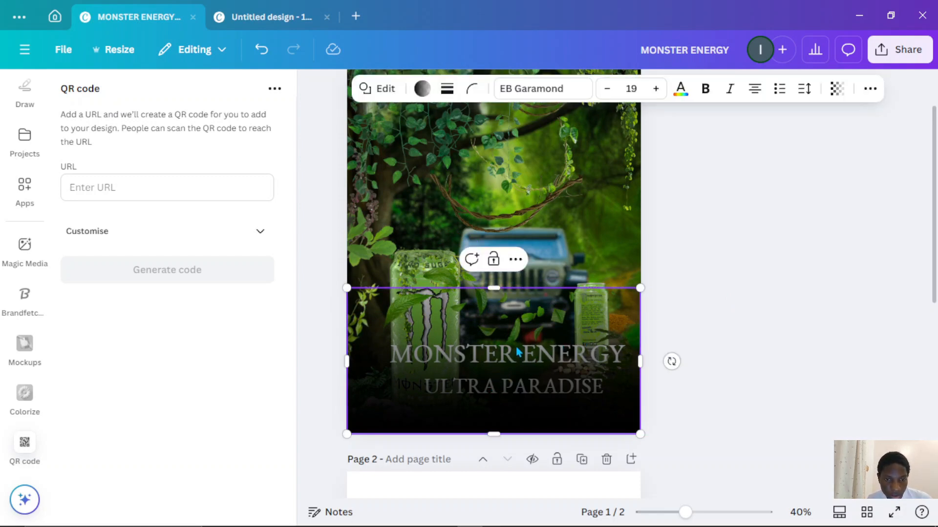
pyautogui.click(515, 260)
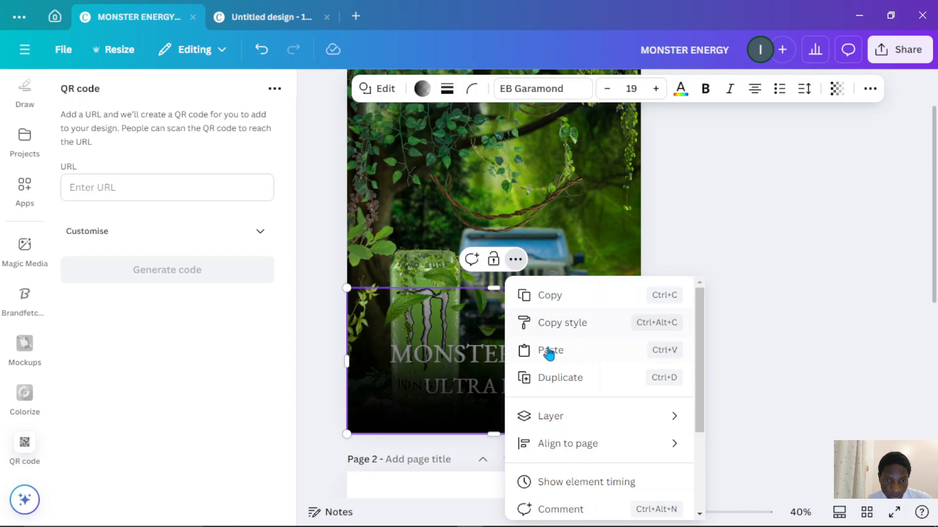
pyautogui.click(565, 386)
pyautogui.moveTo(676, 365); pyautogui.dragTo(537, 474)
pyautogui.moveTo(555, 437); pyautogui.dragTo(485, 306)
pyautogui.scroll(-2, 484, 306)
pyautogui.moveTo(464, 233); pyautogui.dragTo(456, 217)
pyautogui.moveTo(444, 343); pyautogui.dragTo(450, 400)
pyautogui.moveTo(491, 266); pyautogui.dragTo(459, 265)
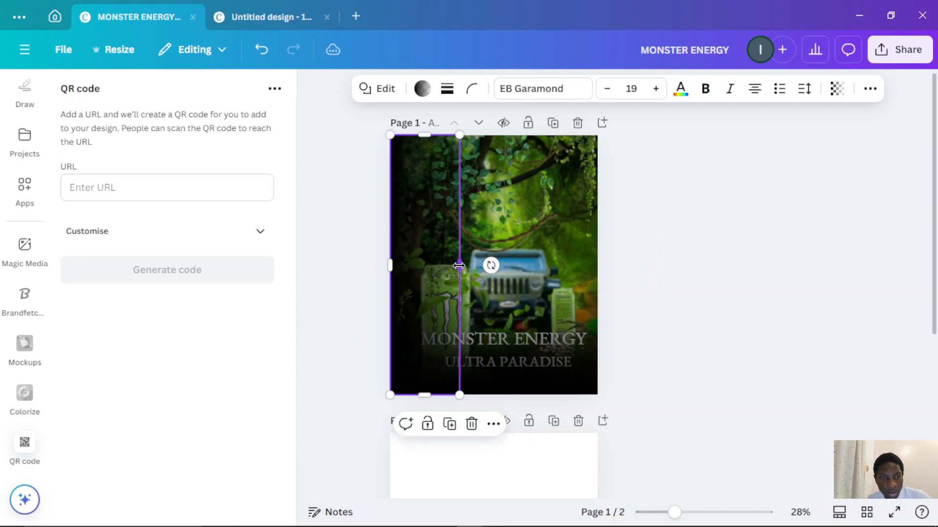
# - Select the MONSTER ENERGY headline text on the flyer
pyautogui.hotkey('alt', '1')
pyautogui.moveTo(192, 299); pyautogui.dragTo(201, 244)
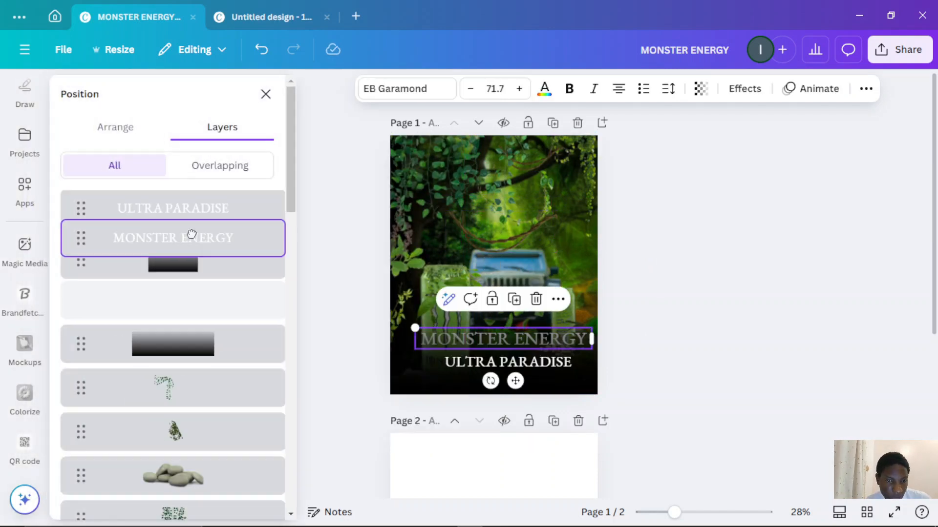
pyautogui.click(749, 304)
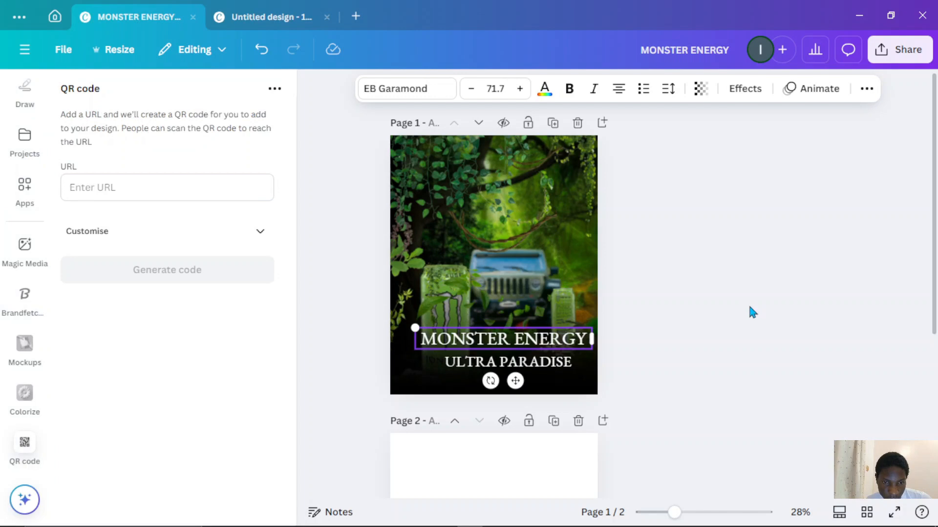
pyautogui.click(705, 311)
pyautogui.click(567, 338)
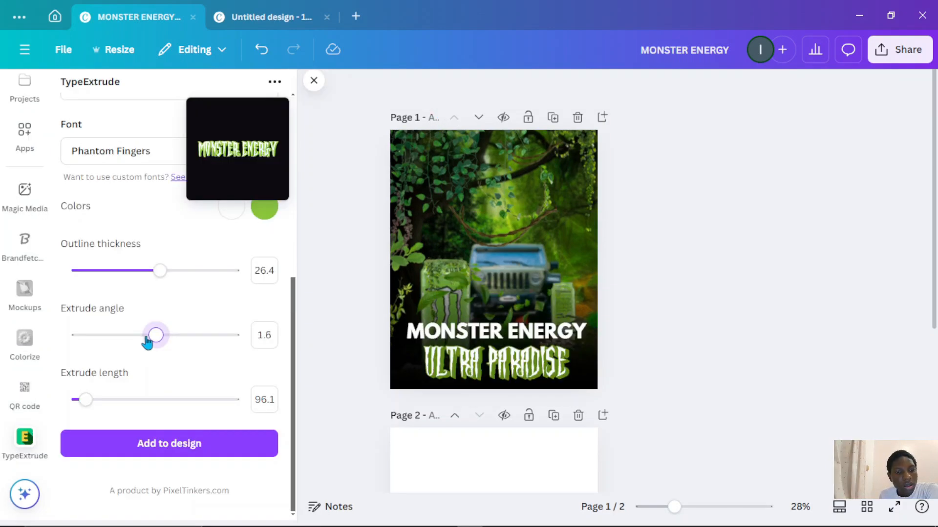
pyautogui.moveTo(147, 341); pyautogui.dragTo(146, 342)
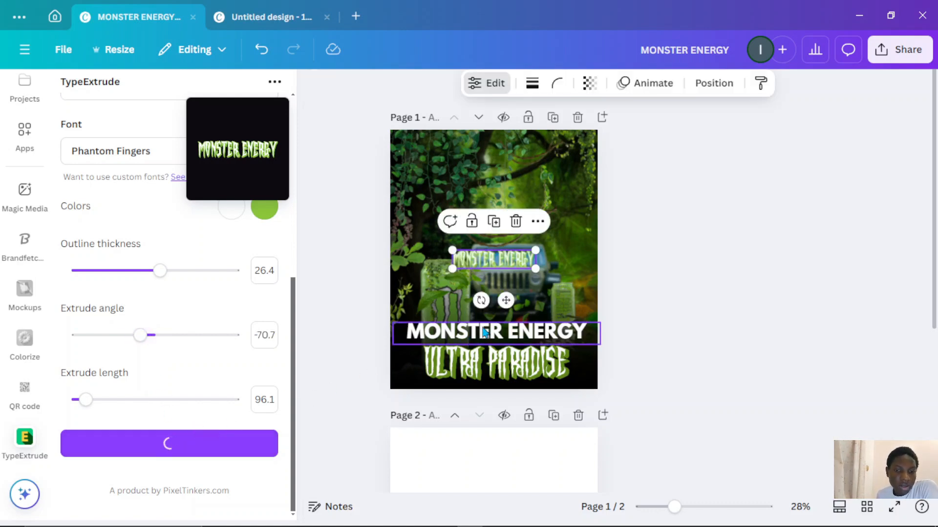
# - Copy the ULTRA PARADISE extruded text style onto the MONSTER ENERGY headline, then shrink and reposition the headline
pyautogui.click(504, 359)
pyautogui.hotkey('ctrl', 'alt', 'c')
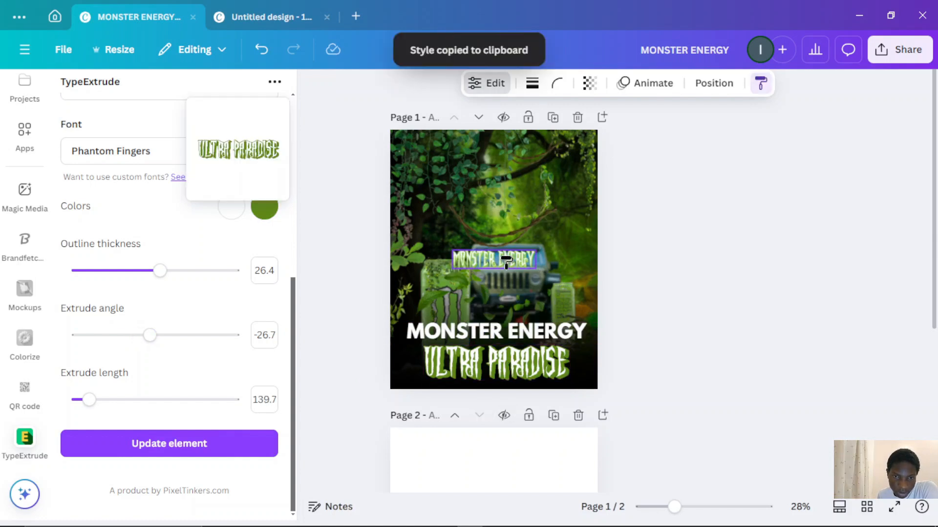
pyautogui.click(510, 265)
pyautogui.click(536, 330)
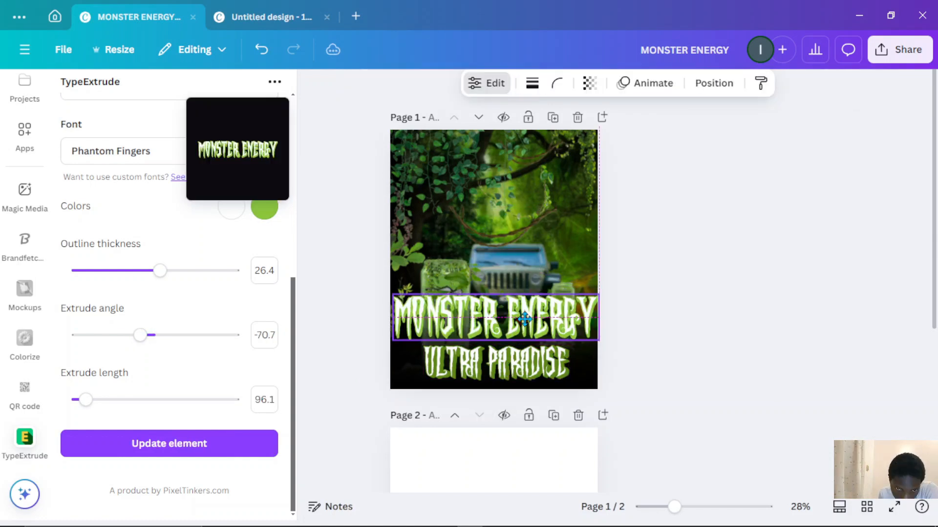
pyautogui.moveTo(523, 321); pyautogui.dragTo(512, 322)
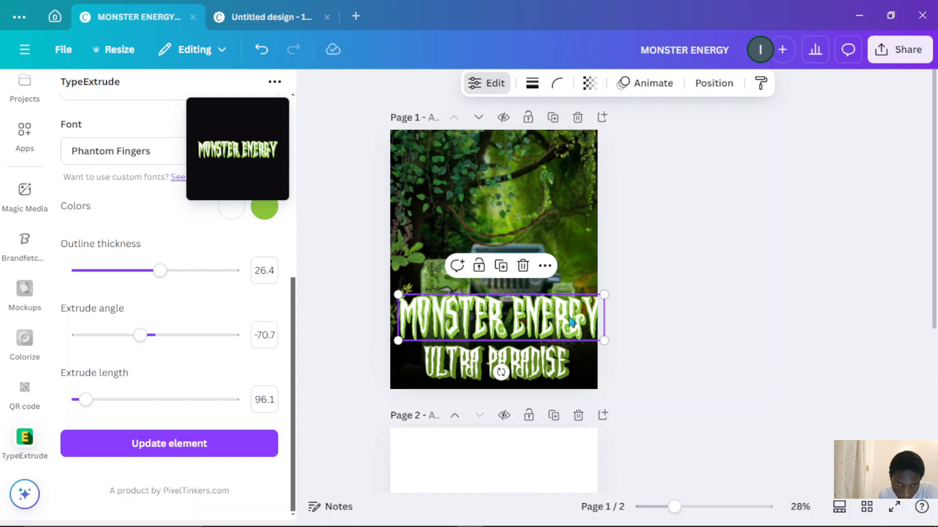
pyautogui.moveTo(607, 294); pyautogui.dragTo(566, 303)
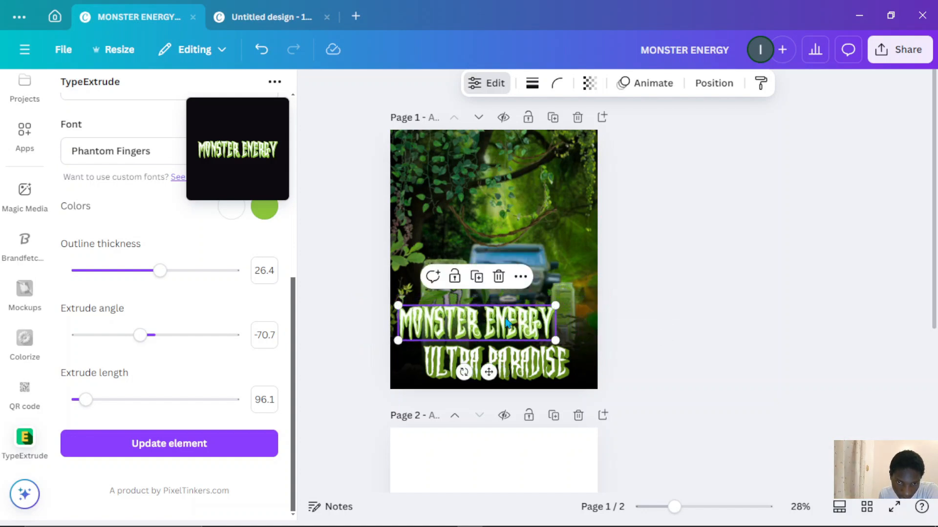
pyautogui.moveTo(505, 313); pyautogui.dragTo(538, 317)
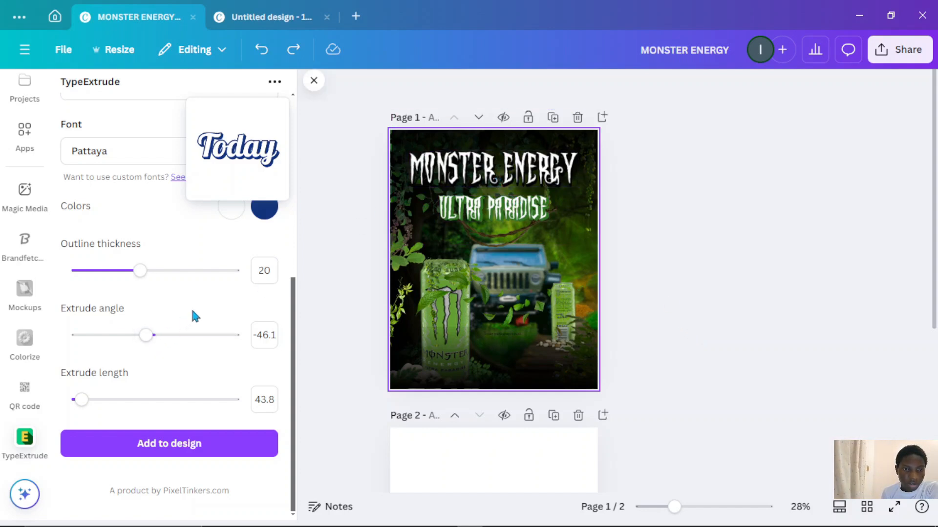
# - Inspect the MONSTER ENERGY headline's TypeExtrude text and colour settings
pyautogui.scroll(3, 261, 295)
pyautogui.click(455, 184)
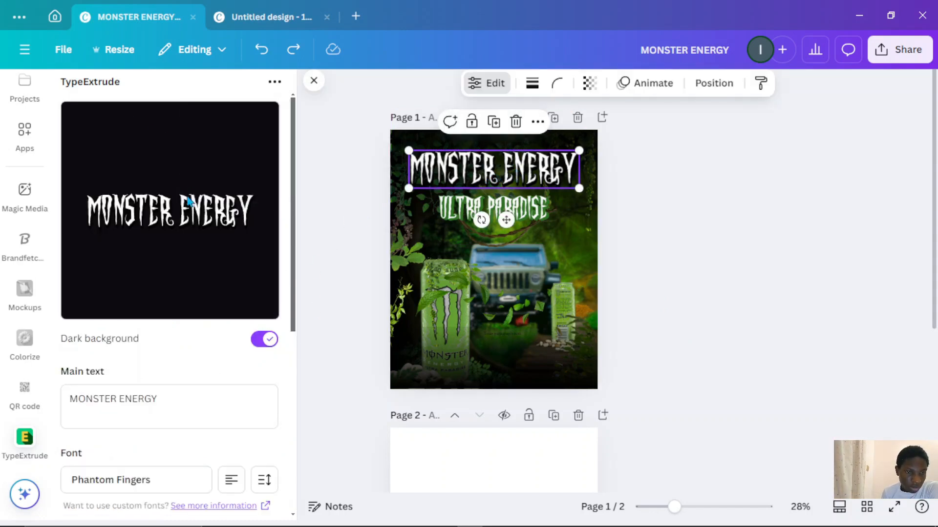
pyautogui.scroll(-4, 202, 318)
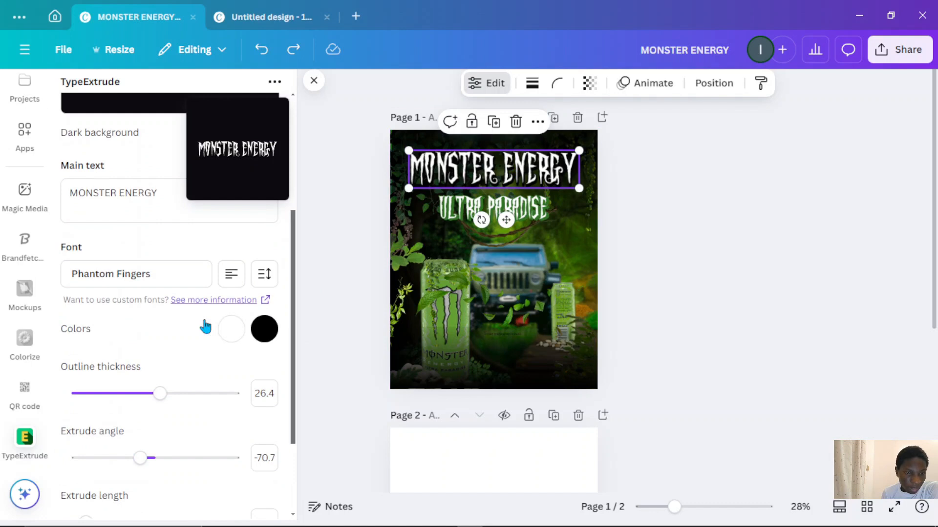
pyautogui.click(259, 330)
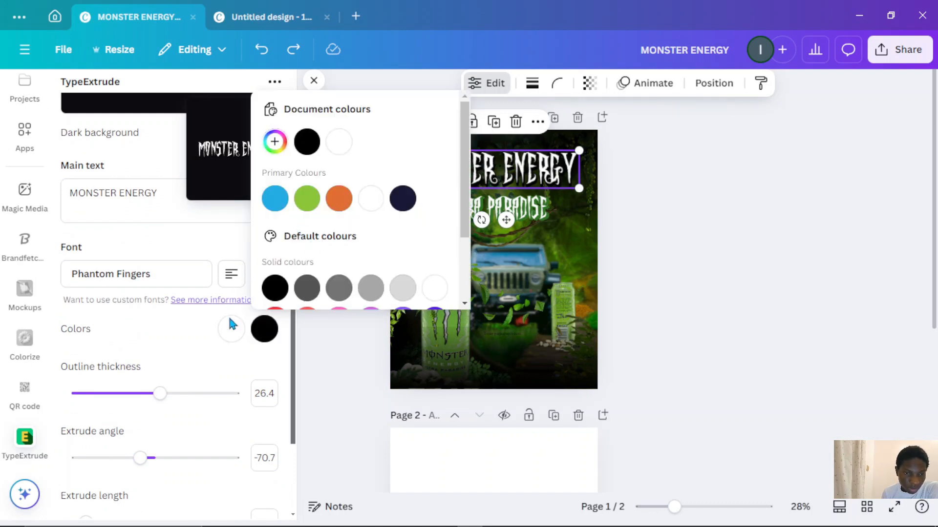
pyautogui.click(209, 327)
pyautogui.scroll(-3, 242, 418)
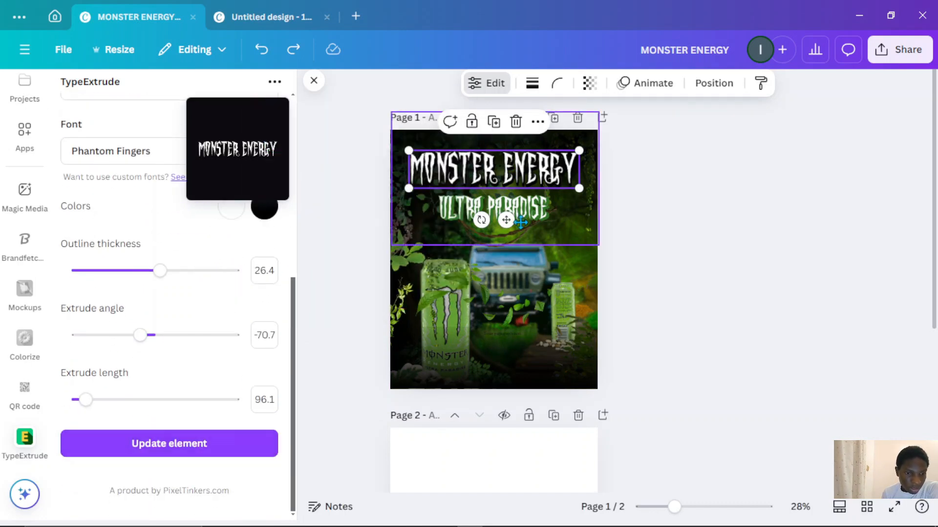
pyautogui.click(686, 188)
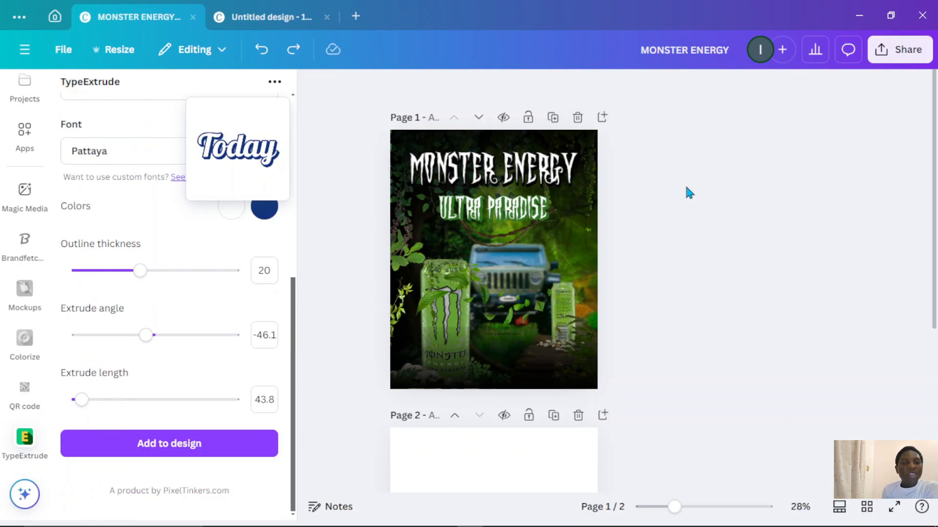